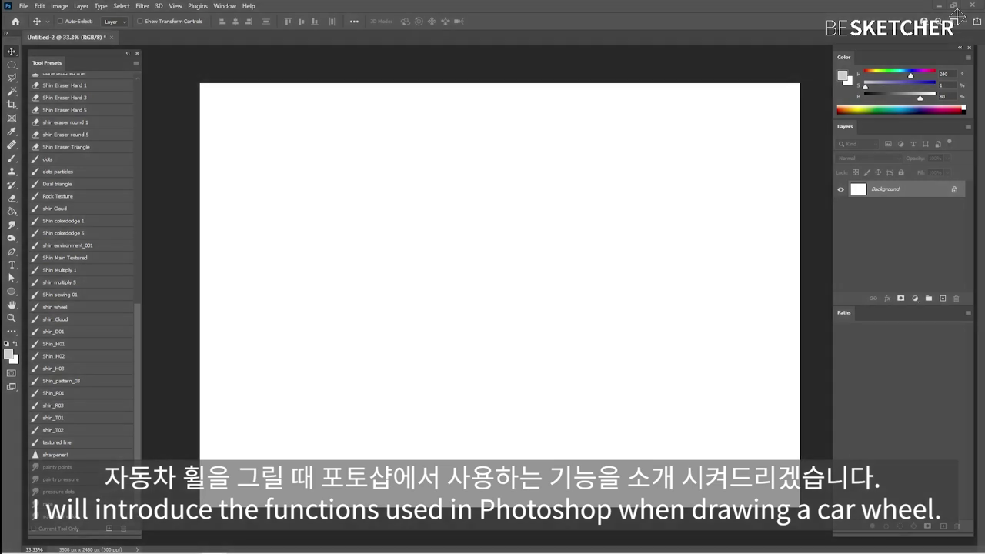
On a new layer, stroke a circular selection as a thin grey outline and nudge it down.
key("ctrl+shift+alt+n")
key("b")
key("m")
left_click_drag(353, 178, 519, 344)
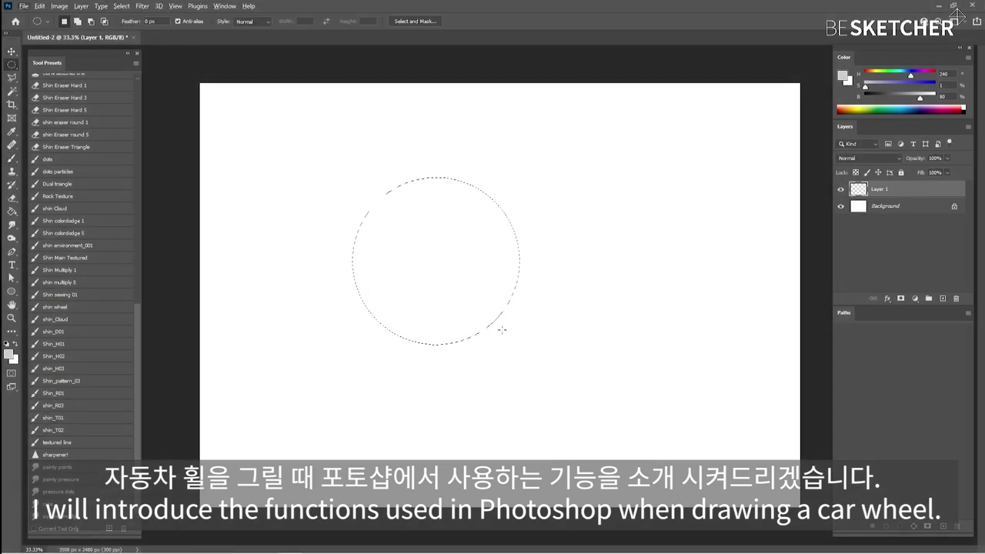
left_click(555, 156)
key("ctrl+d")
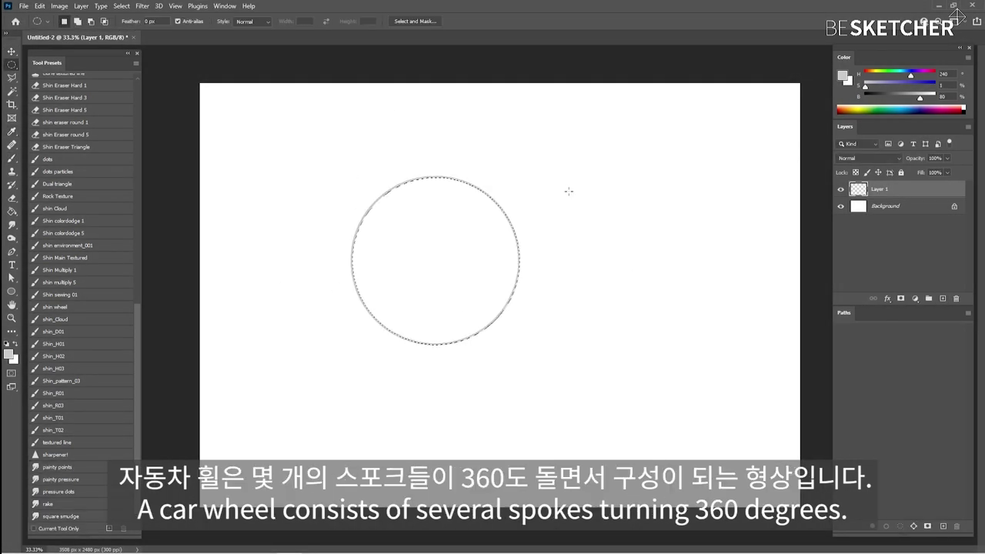
left_click_drag(508, 265, 508, 290)
Fill a second circle with grey on a new layer and darken it with Hue/Saturation.
key("m")
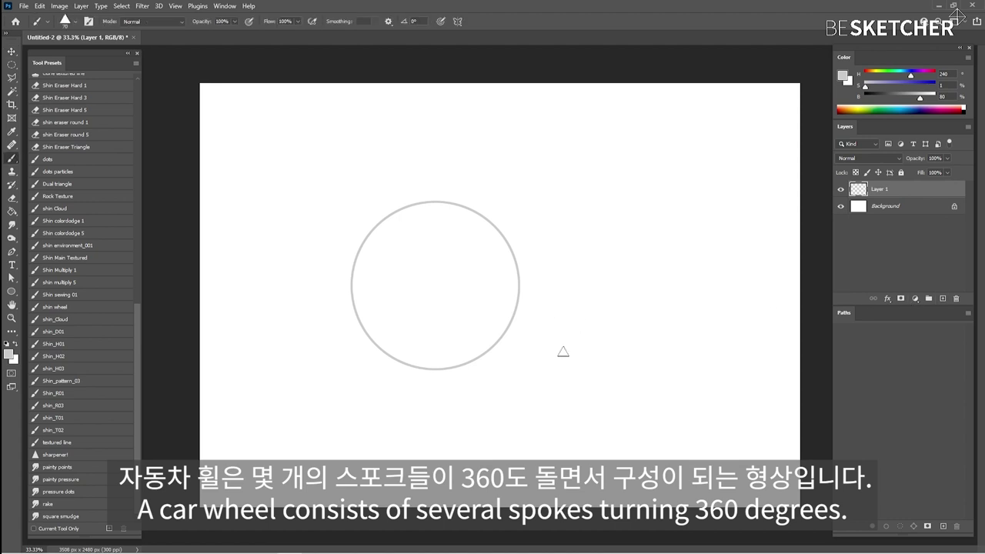
left_click_drag(346, 200, 517, 371)
key("ctrl+shift+alt+n")
key("alt+BackSpace")
key("ctrl+u")
left_click_drag(296, 176, 285, 175)
key("Return")
Move the filled circle below the outline and resize it to match the outline.
key("ctrl+bracketleft")
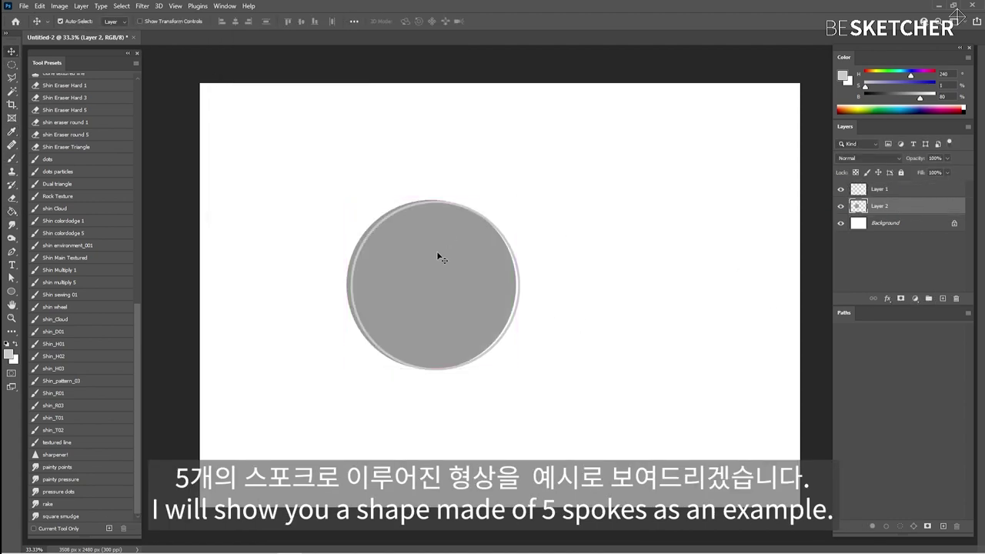
key("ctrl+t")
left_click_drag(514, 368, 519, 370)
key("Return")
Shrink the selection to the hole size and delete the centre, leaving a grey ring.
right_click(508, 254)
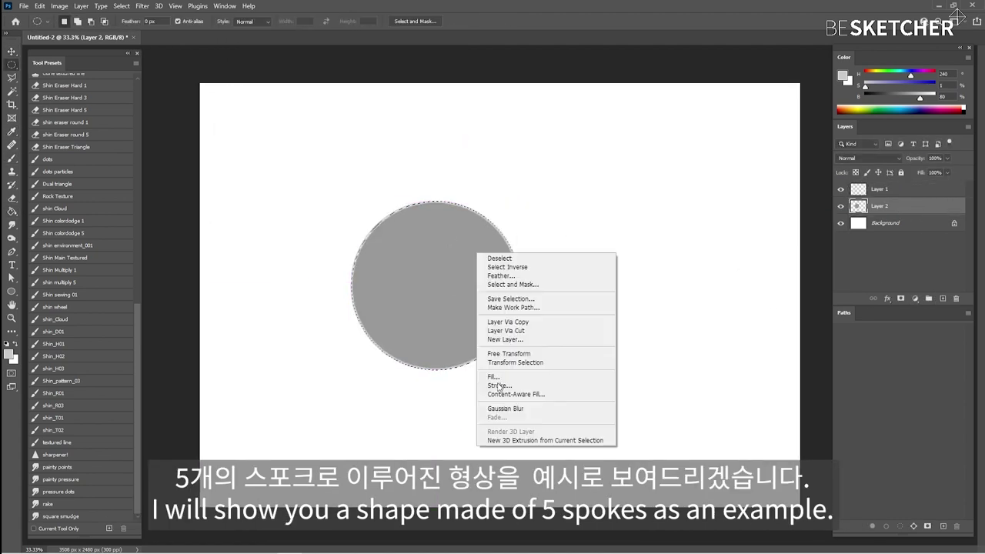
left_click(538, 361)
left_click_drag(519, 201, 493, 227)
key("Return")
key("Delete")
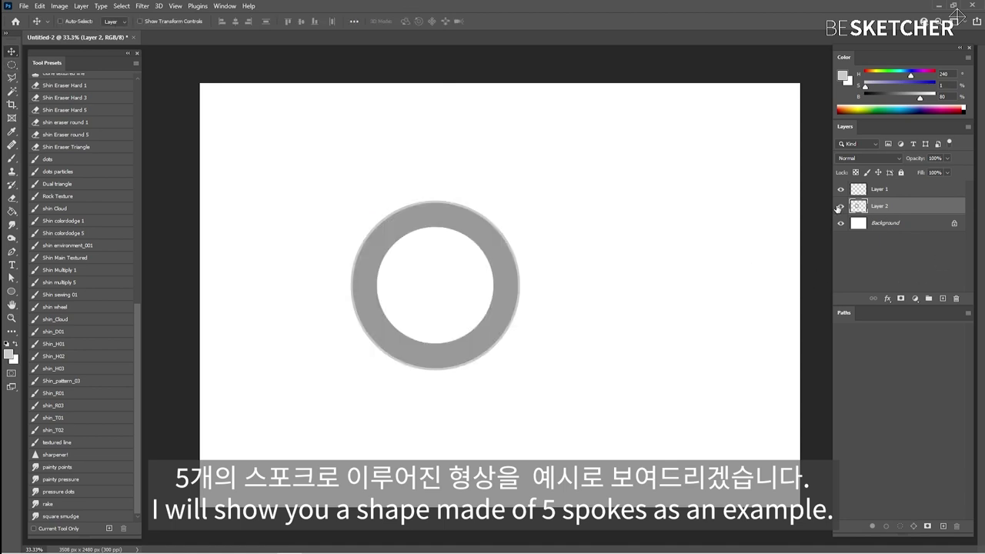
key("ctrl+shift+alt+n")
Set brush symmetry to Radial with 5 segments, scaled to fit the ring.
key("b")
left_click(458, 22)
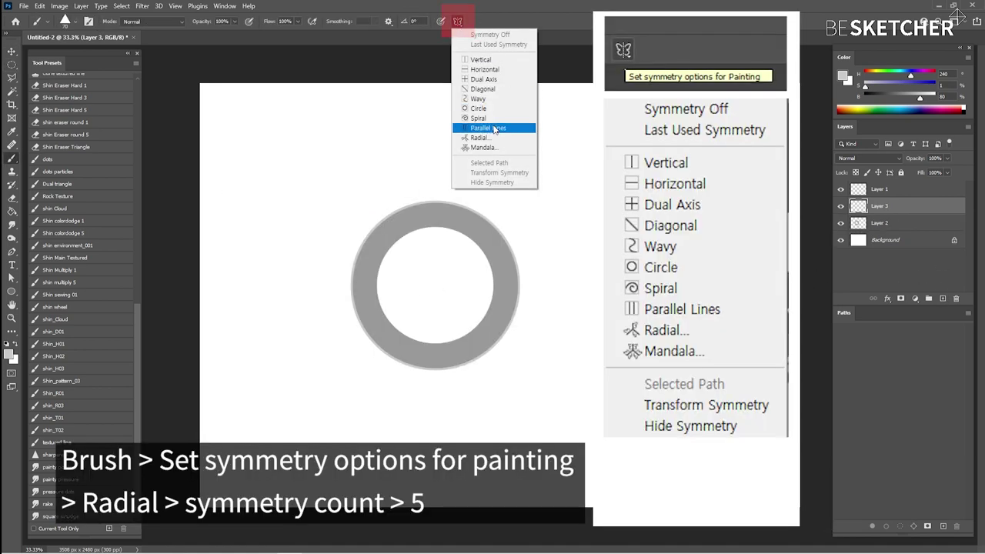
left_click(478, 137)
left_click(546, 174)
left_click_drag(592, 424, 517, 350)
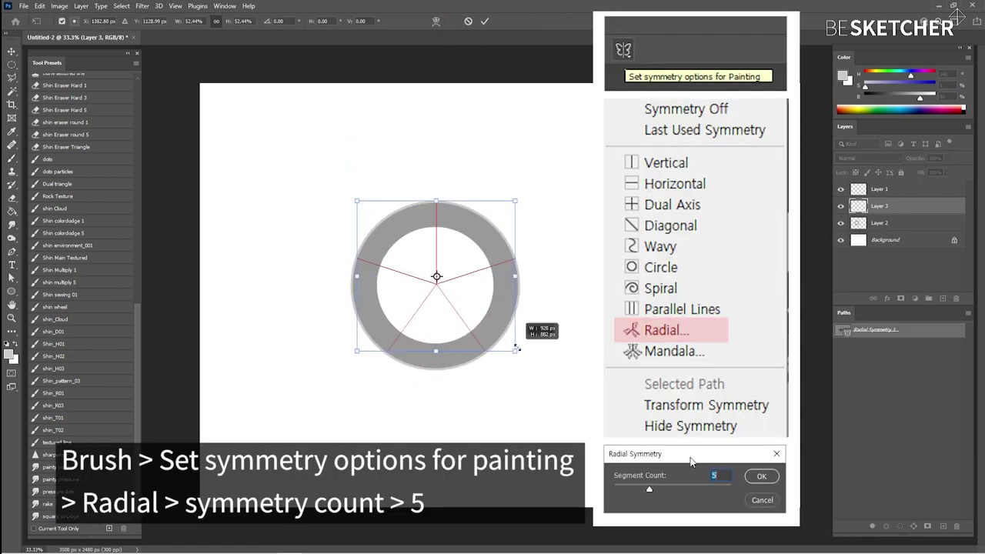
key("Return")
Paint the spokes, darker grey shading, and white triangular highlights beside each spoke.
left_click(840, 189)
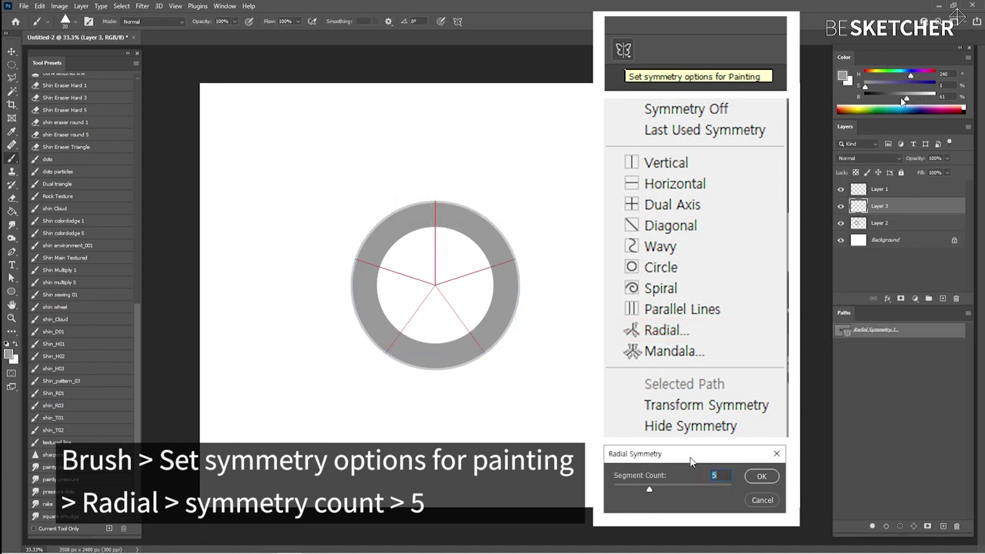
left_click_drag(435, 285, 434, 205)
left_click_drag(435, 285, 431, 223)
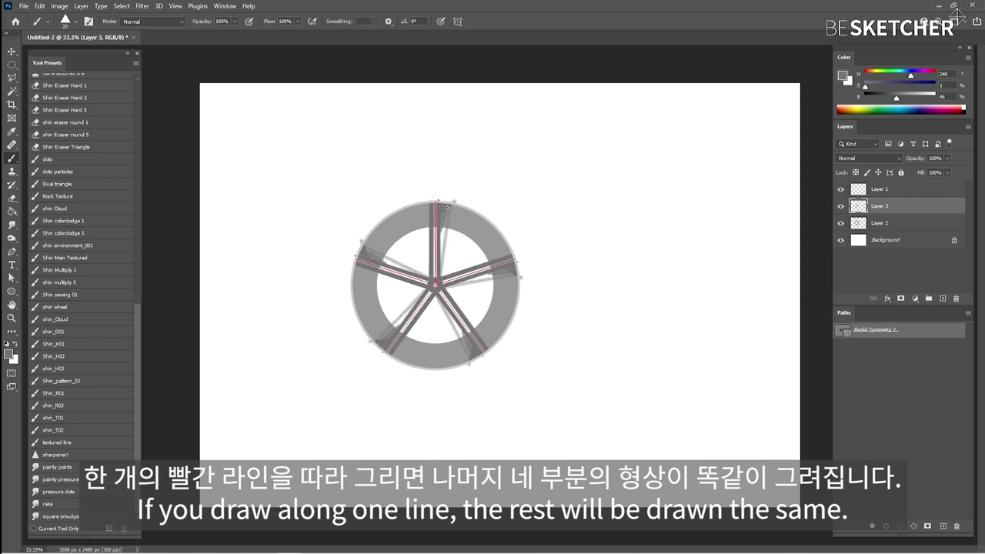
left_click_drag(447, 207, 438, 277)
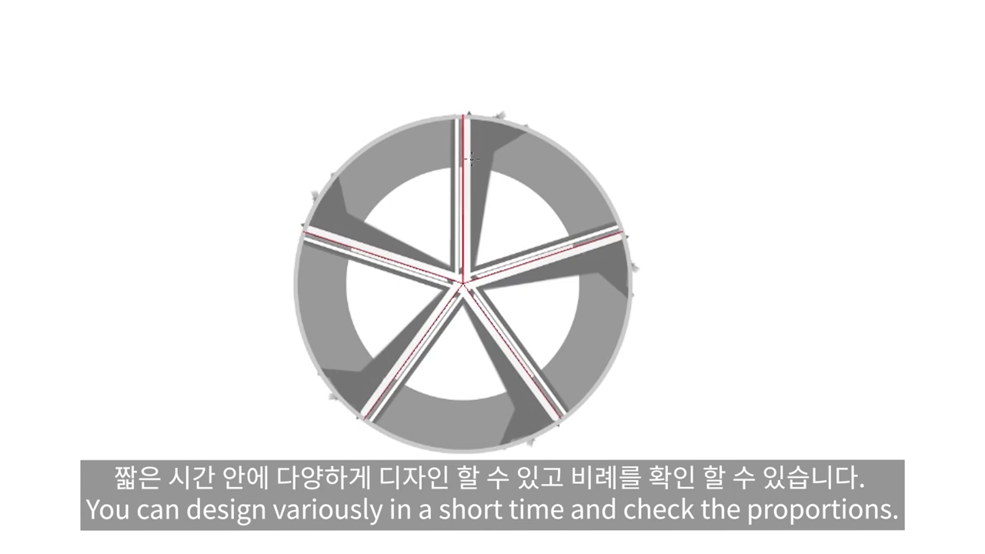
mouse_move(471, 159)
left_mouse_down()
mouse_move(481, 131)
mouse_move(491, 135)
left_mouse_up()
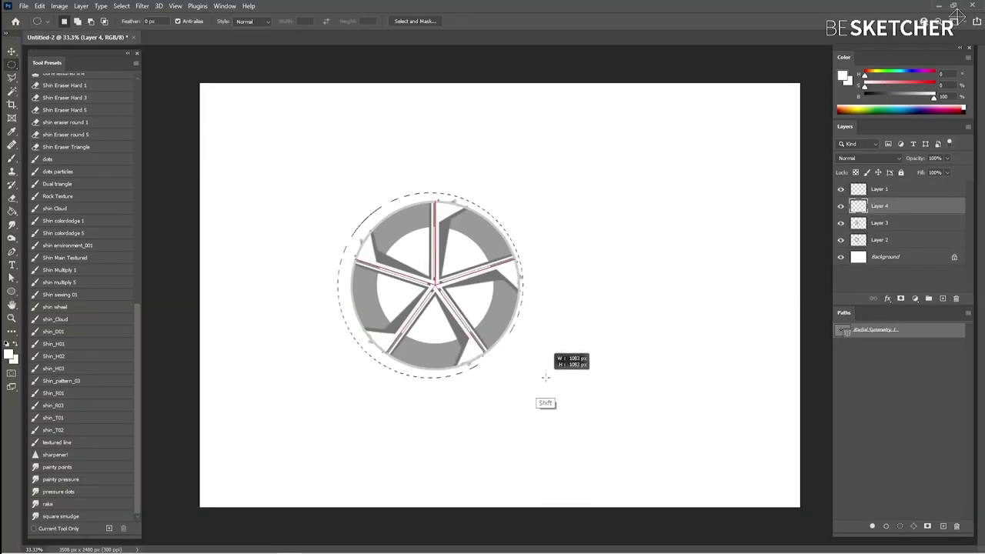
Confirm the dark tire fill, turn off radial symmetry, and enlarge the tire around the wheel.
key("Return")
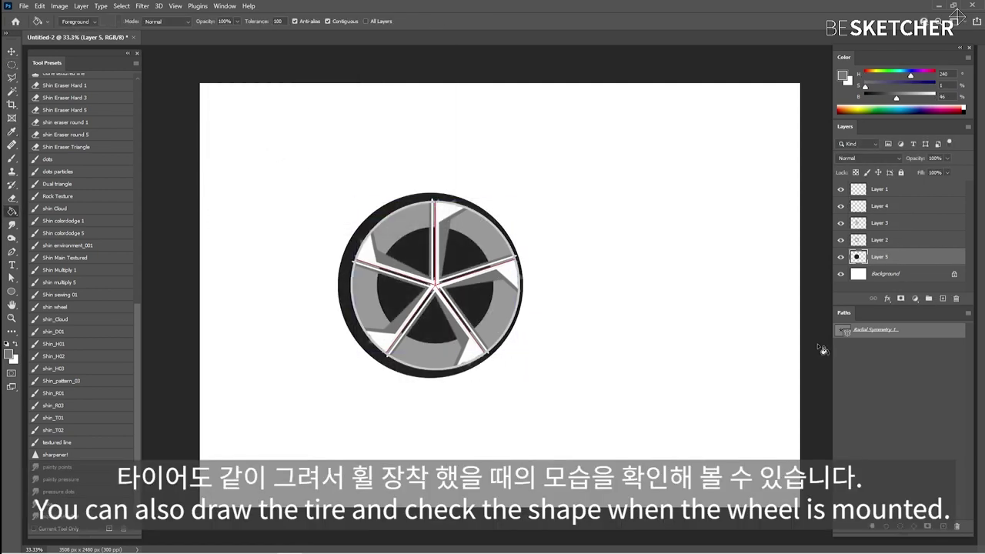
right_click(856, 331)
left_click(885, 336)
key("ctrl+t")
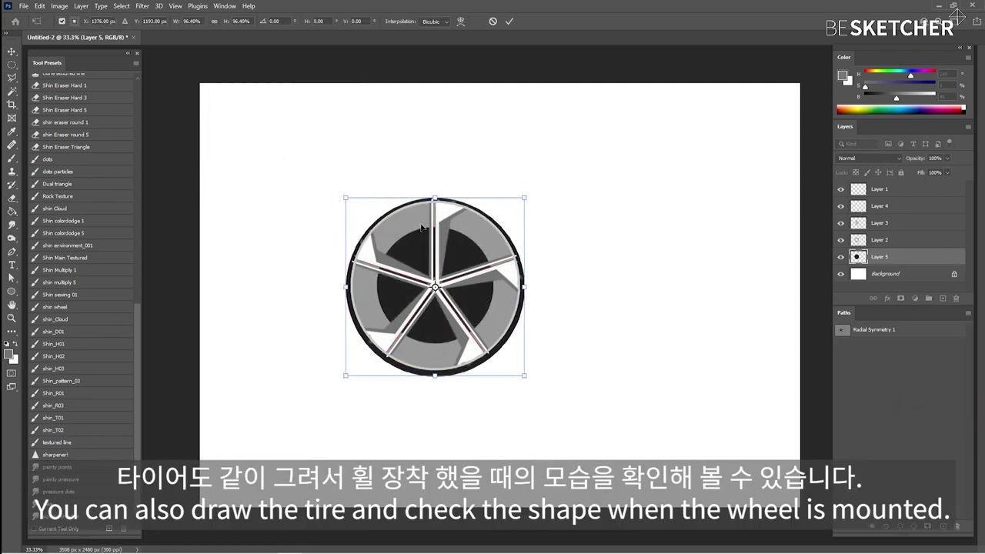
left_click_drag(523, 198, 537, 185)
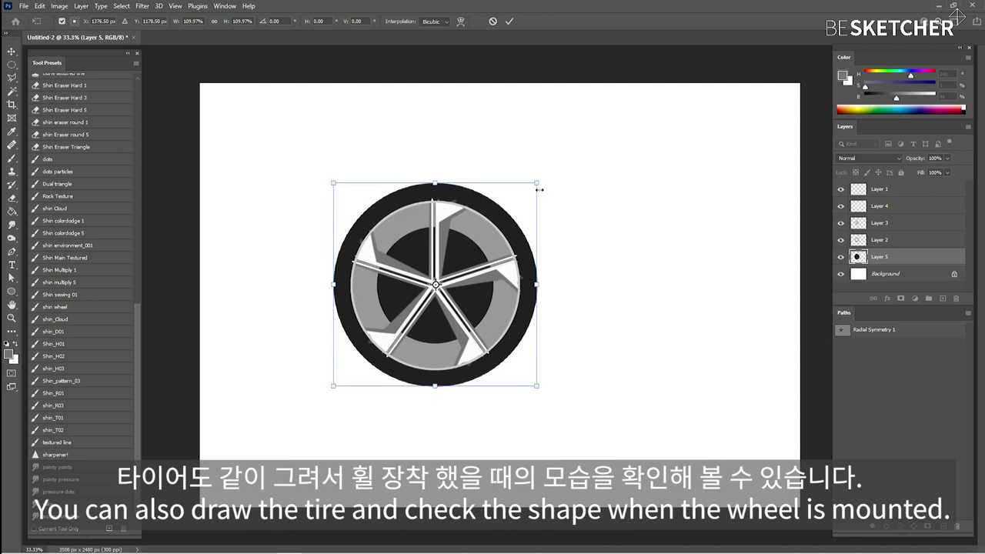
key("Return")
On Layer 6, stroke the tire 25 px grey and soften it with an 8.0 px Gaussian Blur.
left_click(943, 299)
key("alt+e")
key("s")
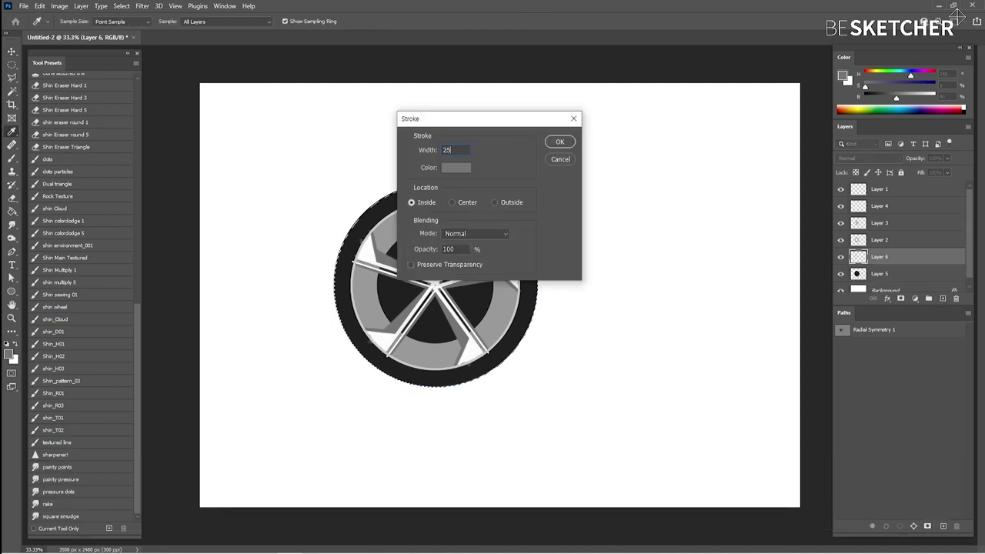
key("Return")
key("ctrl+alt+f")
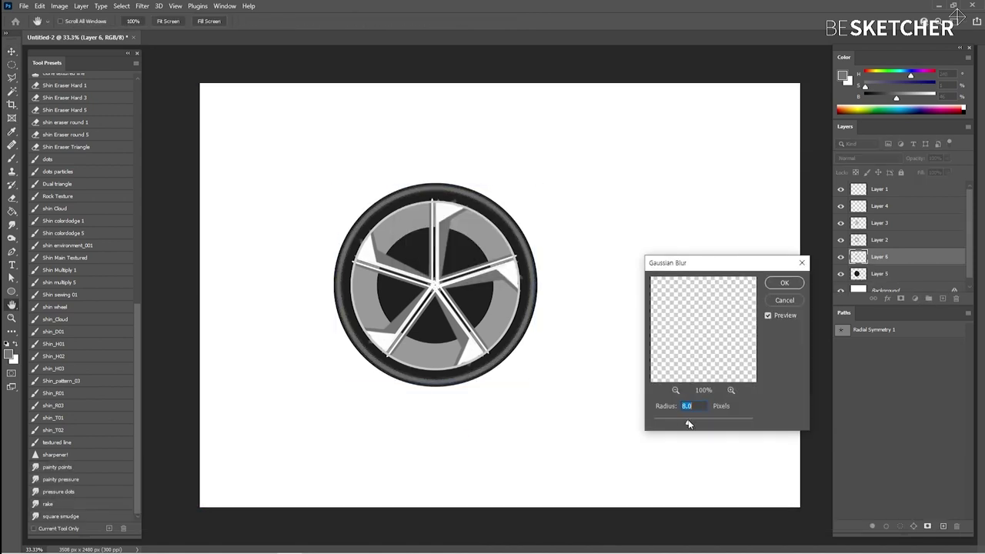
left_click_drag(688, 424, 691, 422)
key("Return")
key("ctrl+t")
key("Return")
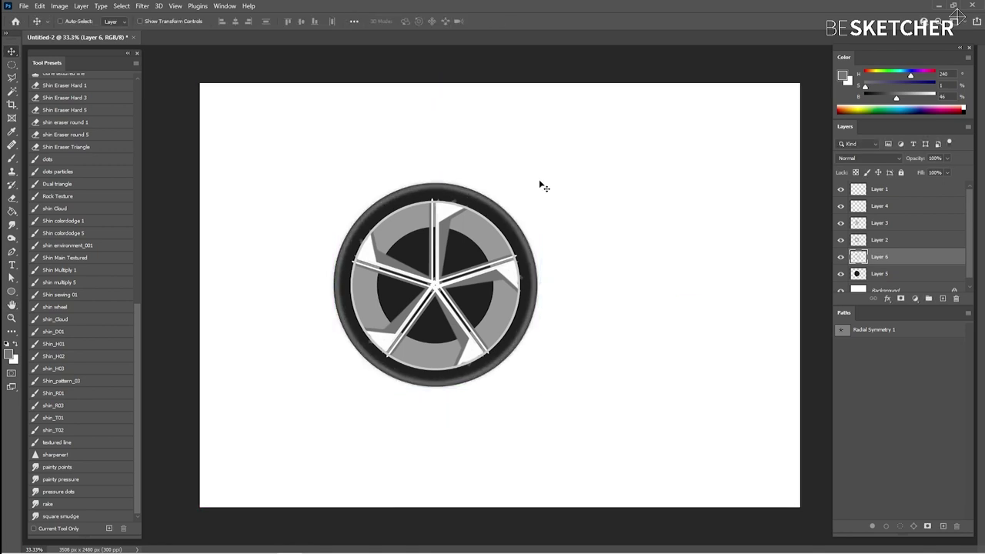
Switch between the Layer 2 ring, the Layer 6 highlight and the Layer 5 tire.
left_click(881, 240)
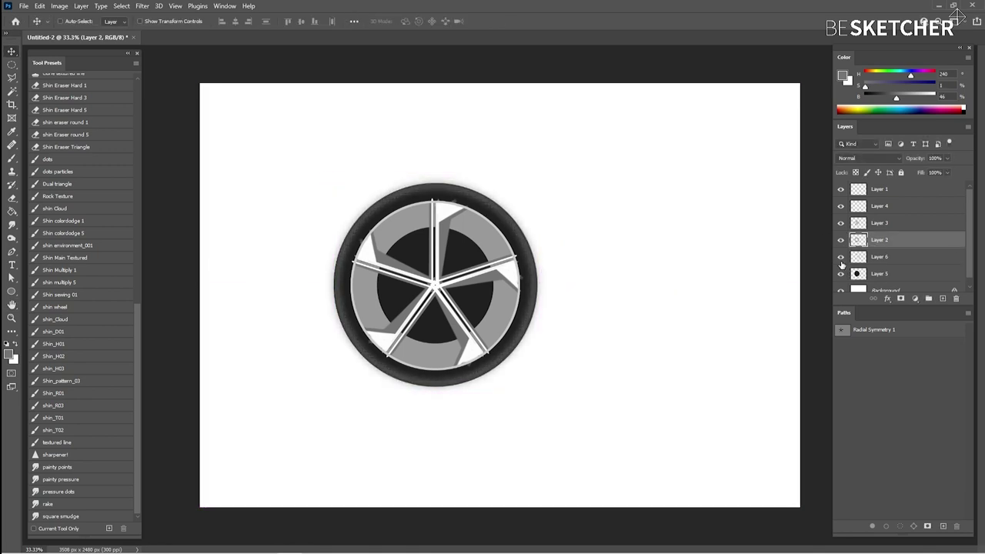
left_click(870, 257)
key("e")
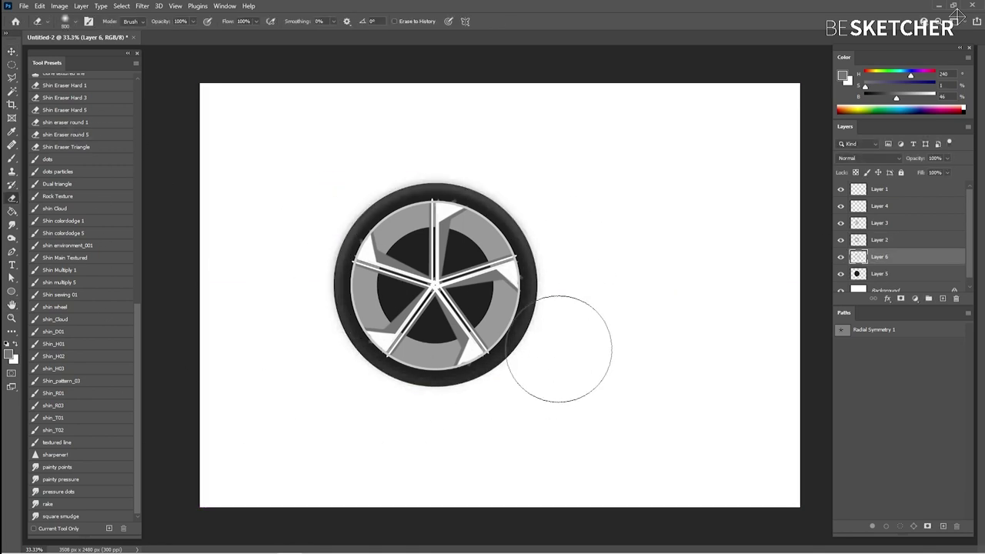
left_click(877, 274)
Lighten the Layer 5 tire slightly with Hue/Saturation.
key("ctrl+u")
left_click_drag(312, 158, 341, 159)
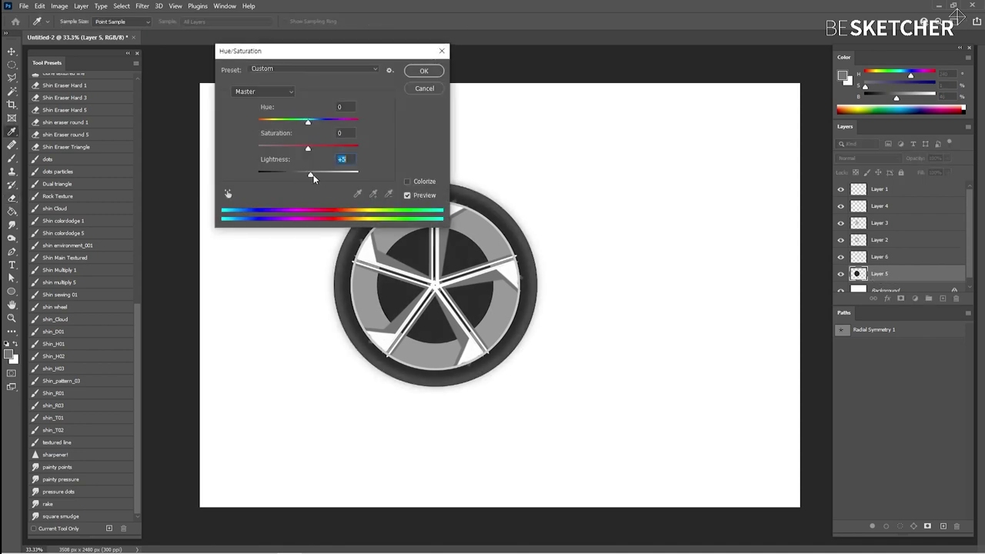
key("Return")
Clip the Layer 6 highlight to the tire and enlarge it slightly.
left_click(869, 257)
key("ctrl+u")
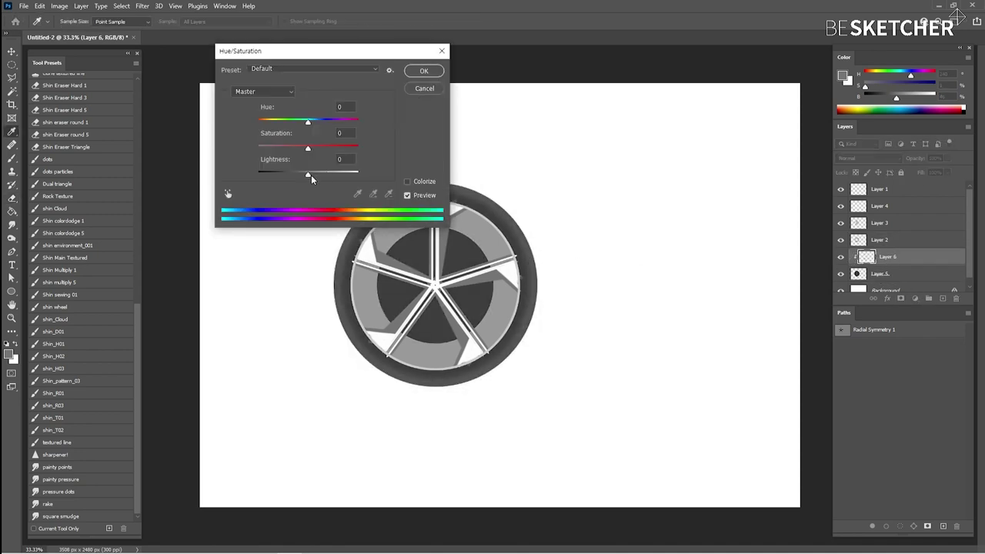
key("Escape")
key("ctrl+t")
left_click_drag(547, 172, 549, 169)
key("Return")
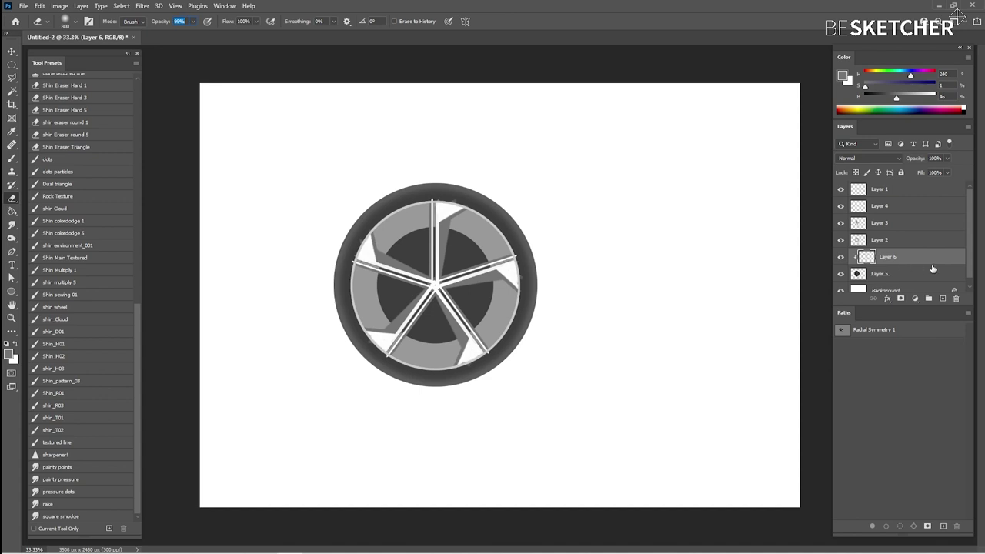
Duplicate the Layer 6 highlight and move the original above its copy.
key("ctrl+j")
key("ctrl+u")
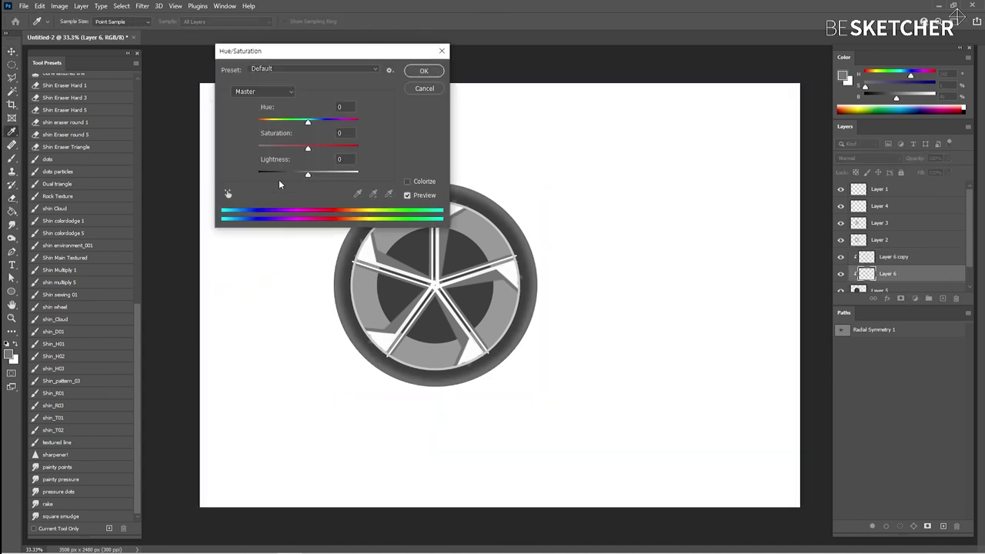
key("Escape")
key("ctrl+bracketright")
Duplicate the Layer 1 outline and enlarge the copy to about 104% to meet the tire.
key("v")
left_click(877, 190)
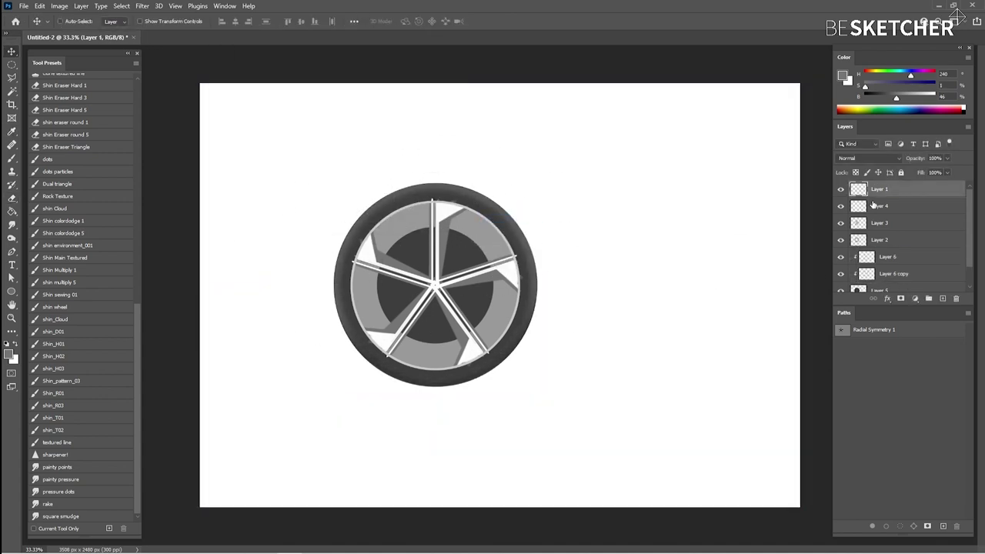
left_click(885, 206)
key("ctrl+u")
key("Escape")
key("ctrl+t")
left_click_drag(519, 200, 523, 197)
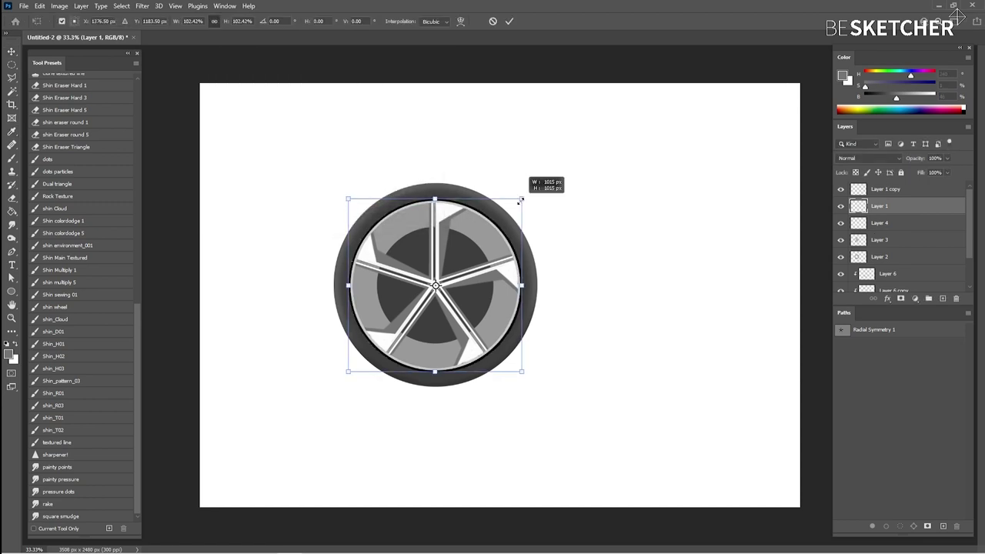
key("Return")
Select the Layer 1 copy from the canvas, then step down the layer stack to the tire.
right_click(457, 207)
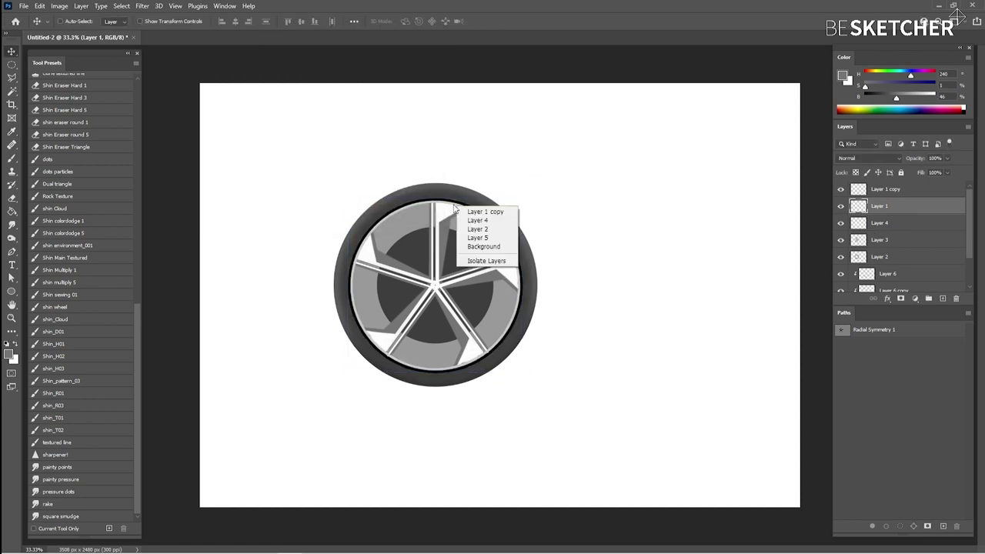
left_click(469, 211)
right_click(446, 213)
left_click(462, 236)
key("alt+bracketleft")
key("alt+bracketleft")
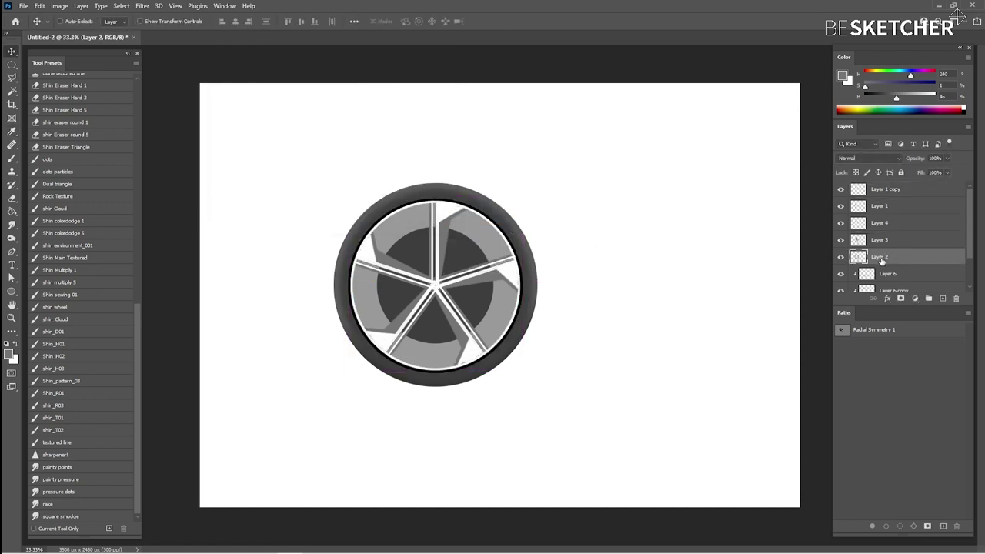
key("alt+bracketleft")
key("alt+bracketleft")
key("alt+bracketleft")
Select a circle fitting inside the rim and delete the dark interior there.
key("m")
left_click_drag(354, 198, 451, 296)
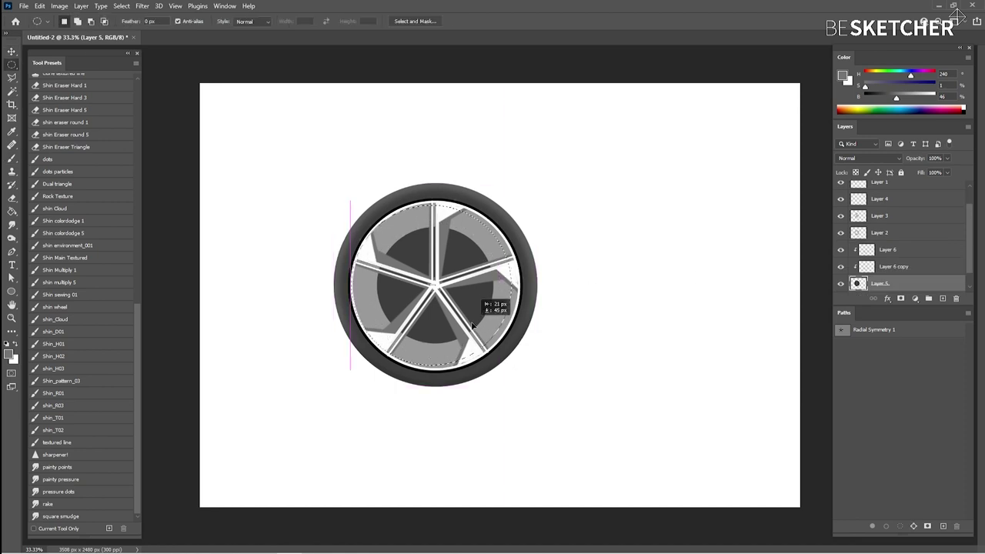
left_click_drag(510, 352, 517, 368)
key("ctrl+t")
left_click_drag(517, 201, 528, 193)
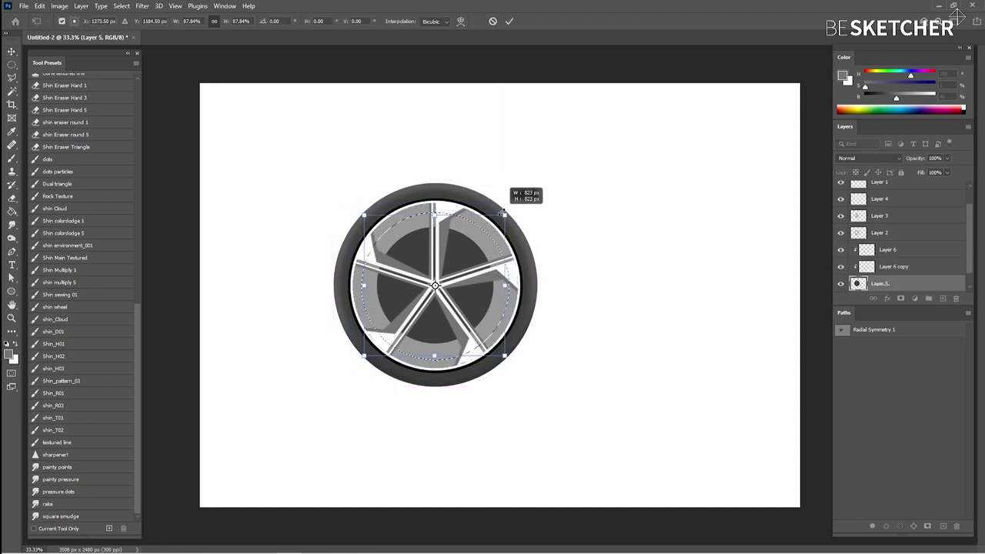
key("Return")
scroll(885, 246, "down", 1)
key("Delete")
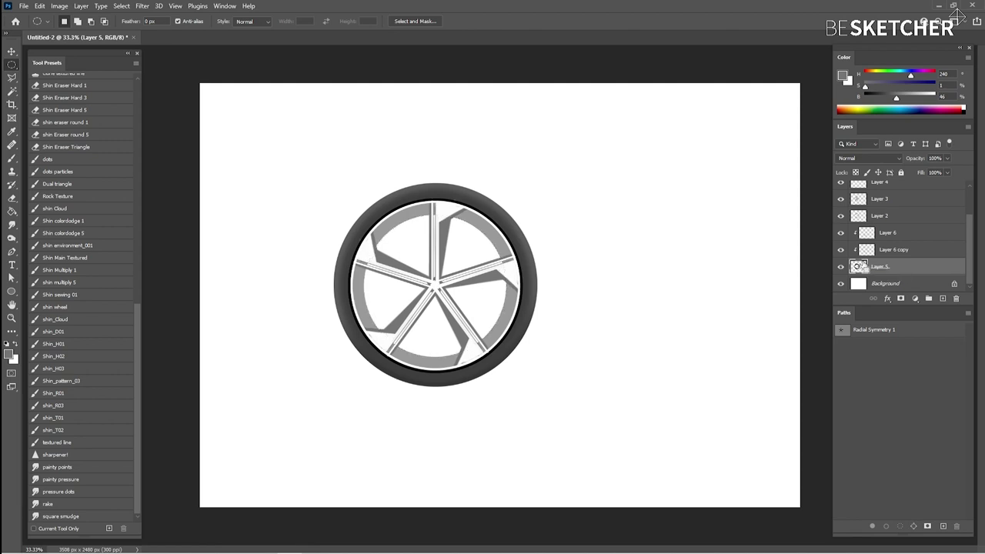
On a new layer above Layer 2, paint darker rim and spoke shading with a 300 px soft round brush.
key("ctrl+j")
key("ctrl+bracketright")
key("ctrl+bracketright")
key("ctrl+bracketright")
key("b")
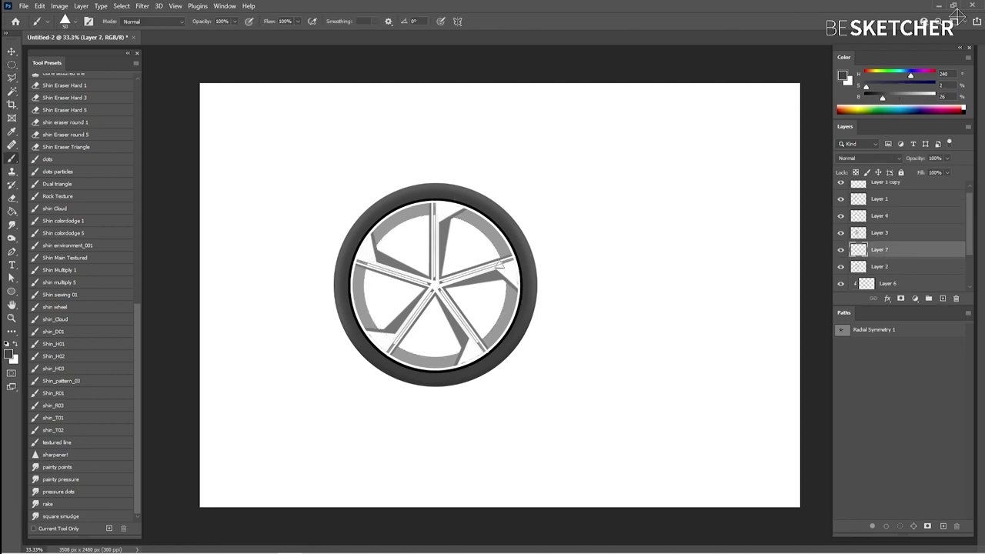
key("bracketright")
key("bracketright")
key("bracketright")
left_click(92, 405)
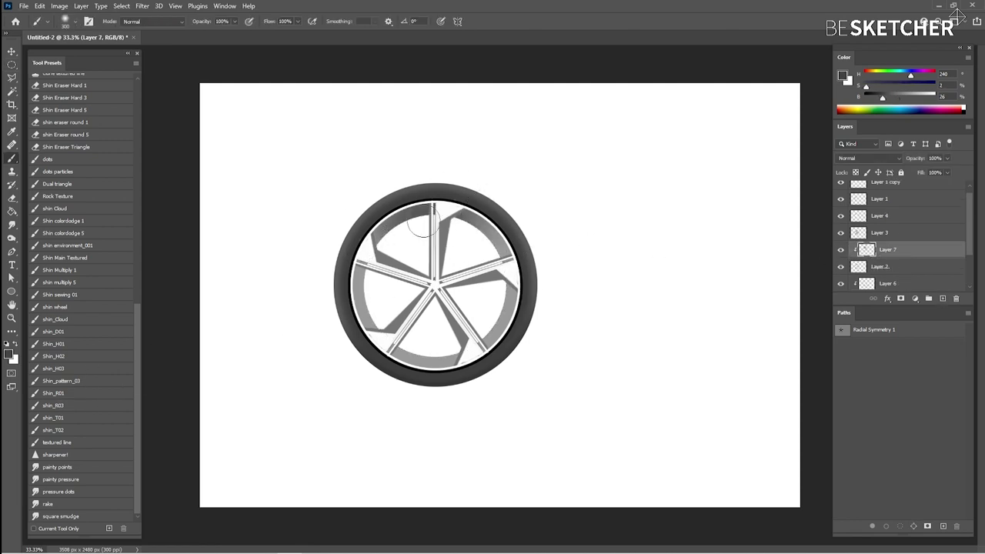
left_click_drag(493, 243, 422, 292)
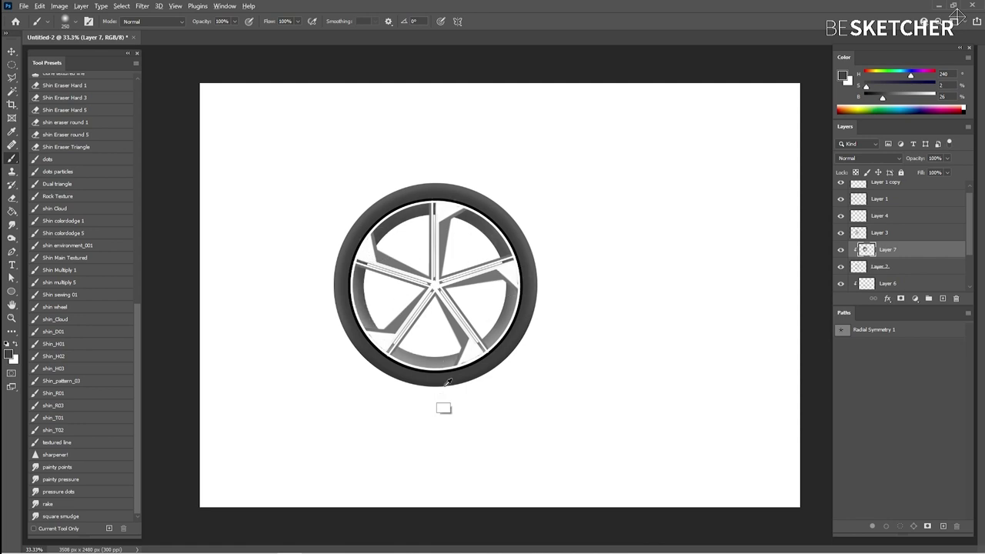
Make Layer 4, then Layer 2, the active layer using the on-canvas layer list.
key("e")
right_click(512, 276, "ctrl")
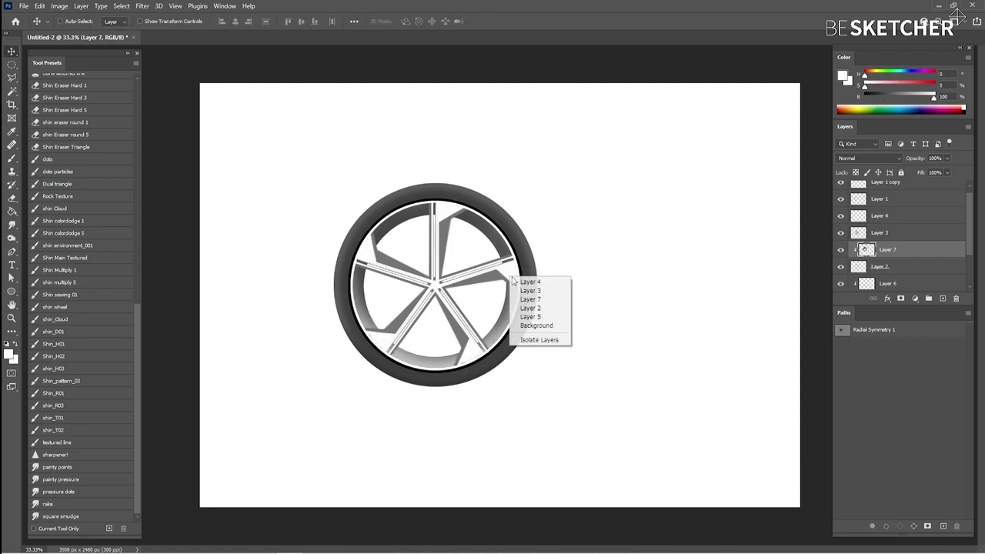
left_click(535, 296)
key("b")
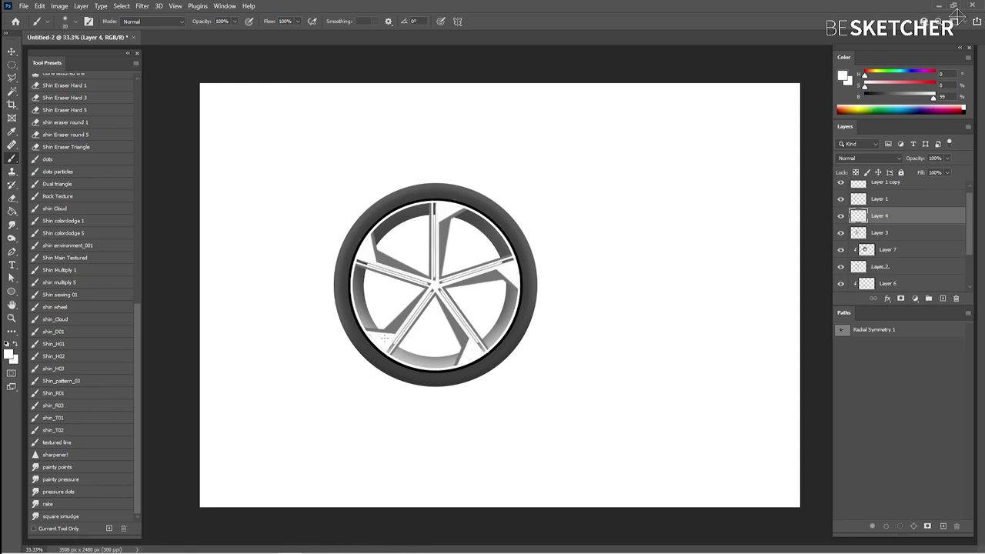
key("v")
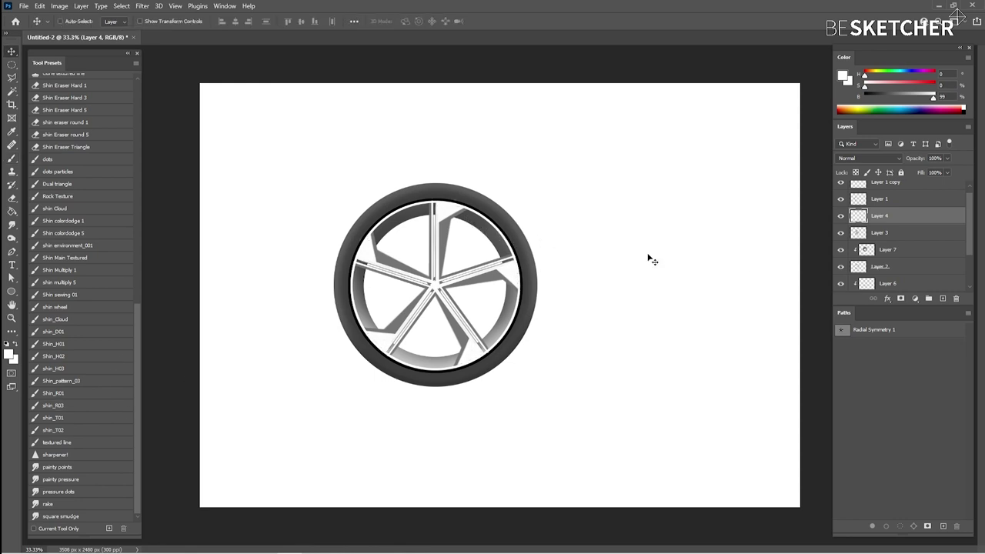
left_click(648, 260, "ctrl")
Turn on Radial Symmetry 1 painting and ready the brush on Layer 8 for the spoke lines.
left_click(842, 331)
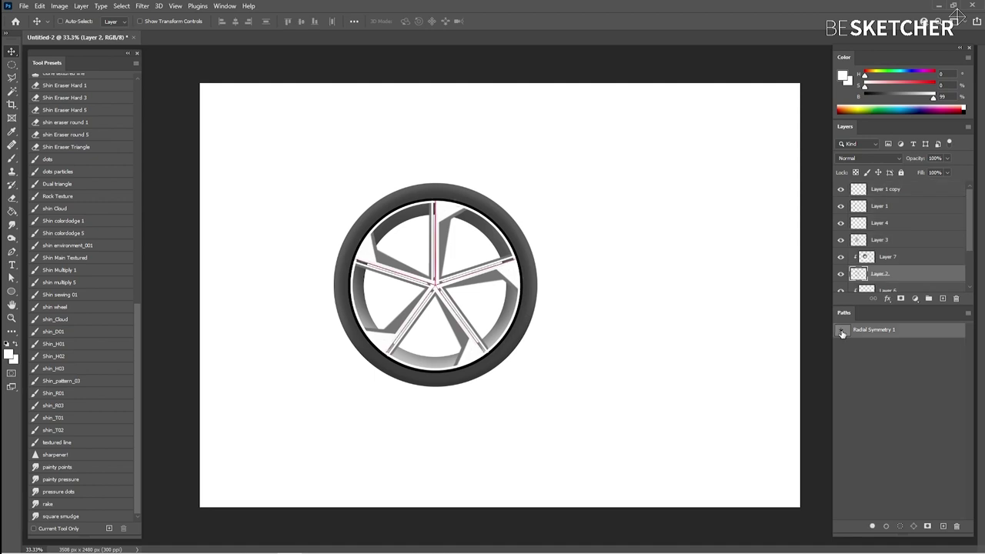
right_click(842, 333)
left_click(885, 401)
scroll(903, 246, "down", 2)
left_click(902, 267)
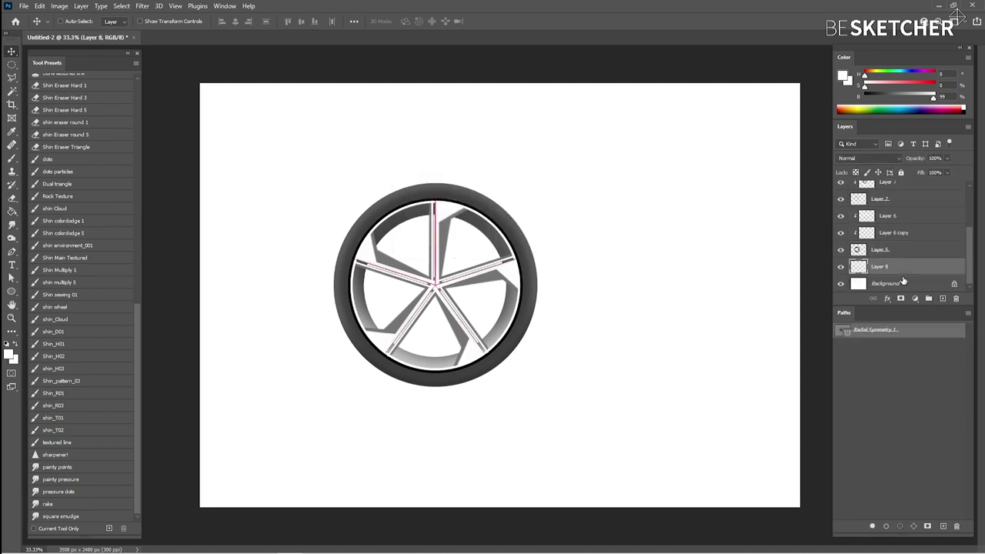
key("b")
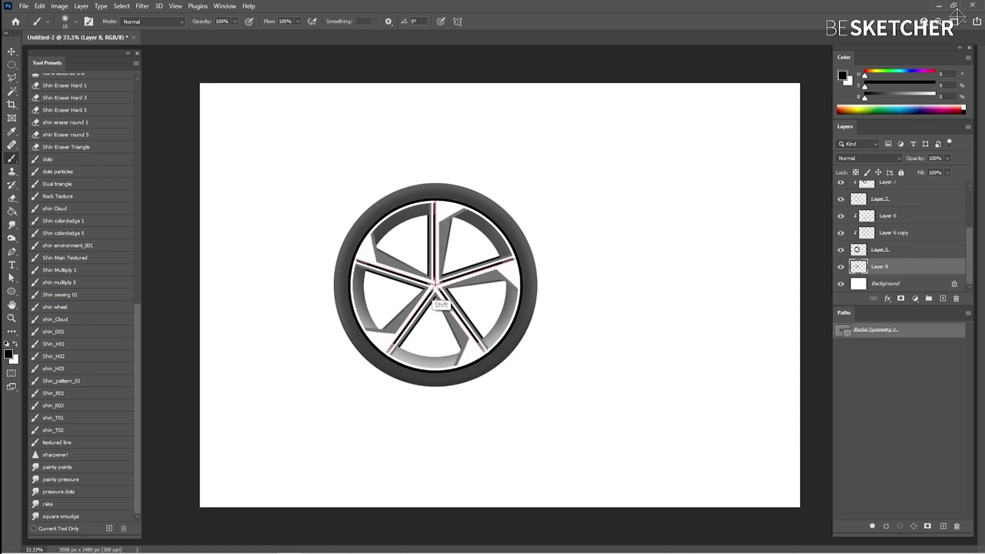
Draw a small circle at the wheel centre and fill it white.
right_click(875, 333)
left_click(901, 406)
key("m")
left_click_drag(435, 283, 453, 279)
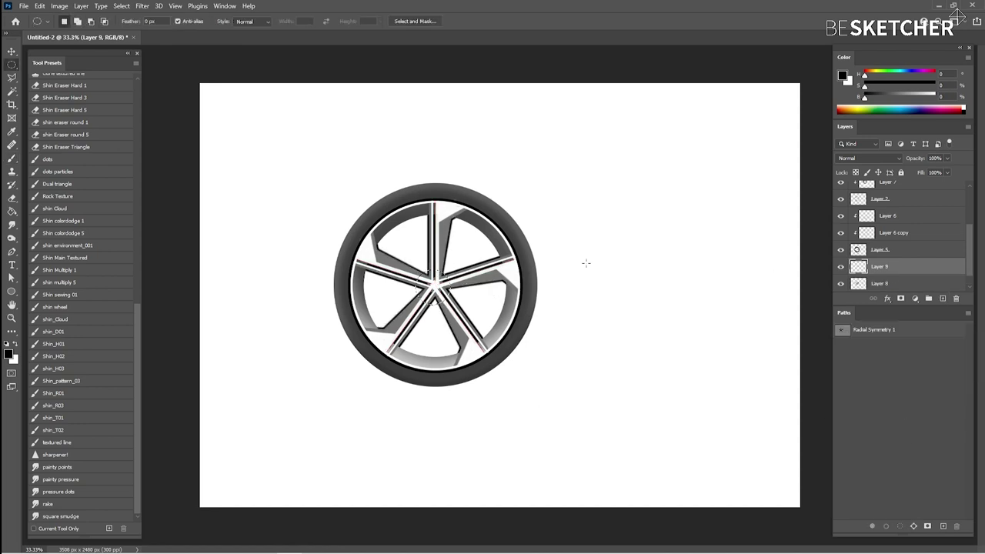
key("x")
key("alt+BackSpace")
Duplicate the white hub disc, darken the copy to Lightness -29, and place it below Layer 9.
left_click_drag(879, 266, 885, 216)
key("v")
key("ctrl+d")
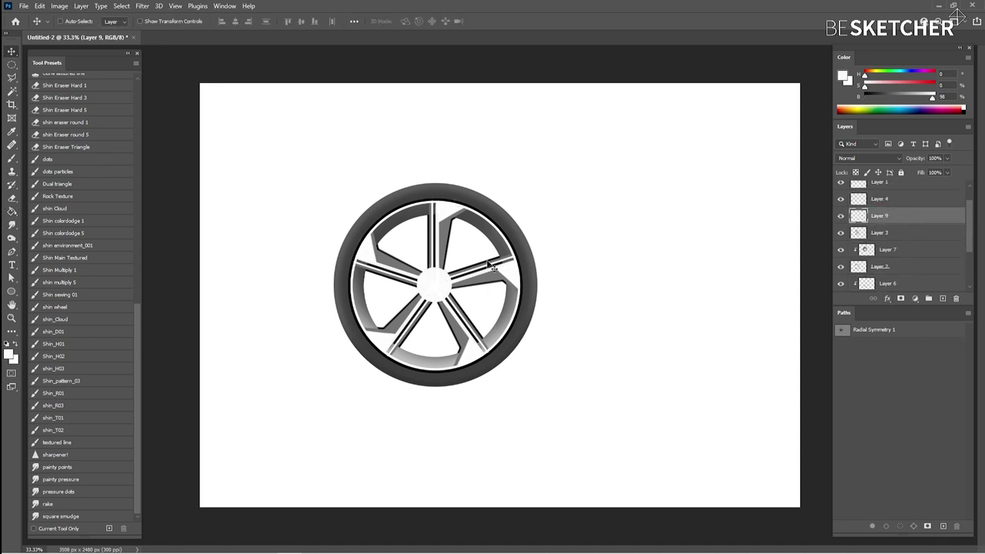
key("ctrl+u")
key("Escape")
key("ctrl+j")
key("ctrl+u")
type("-29")
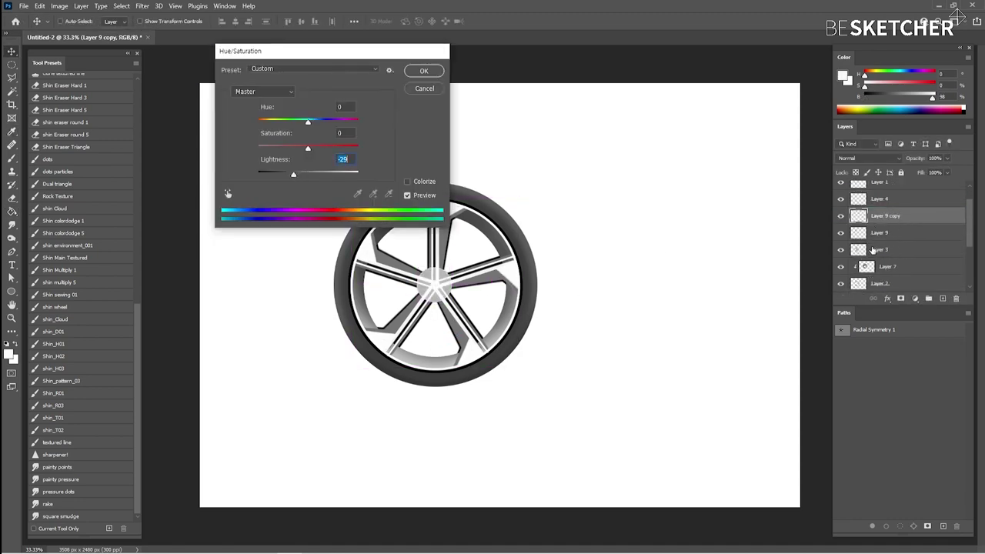
key("Return")
key("ctrl+bracketleft")
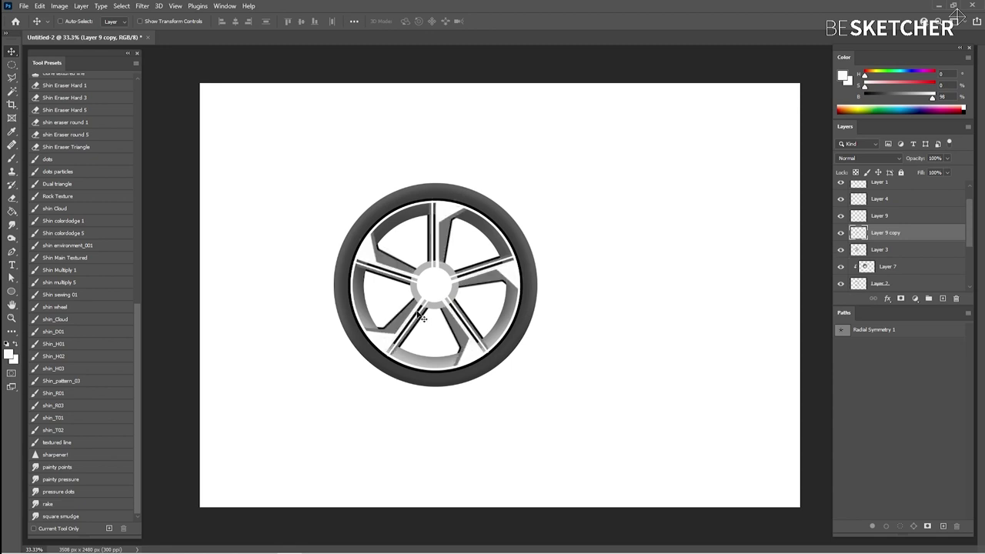
Select Layer 9 copy and erase part of the darkened disc.
left_click(422, 315, "ctrl")
right_click(440, 304)
left_click(451, 310)
key("e")
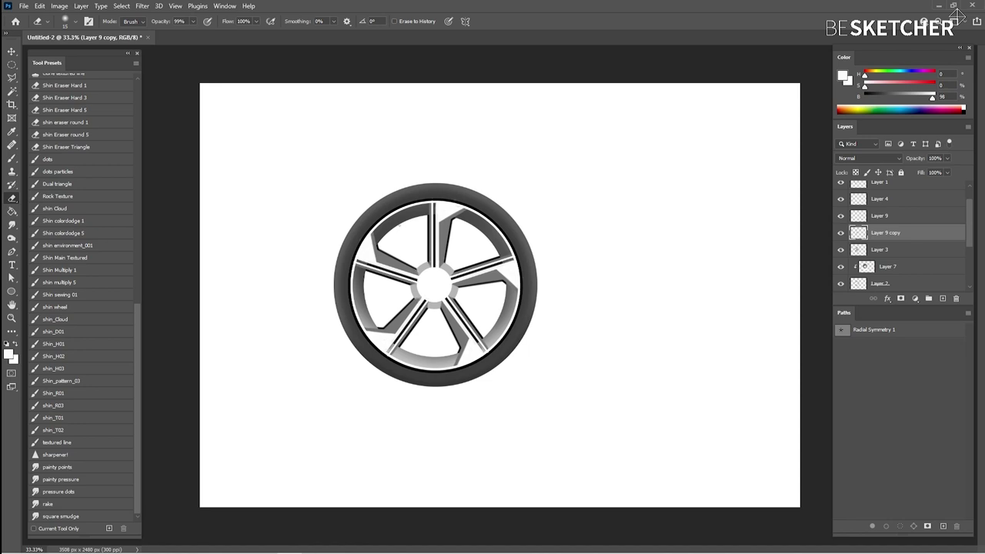
key("v")
Duplicate the hub disc, move the hub layers above Layer 1, and resize Layer 9 copy 2.
left_click(885, 198, "ctrl")
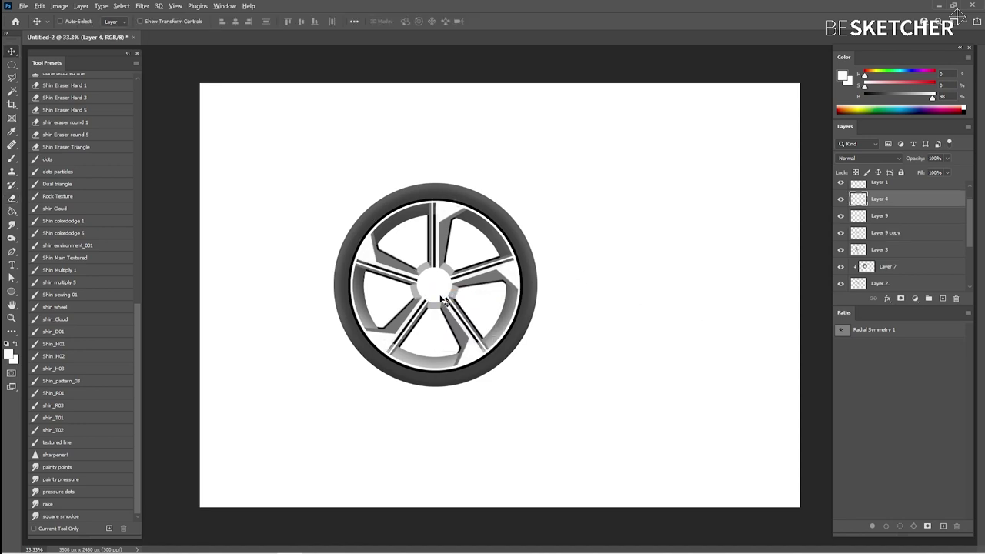
key("ctrl+j")
key("ctrl+u")
key("Return")
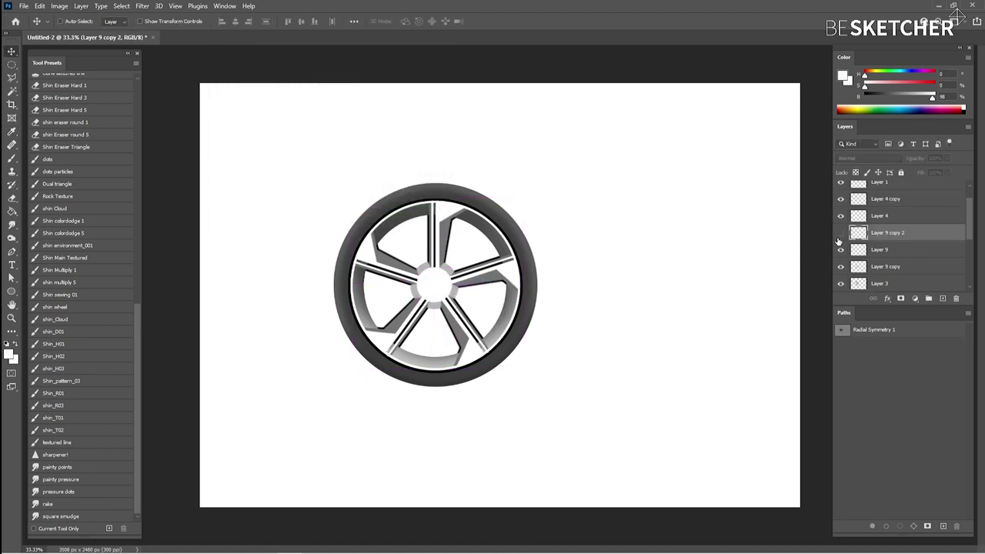
left_click(885, 249, "shift")
left_click_drag(885, 241, 839, 206)
key("ctrl+u")
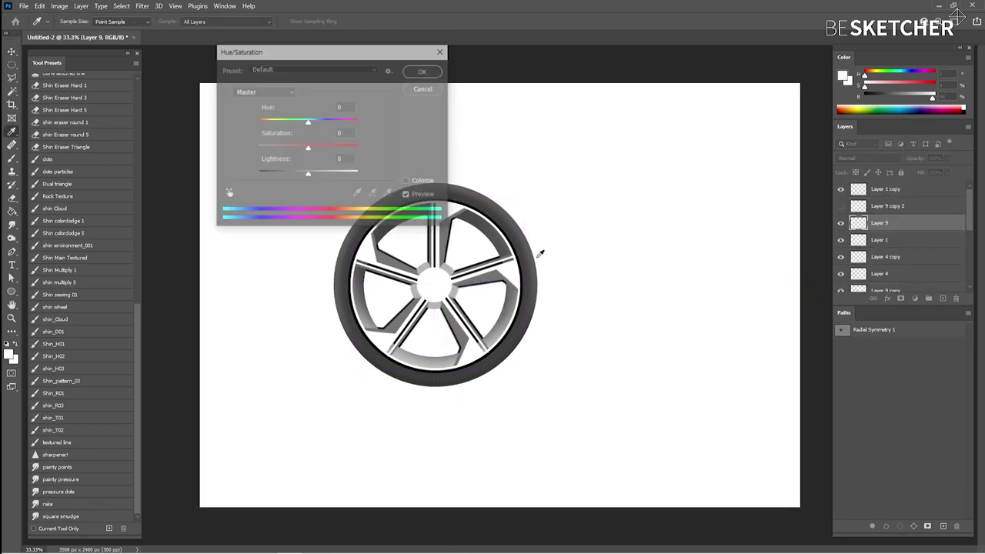
key("Return")
left_click(885, 205)
key("ctrl+t")
key("Return")
Dodge highlights on Layer 9 and raise Layer 9 copy 2's lightness to brighten the hub cap.
left_click(879, 223)
key("o")
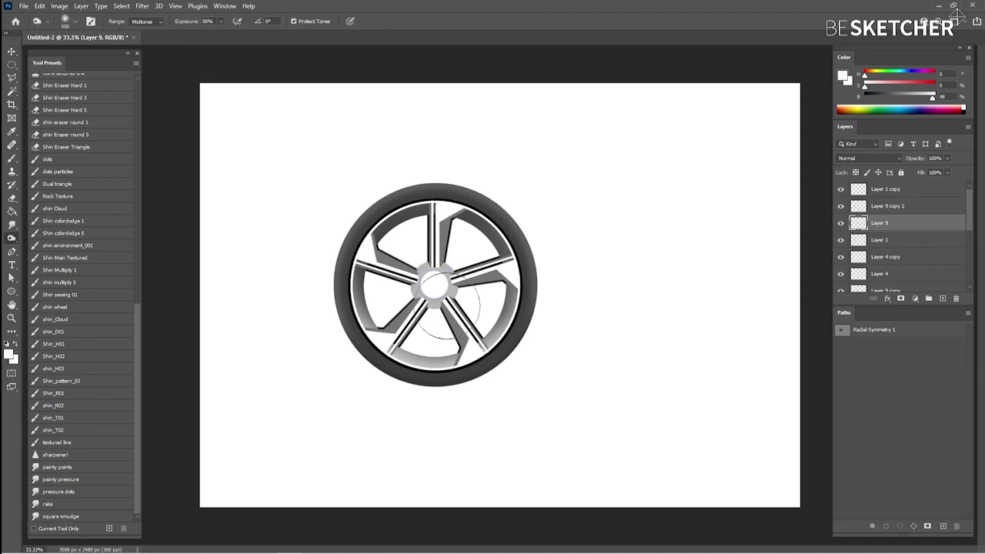
key("ctrl+u")
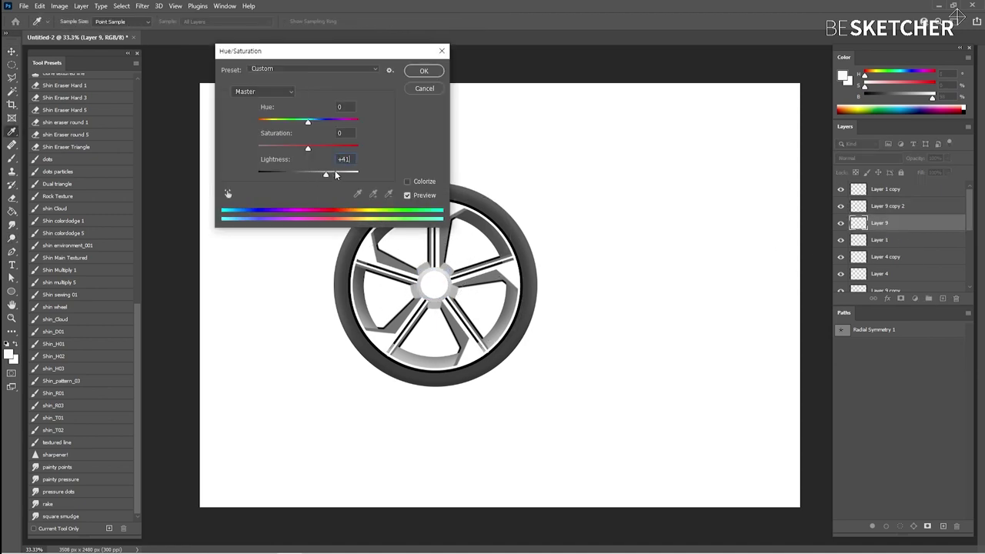
key("Escape")
left_click(885, 206)
key("ctrl+u")
left_click_drag(307, 172, 298, 176)
key("Return")
Add a lighter Layer 9 copy 3 hub cap and dodge highlights onto it.
key("v")
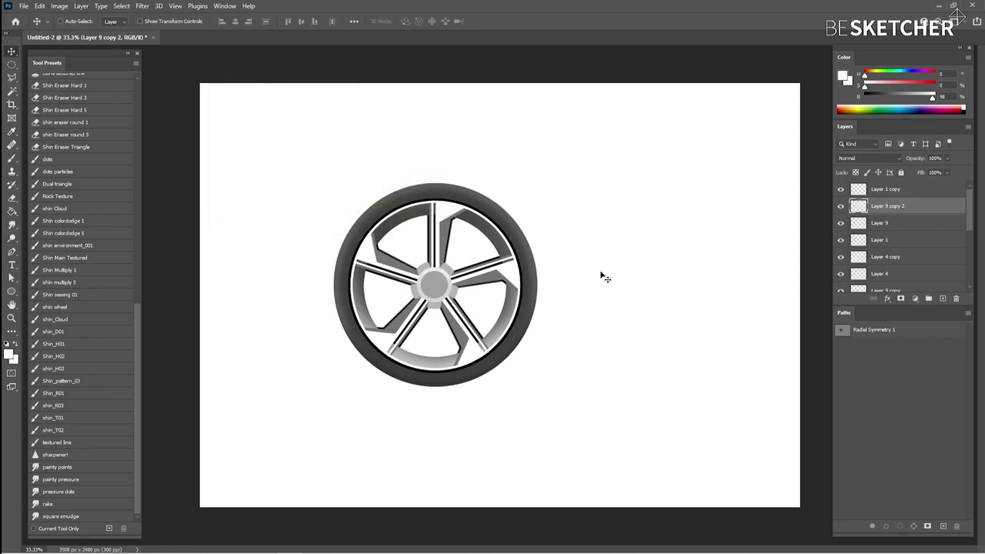
key("ctrl+j")
key("ctrl+u")
key("Return")
key("o")
left_click(885, 223)
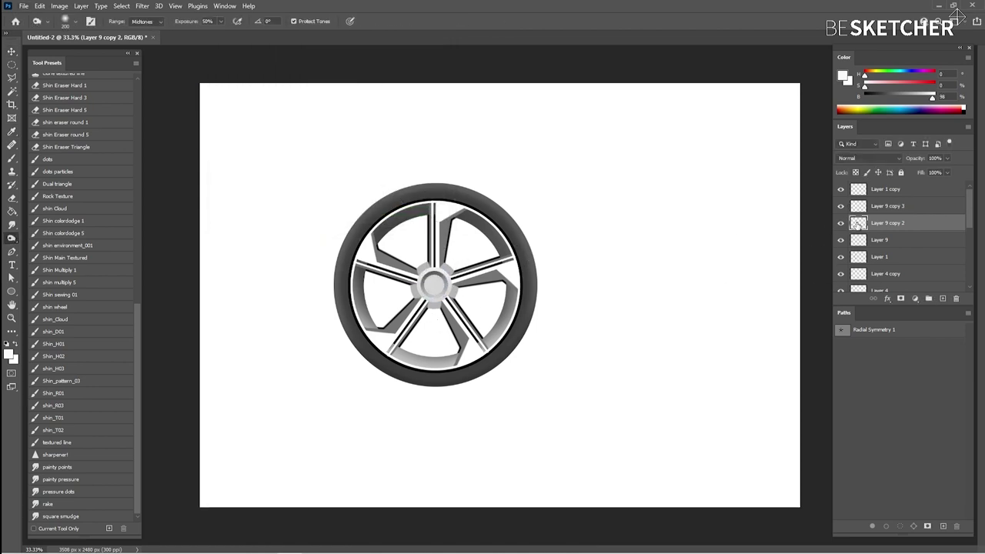
left_click(885, 206)
key("v")
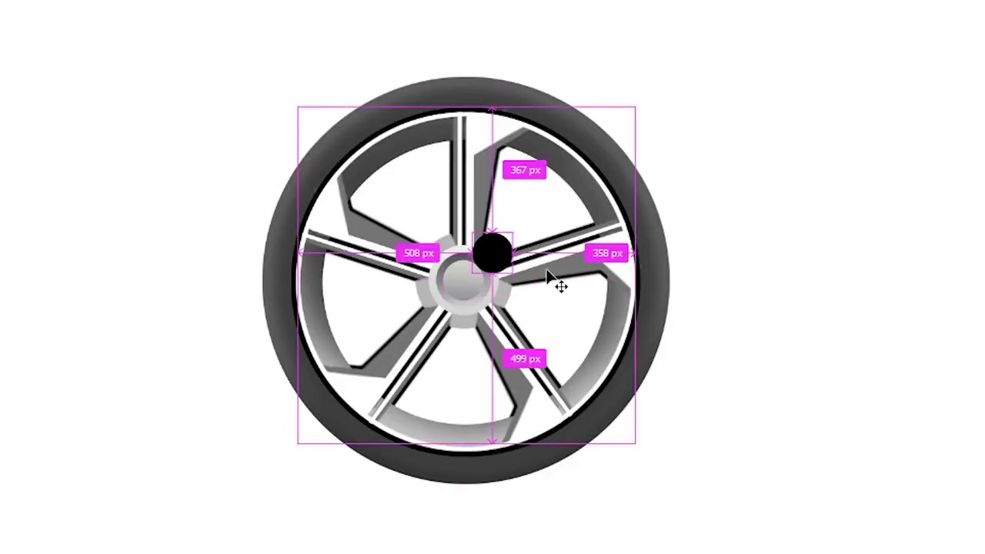
Shrink a circle copy to a 65 px black lug dot and place it on the hub.
left_click_drag(446, 268, 454, 264)
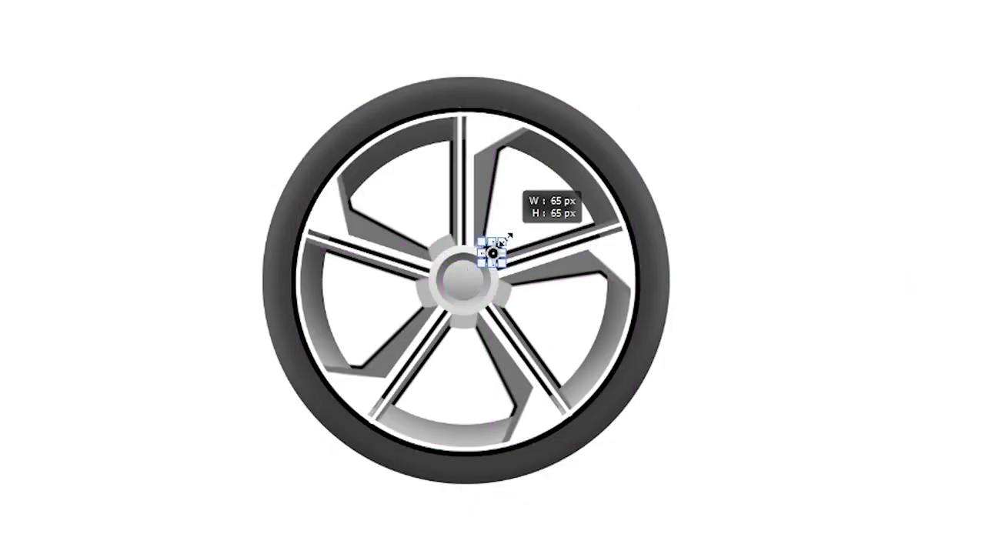
key("Return")
left_click_drag(508, 237, 548, 247)
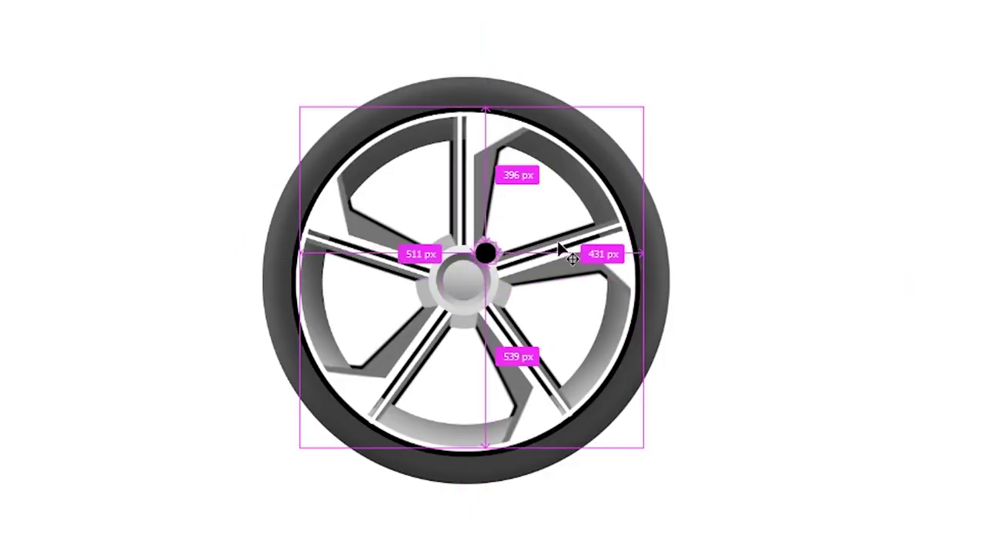
right_click(495, 275)
left_click(506, 286)
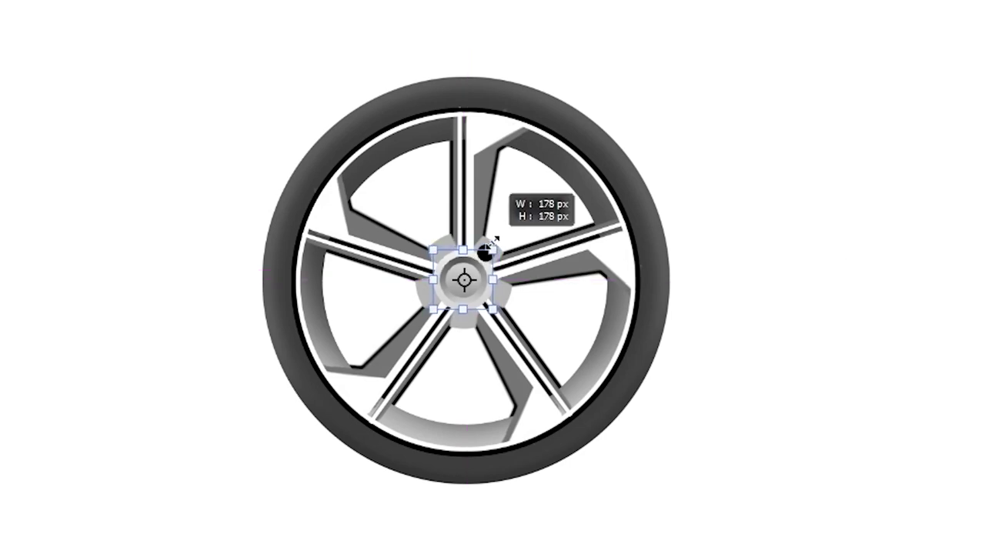
right_click(488, 257)
left_click(512, 265)
Duplicate the lug dot into five evenly spaced lug nuts around the hub.
left_click_drag(486, 253, 445, 252)
left_click_drag(580, 281, 551, 321)
key("Left")
key("Up")
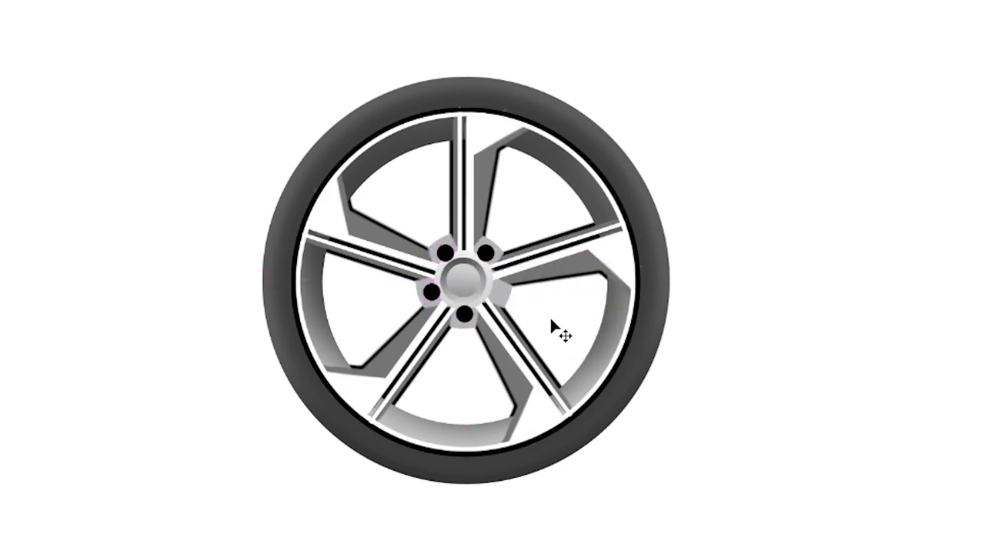
right_click(492, 254)
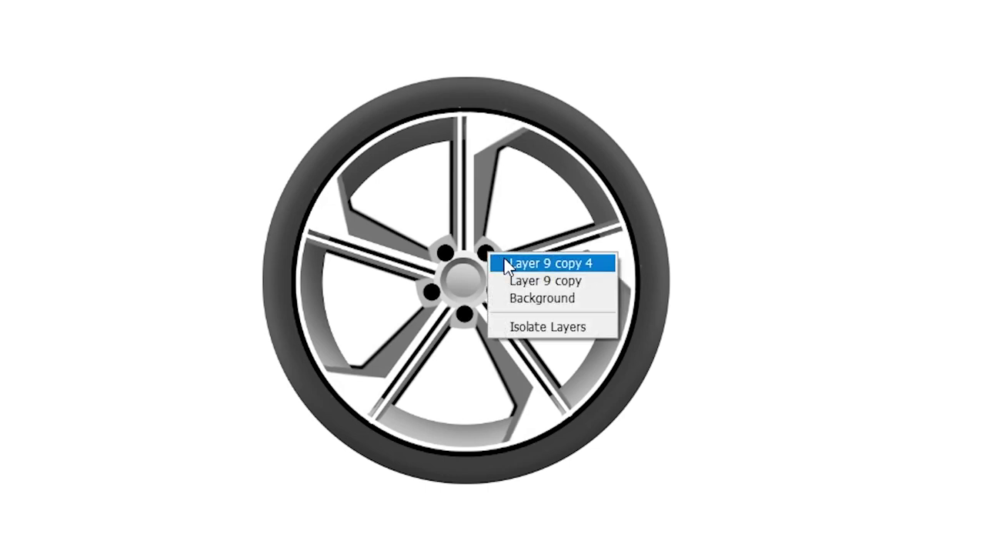
right_click(452, 257)
left_click(501, 266)
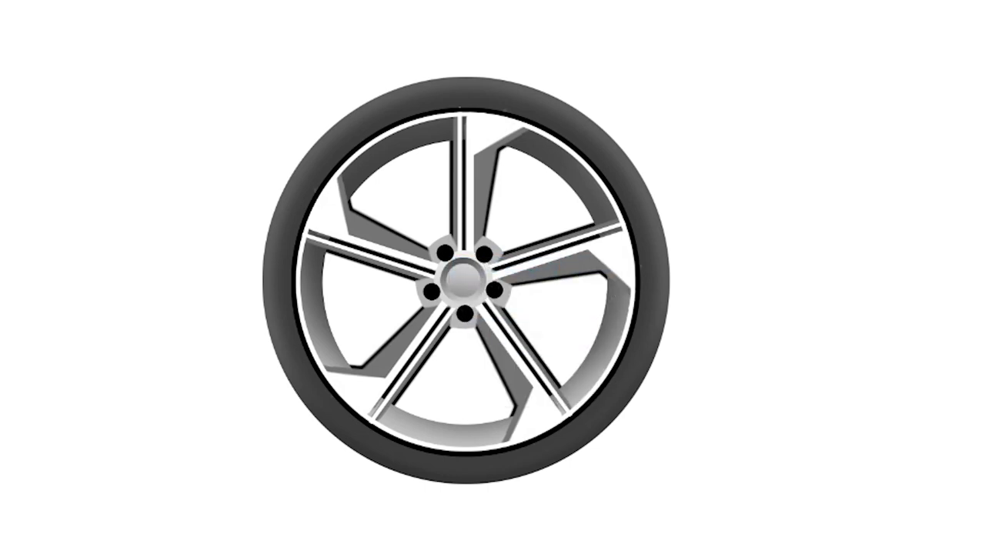
right_click(362, 420)
left_click(389, 428)
Draw a circular selection around the rim, reshape it, then clear it.
left_click_drag(297, 113, 630, 446)
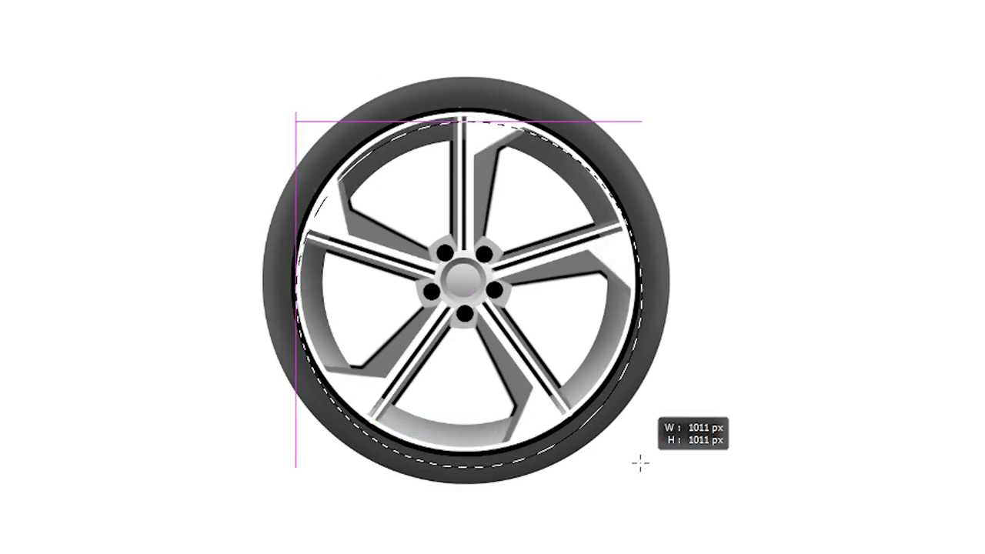
right_click(513, 300)
left_click(581, 509)
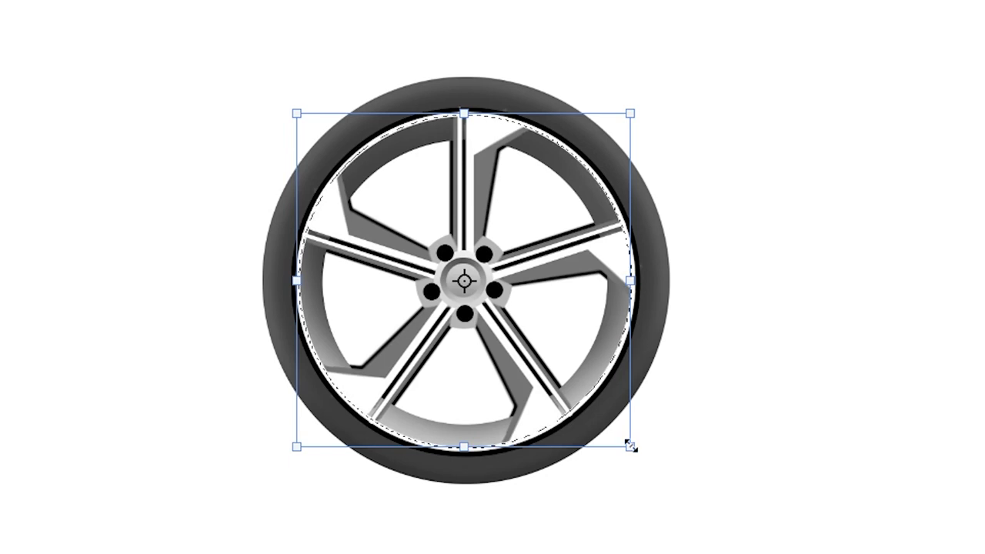
key("Return")
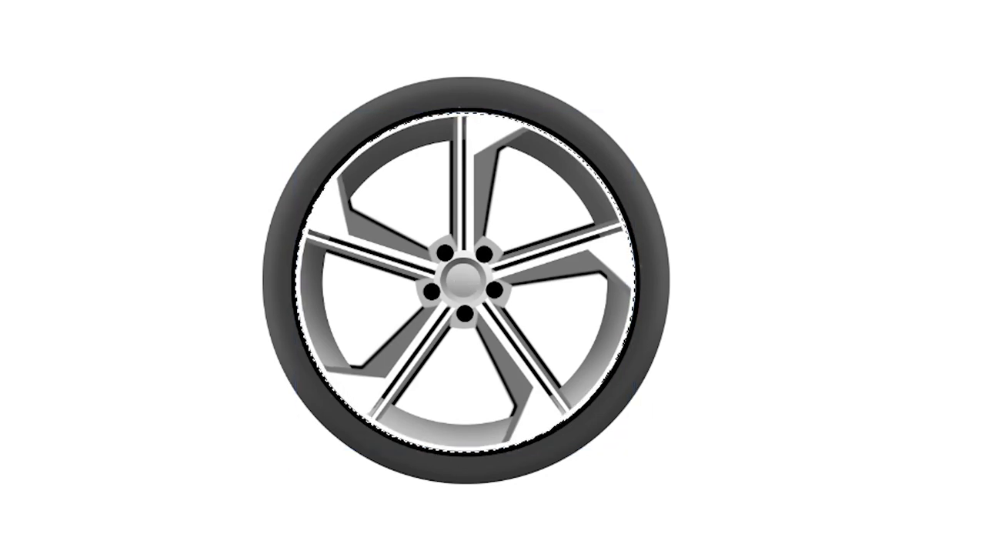
left_click(875, 234)
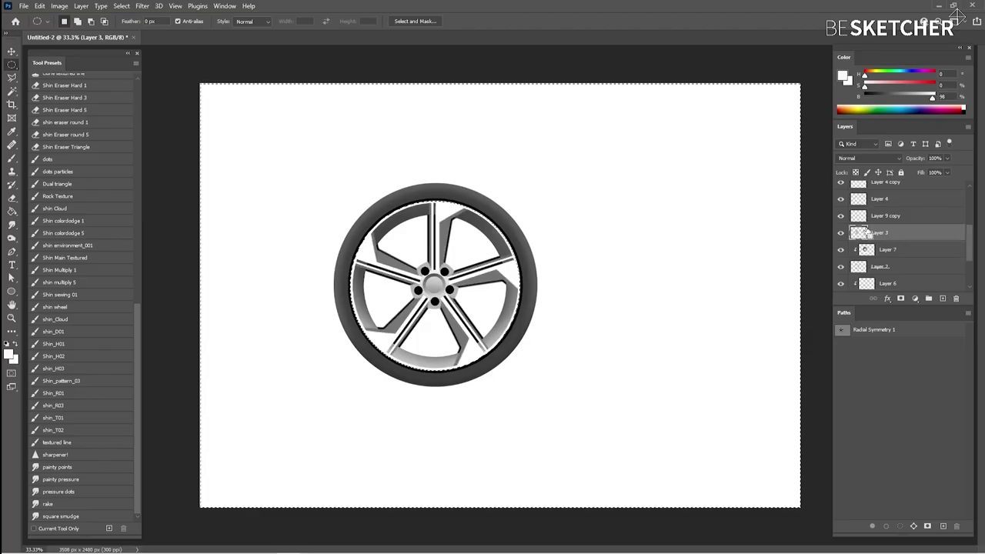
key("ctrl+d")
key("v")
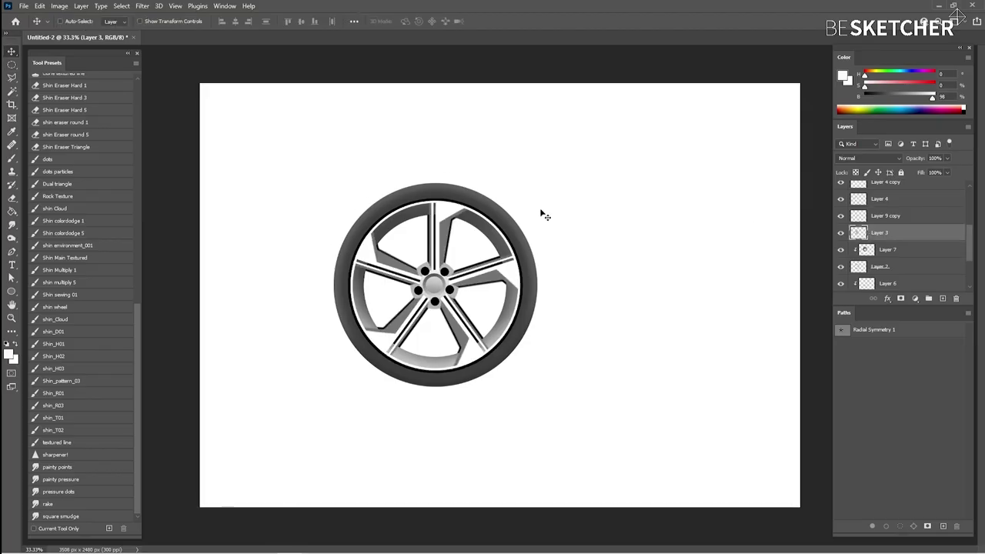
Add a new empty Layer 10 and reset colours to black and white.
key("ctrl+shift+alt+n")
key("ctrl+bracketright")
key("b")
key("d")
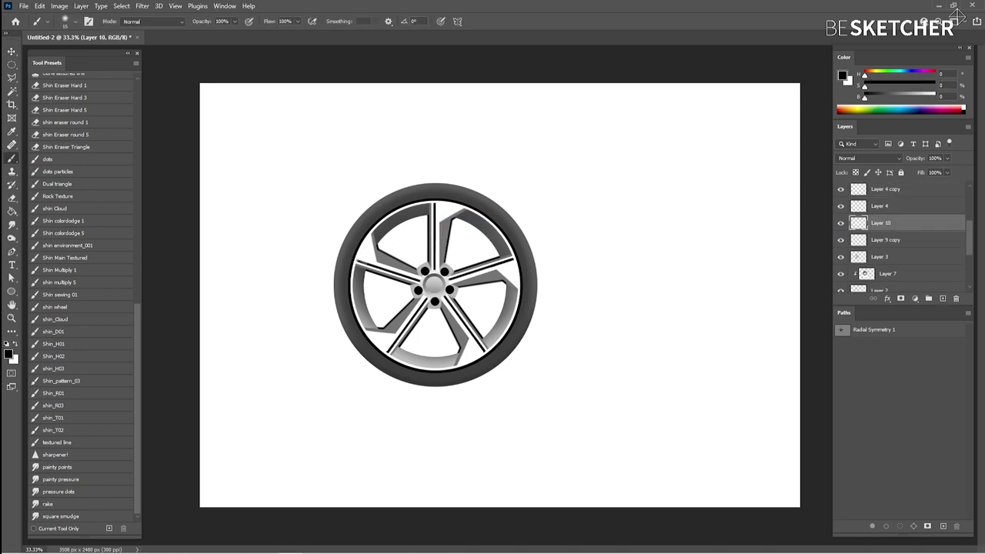
key("v")
Resize the rim on Layer 2 slightly and select all the wheel layers.
right_click(493, 233)
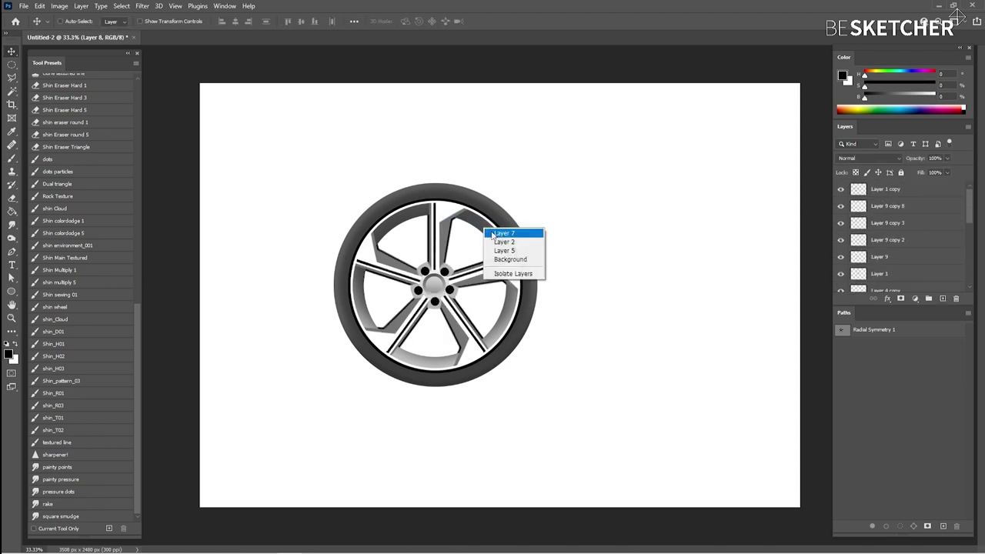
left_click(502, 241)
key("ctrl+t")
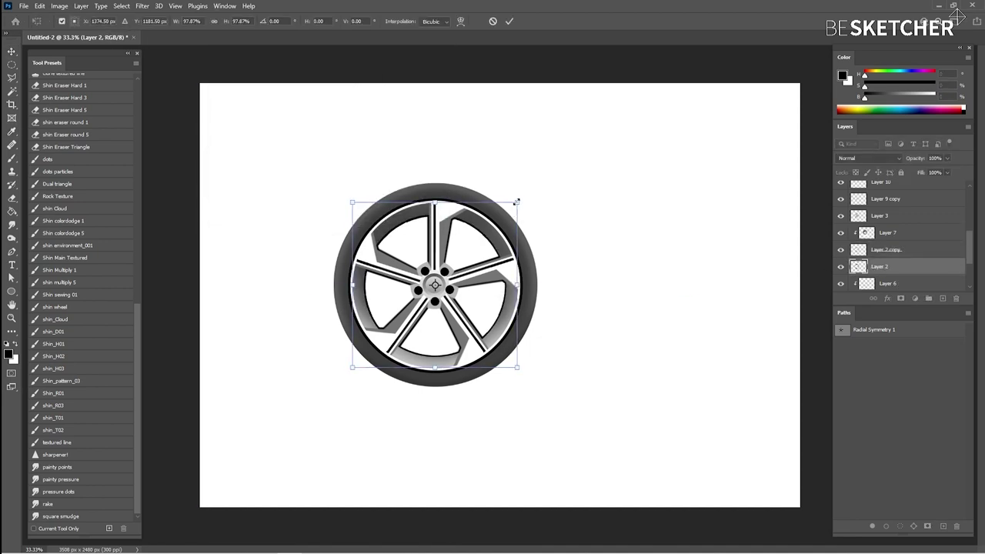
key("Return")
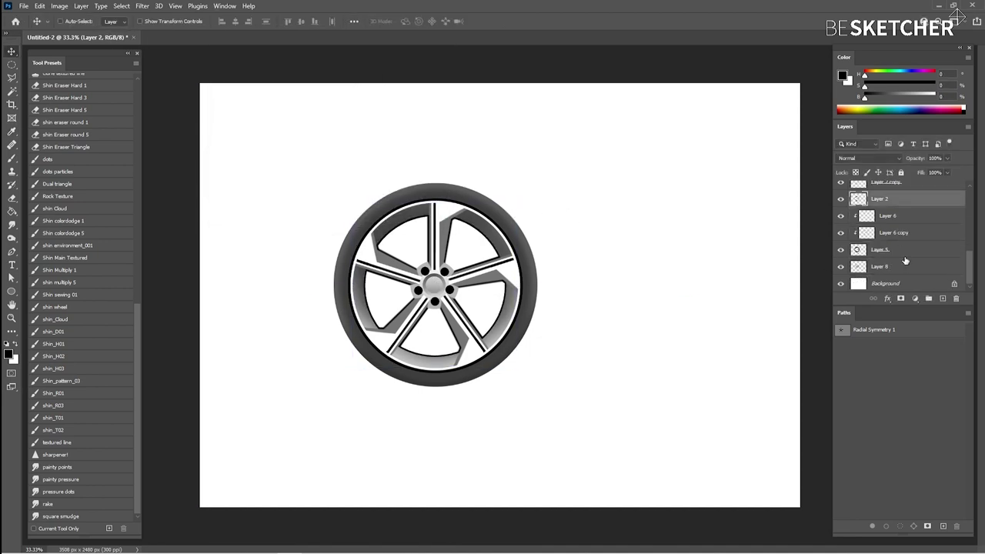
scroll(908, 231, "up", 5)
left_click(889, 192, "shift")
Group the wheel layers into Group 1, scale it down, and move it upper left.
key("ctrl+g")
key("ctrl+t")
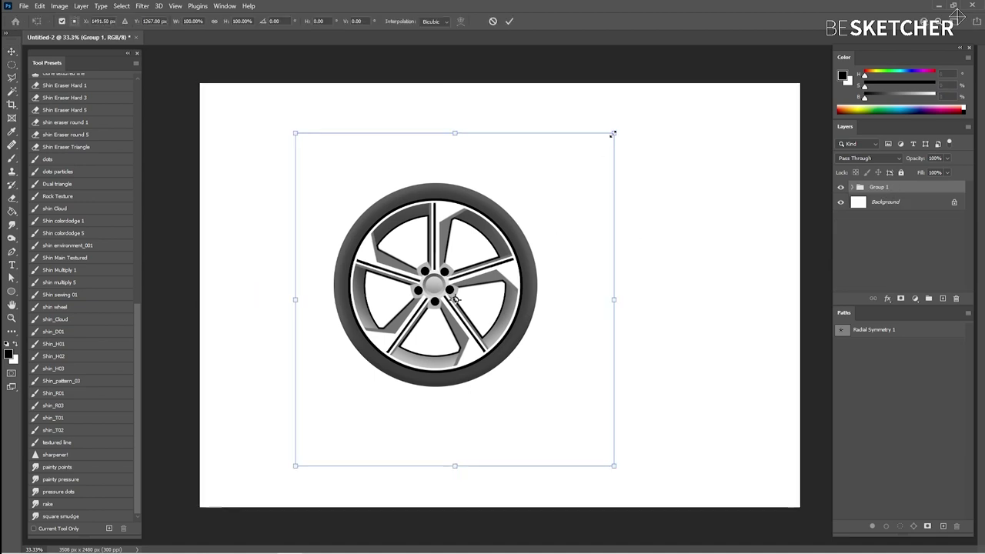
left_click_drag(611, 131, 528, 226)
key("Return")
mouse_move(427, 423)
left_mouse_down()
mouse_move(350, 198)
mouse_move(400, 354)
left_mouse_up()
Duplicate and merge the wheel into Layer 11, then fill a dark grey circle inside its rim.
key("ctrl+j")
key("ctrl+plus")
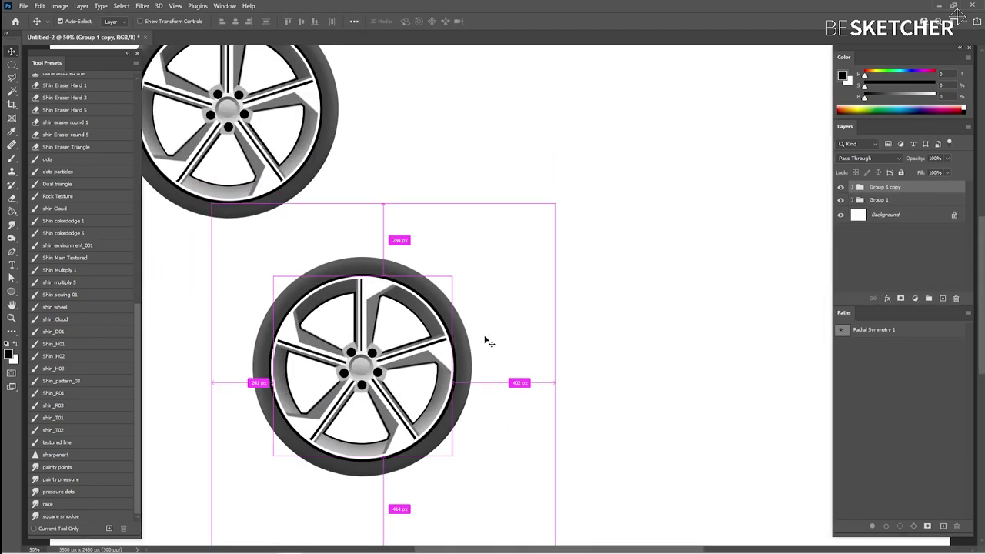
left_click(943, 298)
key("m")
left_click_drag(271, 275, 453, 456)
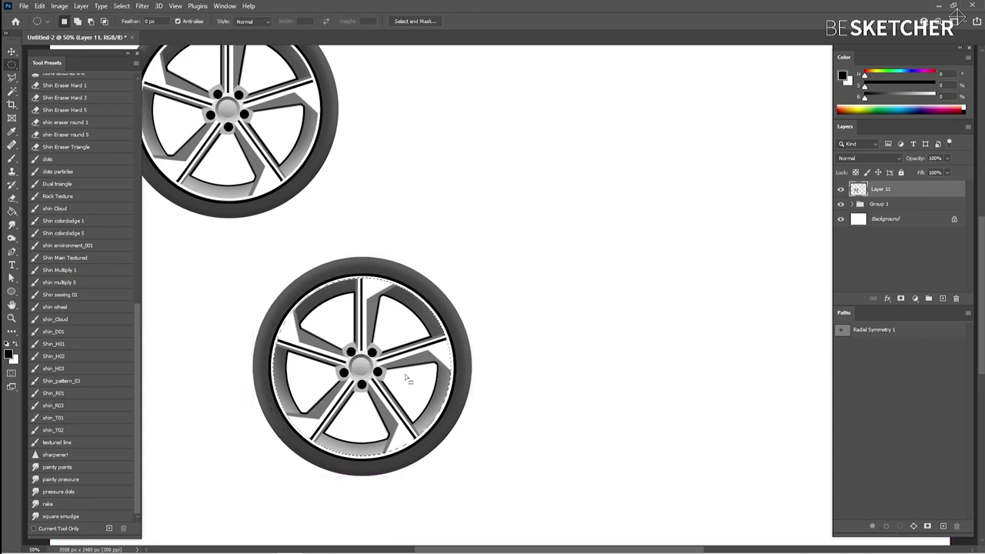
key("Return")
key("ctrl+shift+alt+n")
key("alt+BackSpace")
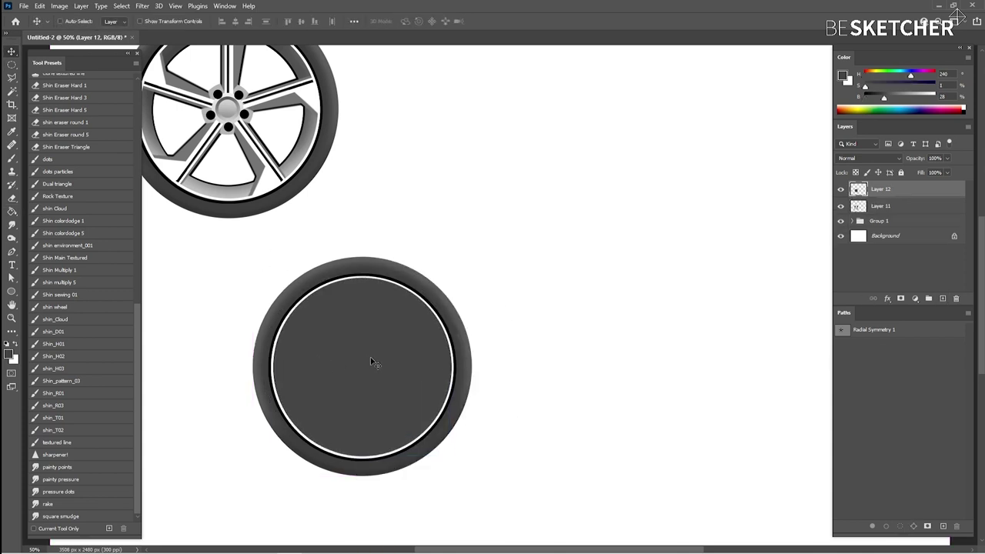
Shrink the selection and delete the dark fill and spokes, leaving only tyre and rim.
key("m")
right_click(310, 308)
left_click(351, 418)
key("Return")
key("Delete")
left_click(878, 206)
key("Delete")
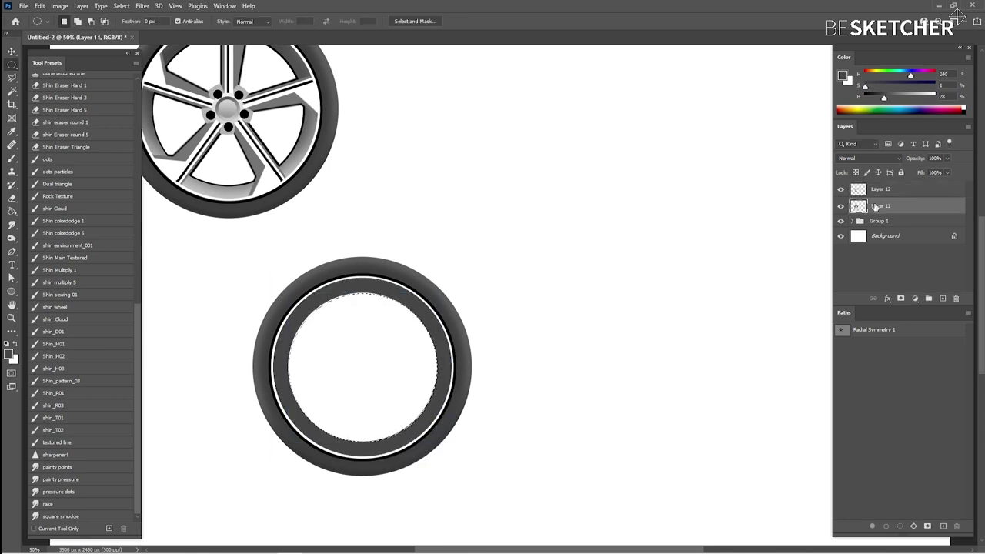
key("v")
left_click(873, 330)
Fit the 5-segment radial symmetry guide to the lower wheel's rim on a new layer.
left_click_drag(439, 253, 418, 346)
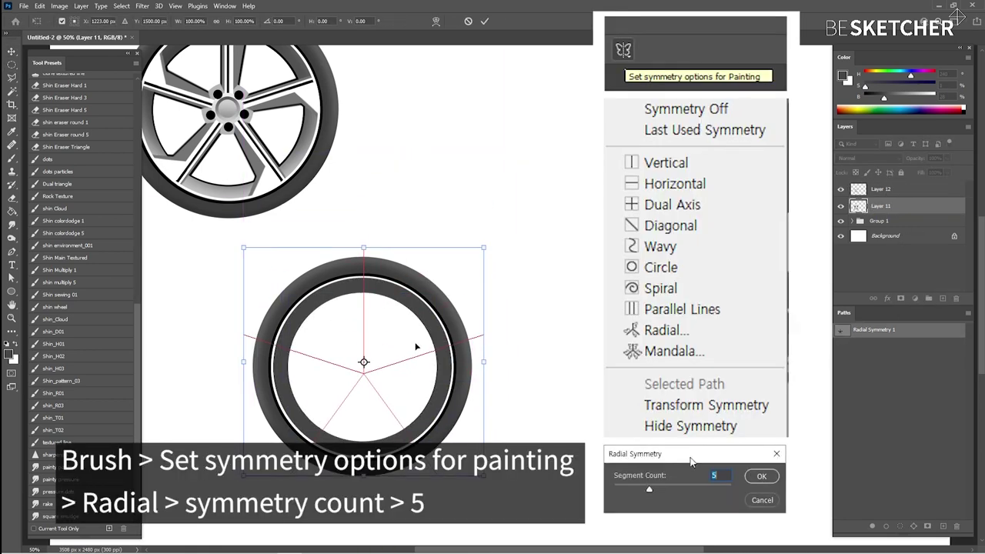
left_click_drag(473, 315, 441, 264)
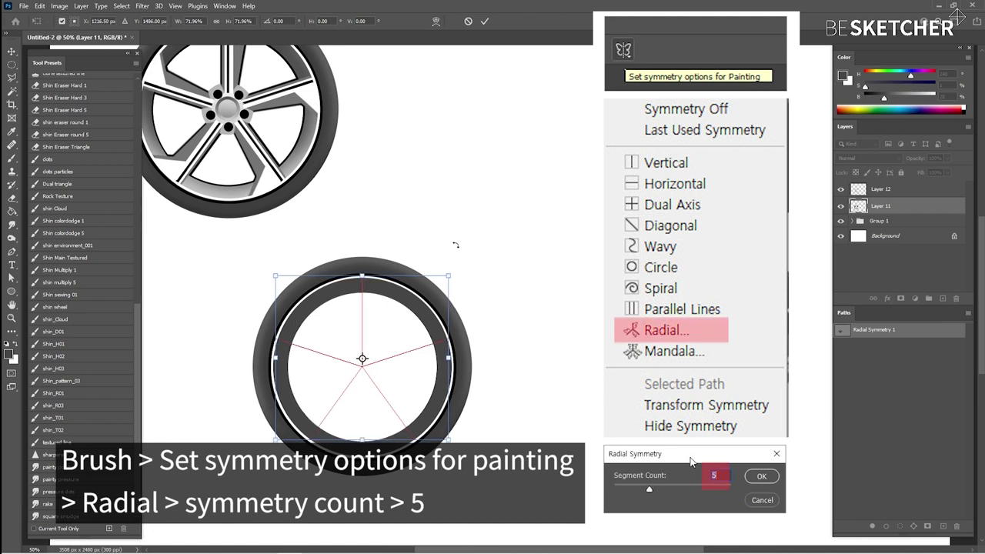
key("Return")
left_click(942, 298)
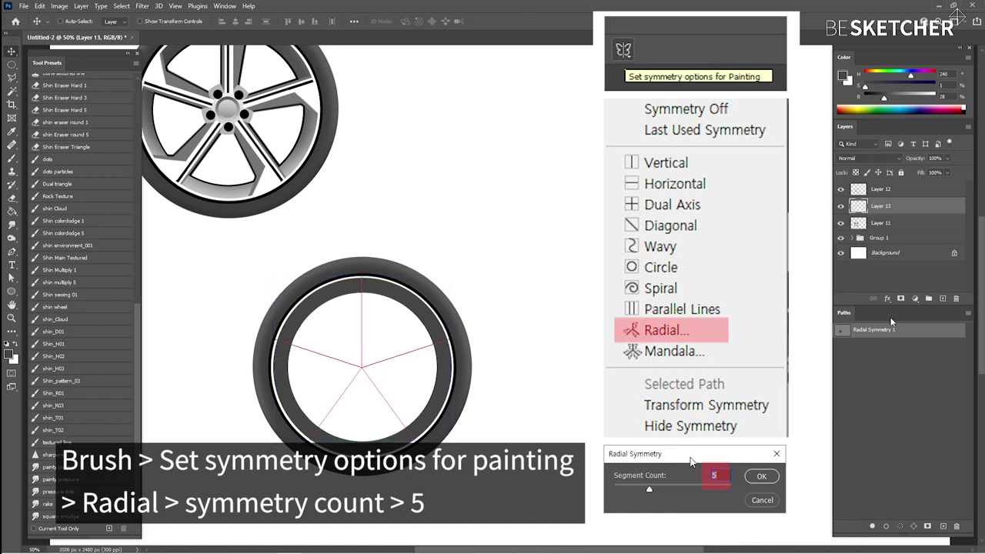
right_click(859, 329)
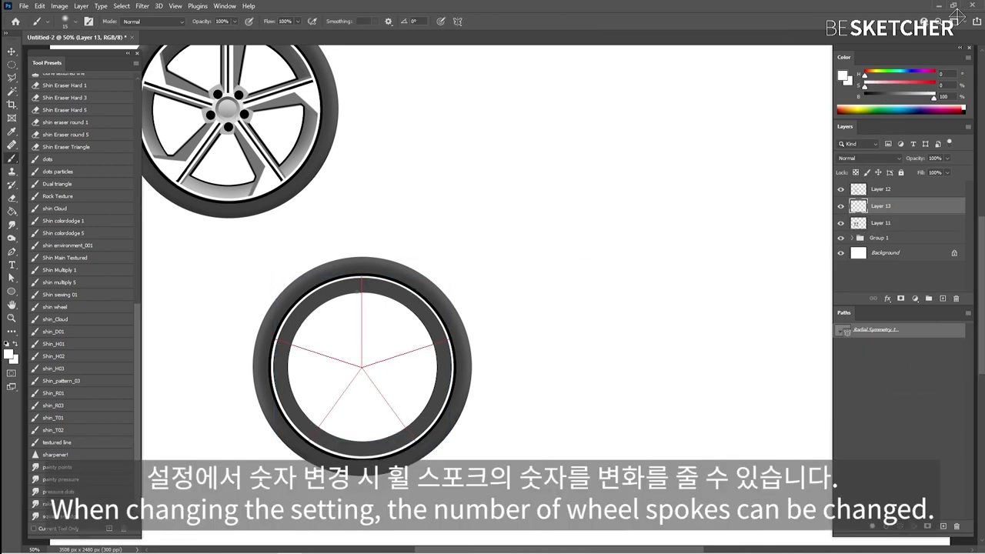
Paint five symmetric grey spokes with darker centre lines and white highlights.
mouse_move(348, 293)
left_mouse_down()
mouse_move(353, 347)
mouse_move(354, 331)
left_mouse_up()
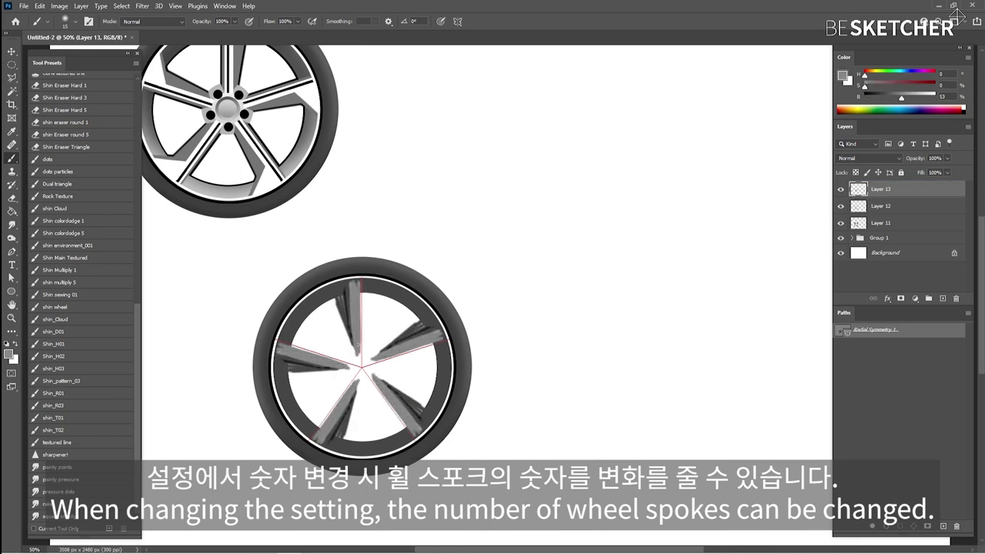
mouse_move(357, 283)
left_mouse_down()
mouse_move(361, 366)
mouse_move(358, 285)
mouse_move(348, 338)
left_mouse_up()
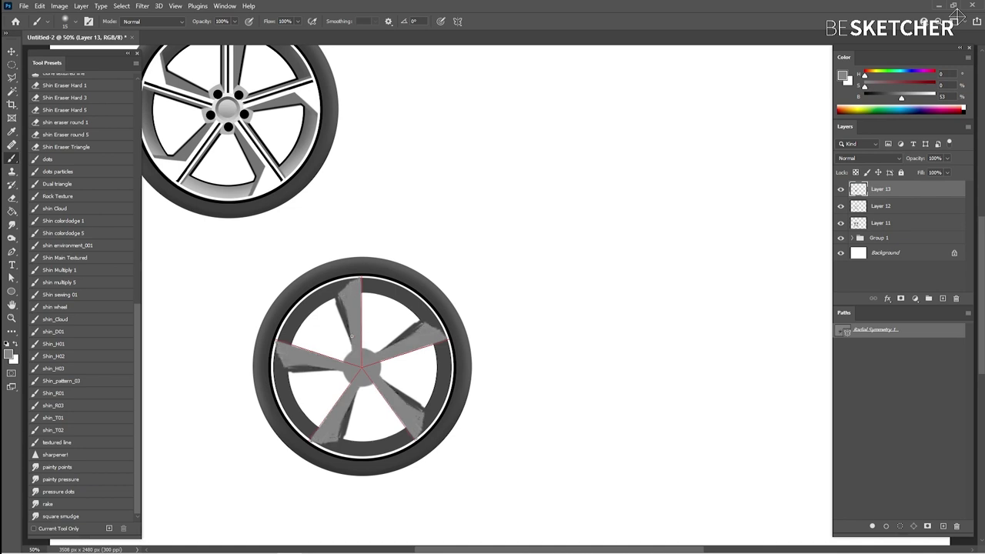
mouse_move(345, 300)
left_mouse_down()
mouse_move(353, 351)
mouse_move(352, 291)
mouse_move(353, 350)
mouse_move(343, 301)
mouse_move(358, 299)
mouse_move(343, 339)
left_mouse_up()
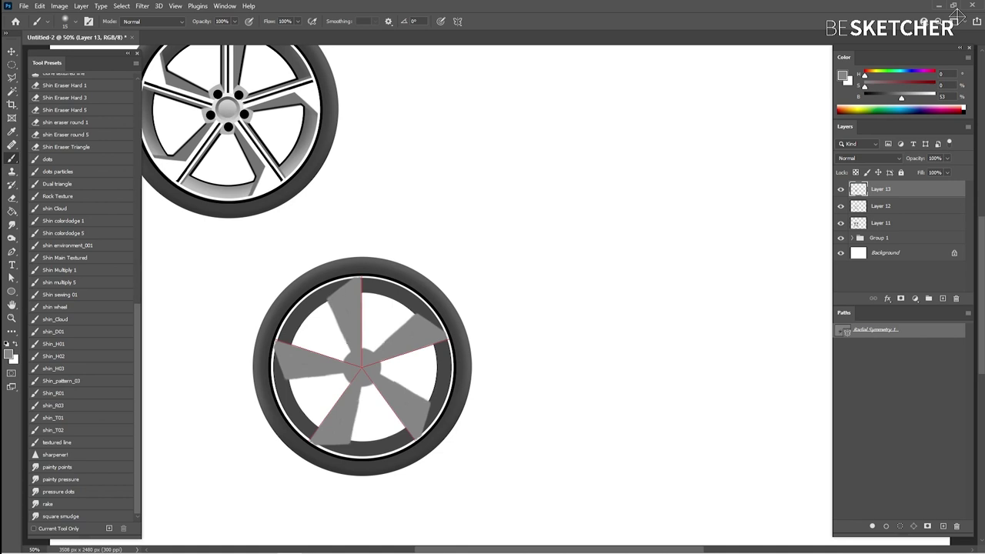
left_click_drag(365, 285, 362, 360)
key("x")
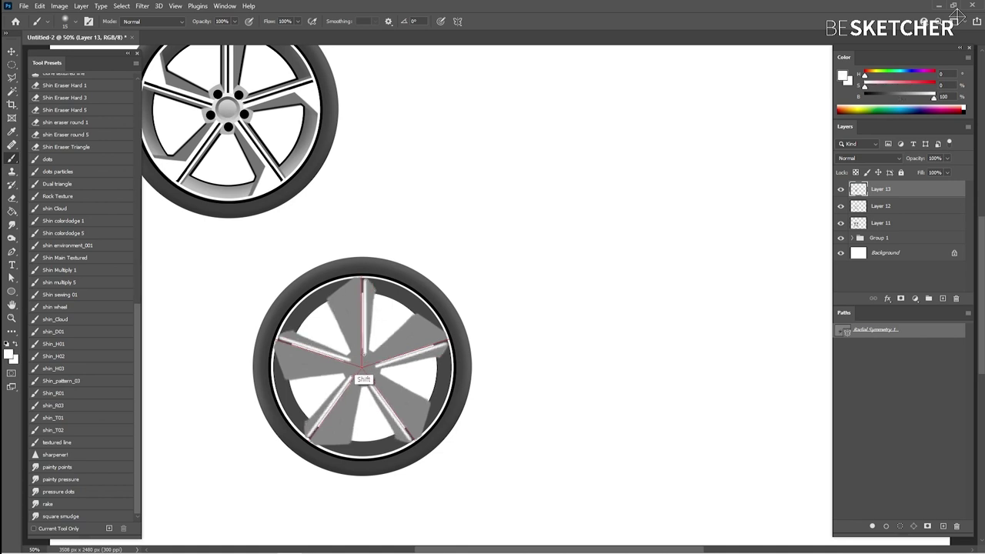
left_click_drag(359, 285, 362, 367)
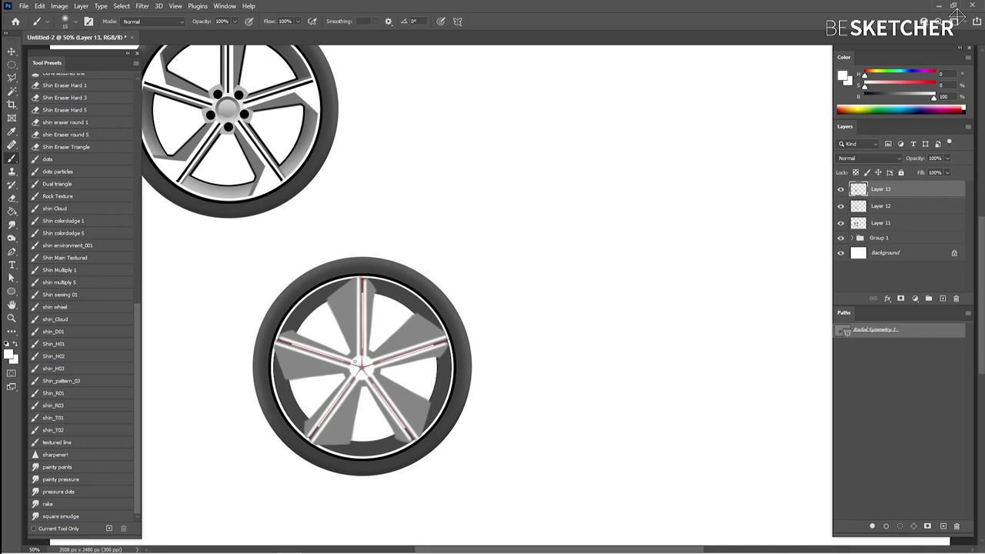
key("shift")
key("x")
key("e")
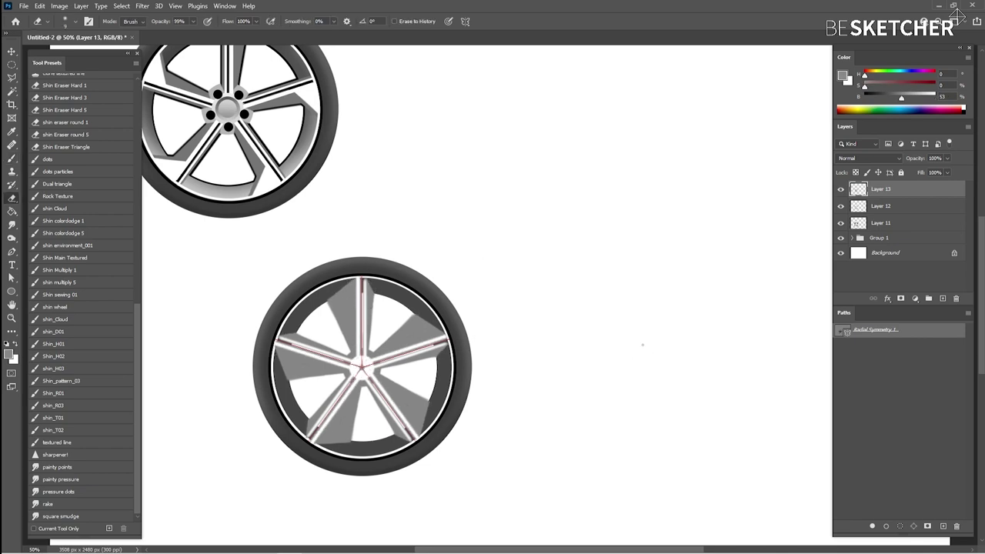
Duplicate the lower wheel's three layers and place the copy to its right.
left_click(885, 223, "shift")
key("v")
left_click_drag(390, 377, 642, 377)
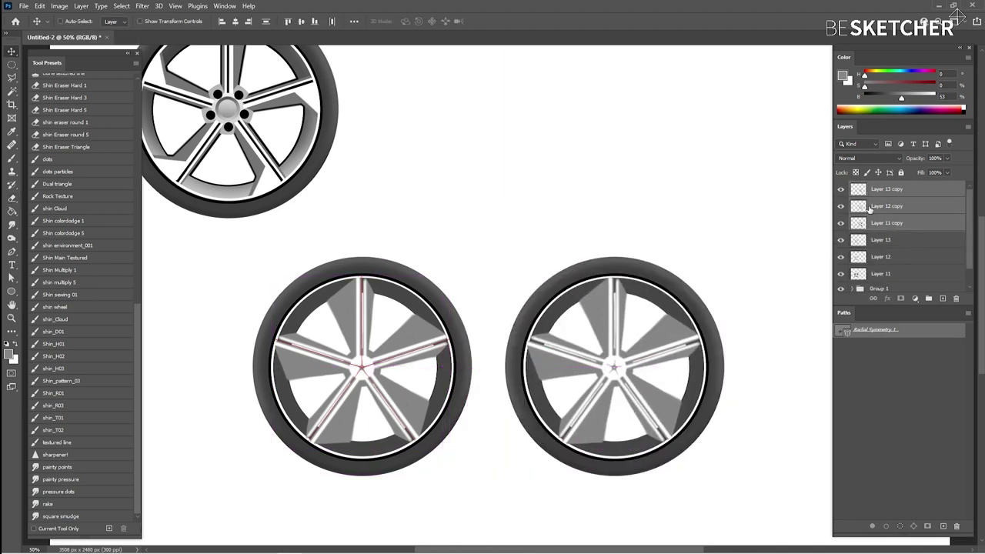
Darken the right wheel's copied spoke layer with a Levels adjustment.
left_click(885, 190)
key("ctrl+u")
key("Escape")
key("ctrl+l")
left_click_drag(19, 422, 48, 427)
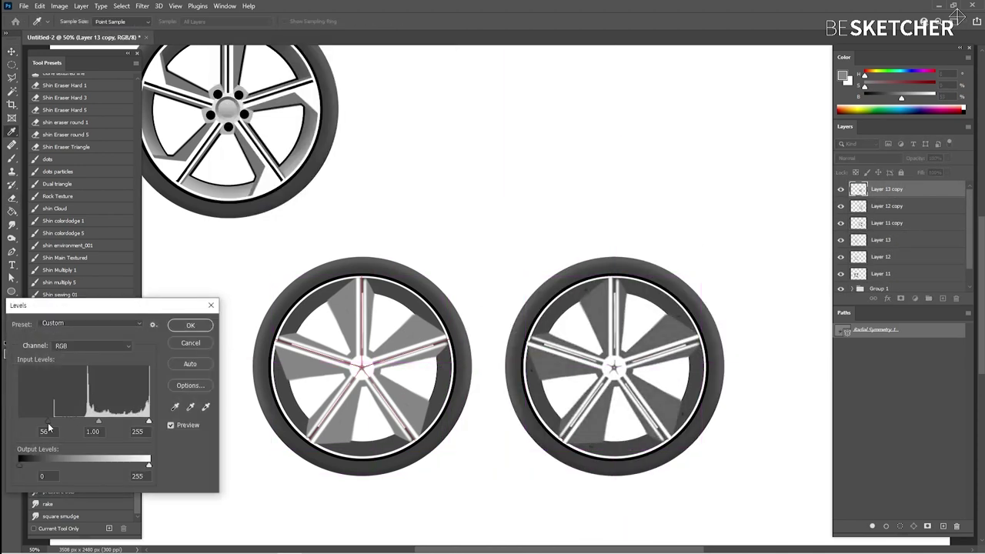
key("Return")
On Layer 13, erase the left wheel's grey spokes and paint five black curved spokes.
left_click(881, 241)
key("b")
key("l")
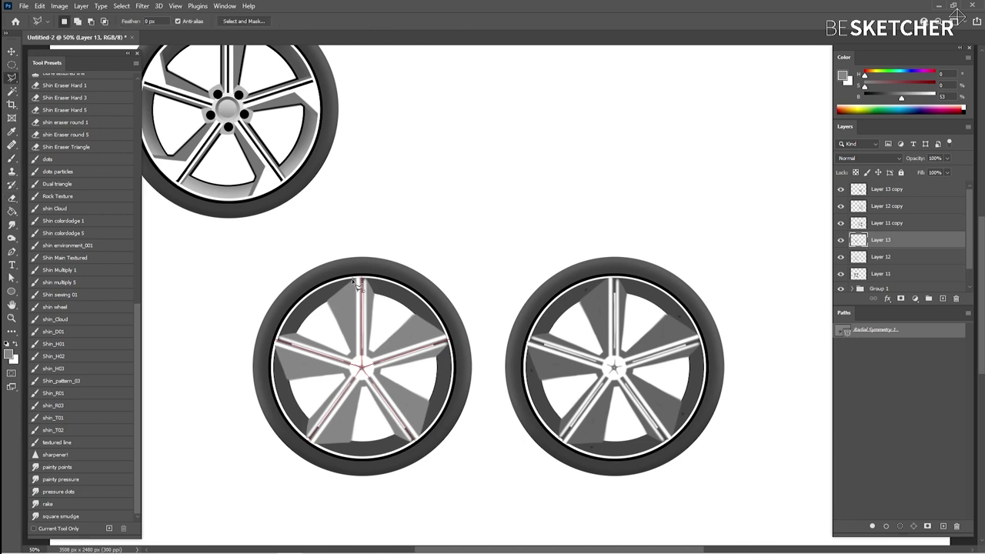
key("e")
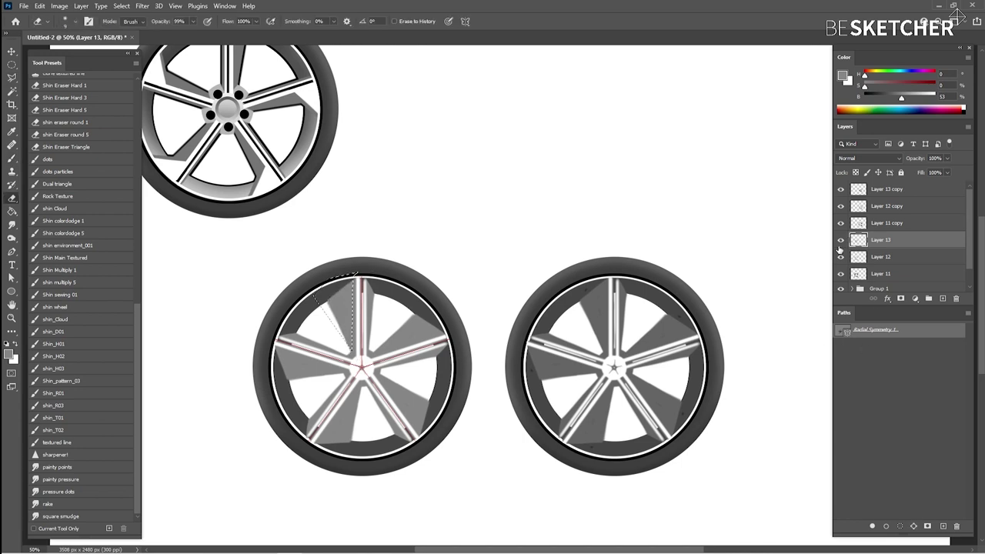
key("b")
key("d")
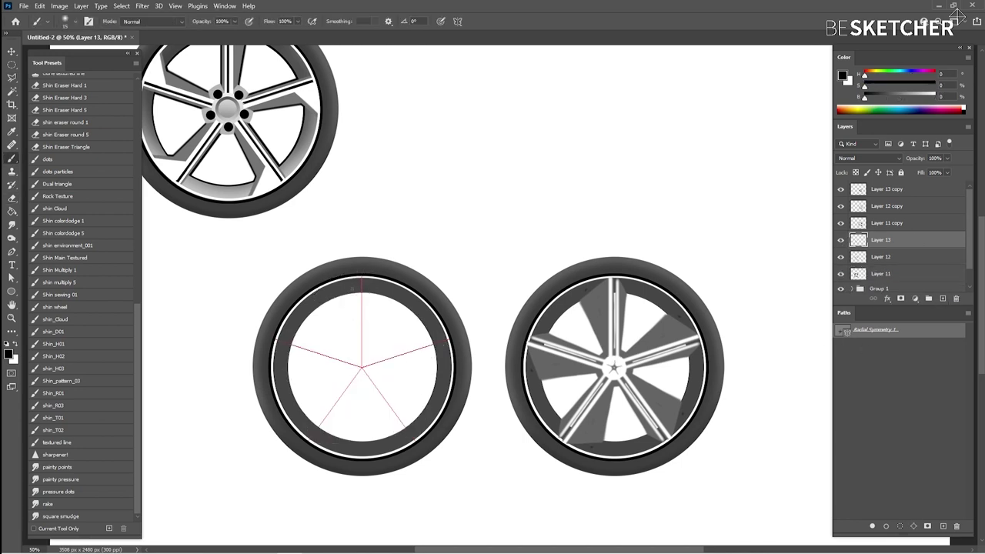
mouse_move(357, 281)
left_mouse_down()
mouse_move(360, 359)
mouse_move(352, 286)
mouse_move(356, 339)
mouse_move(366, 285)
mouse_move(359, 344)
mouse_move(349, 342)
mouse_move(358, 354)
mouse_move(369, 270)
left_mouse_up()
key("ctrl+z")
Paint thin white highlight lines along the new spokes.
key("e")
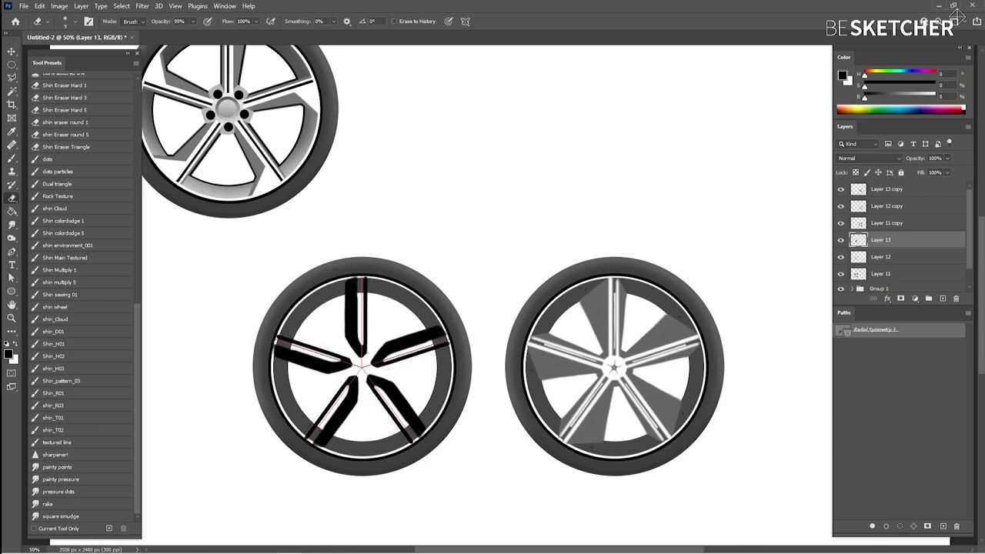
key("b")
key("x")
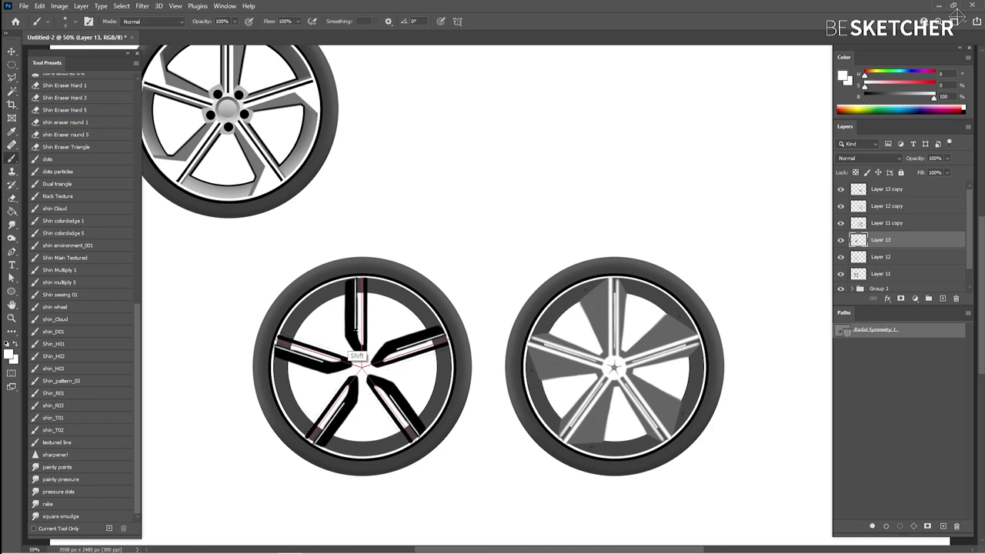
left_click_drag(356, 284, 356, 331)
left_click_drag(357, 283, 359, 317)
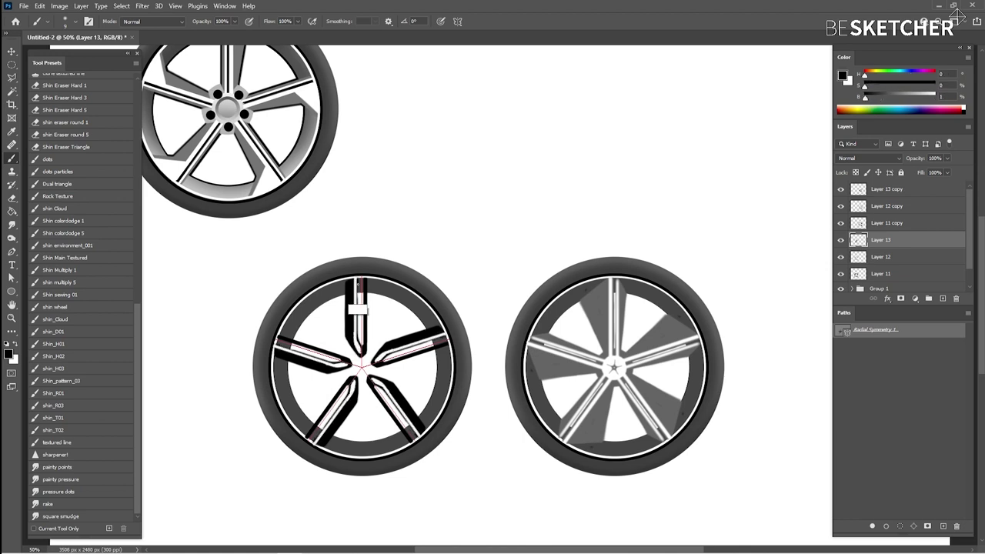
key("ctrl+z")
left_click_drag(359, 281, 362, 317)
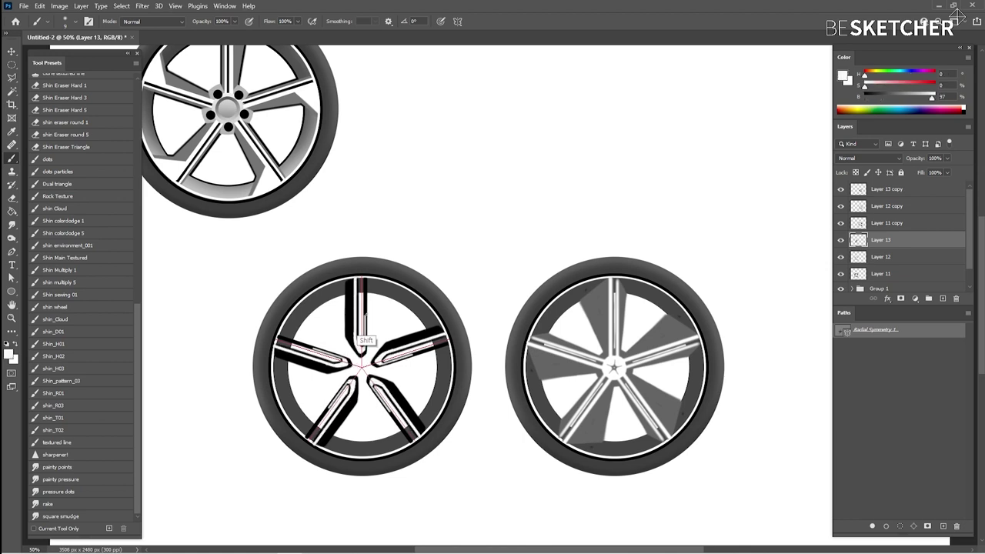
Add dark spoke edges and a white highlight along the top spoke.
mouse_move(359, 282)
left_mouse_down()
mouse_move(365, 317)
mouse_move(357, 294)
mouse_move(358, 317)
mouse_move(351, 316)
left_mouse_up()
key("x")
key("x")
key("x")
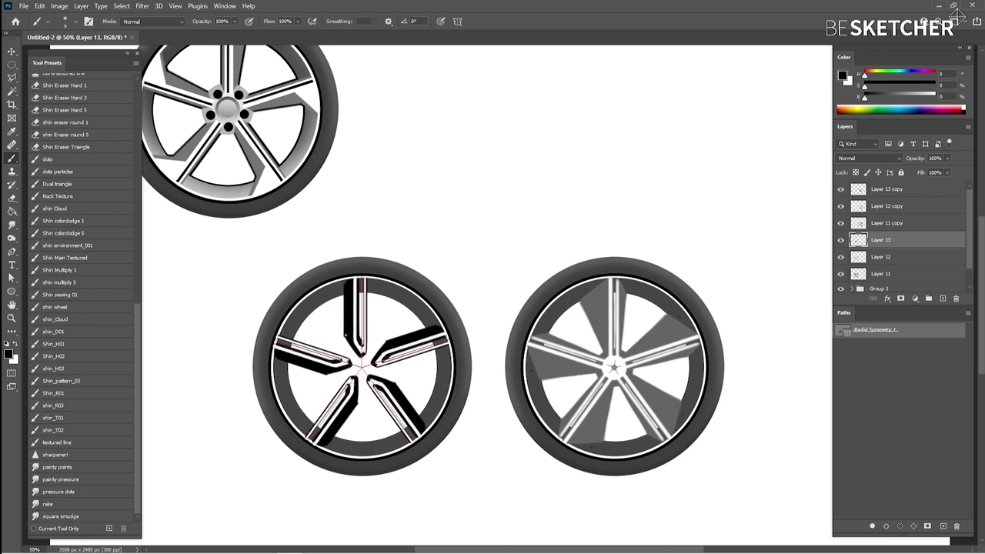
left_click_drag(361, 348, 360, 285)
key("x")
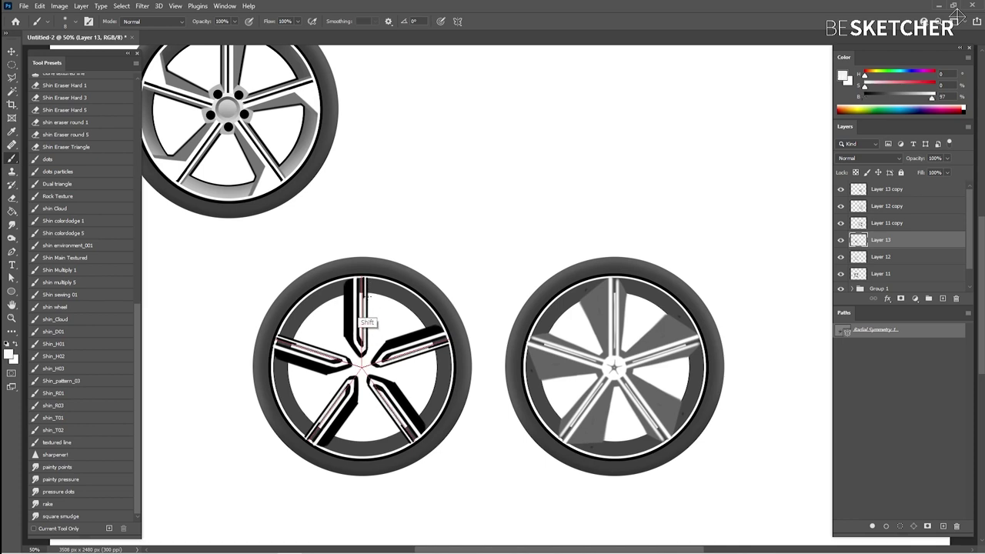
left_click_drag(362, 319, 361, 300)
key("x")
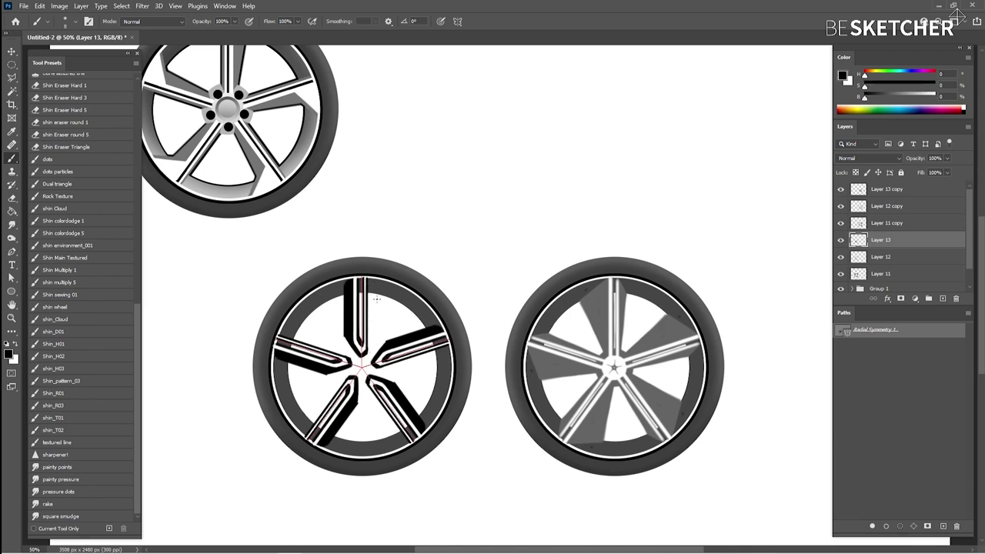
key("e")
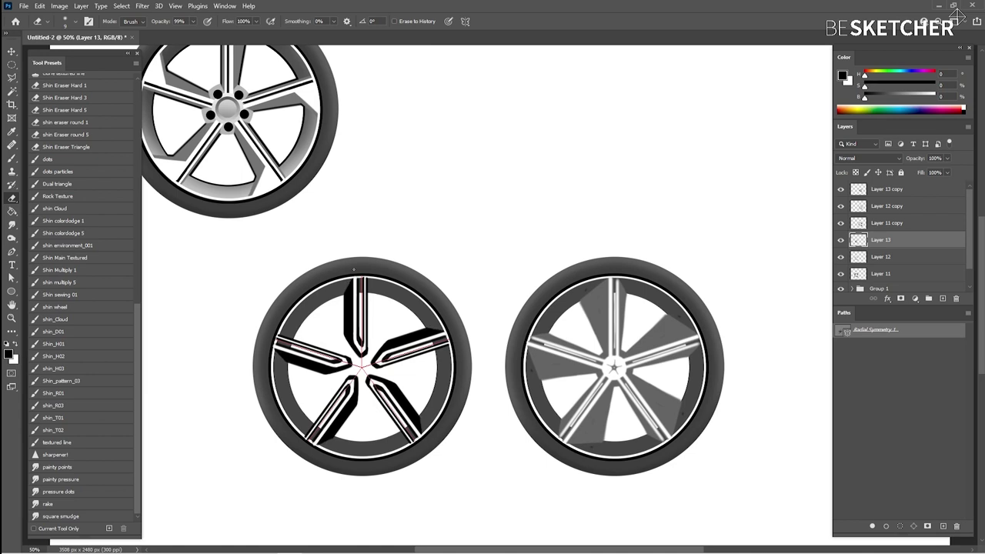
Turn off the symmetry path and fill an elliptical hub at the wheel centre black.
right_click(870, 330)
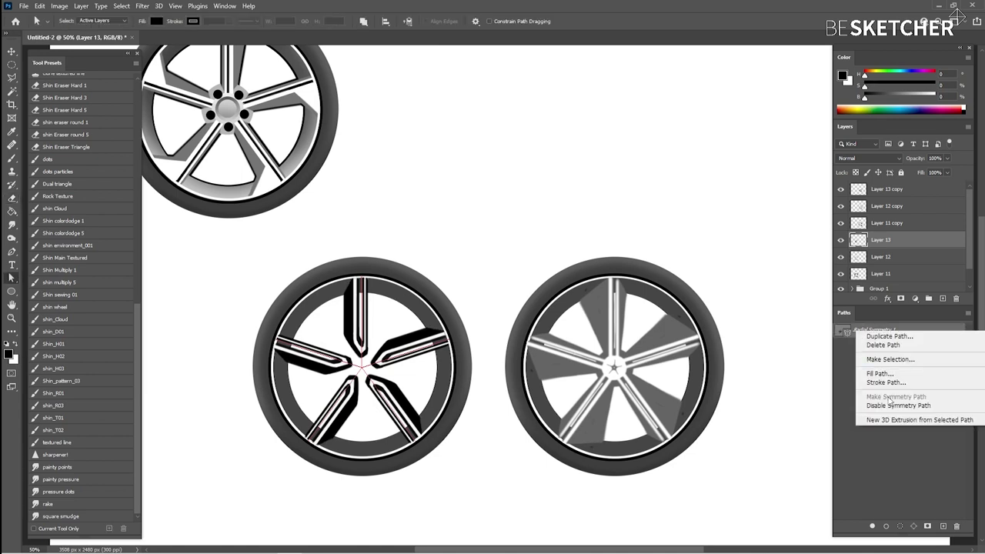
left_click(872, 449)
key("ctrl+minus")
key("m")
mouse_move(385, 323)
left_mouse_down()
mouse_move(419, 357)
mouse_move(434, 351)
left_mouse_up()
key("alt+BackSpace")
key("ctrl+shift+j")
Group the right wheel's layers and move the wheel up into the top row.
key("v")
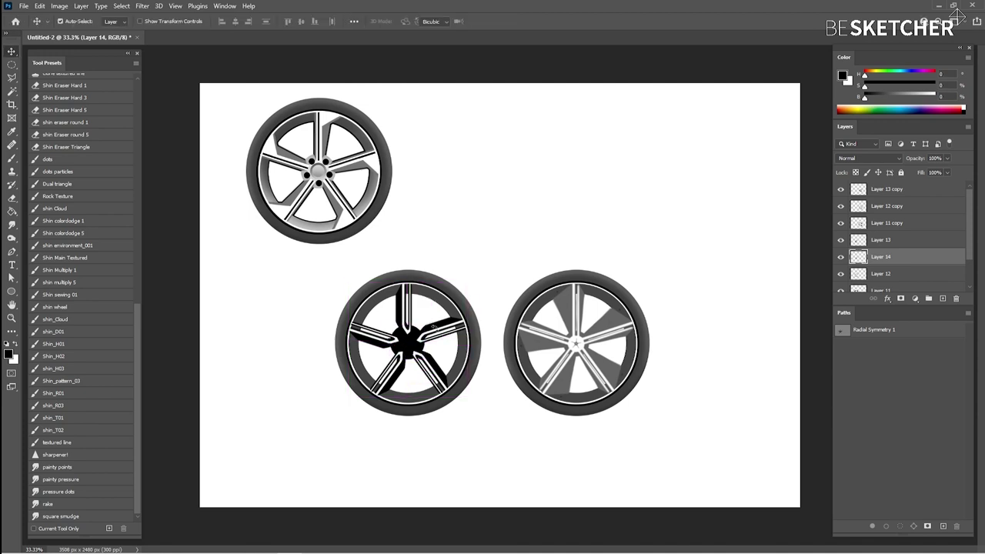
left_click(879, 189)
left_click(878, 222, "shift")
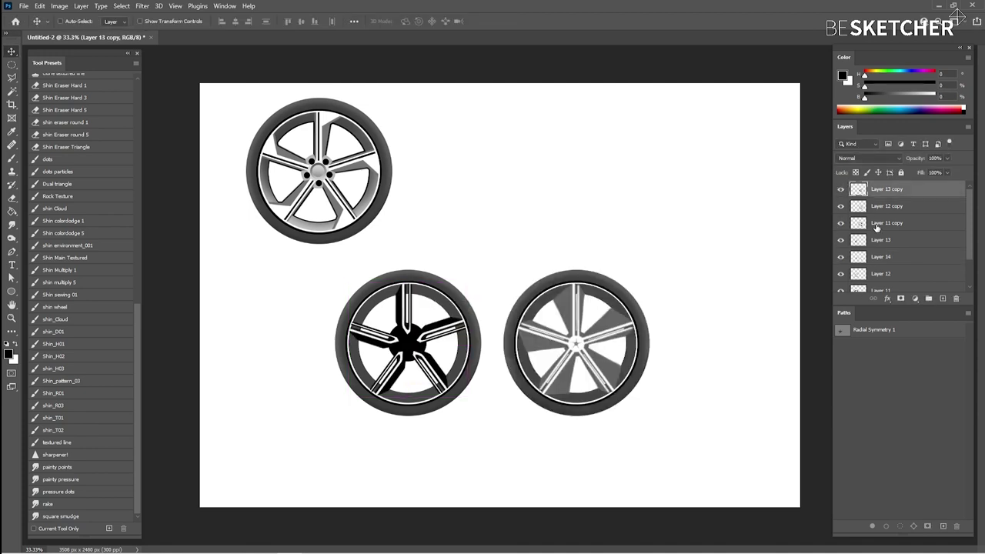
key("ctrl+g")
left_click_drag(577, 343, 487, 175)
Group the black-hub wheel, place it top right, space the middle wheel evenly, and add a new layer.
left_click(915, 219)
left_click(879, 253, "shift")
key("ctrl+g")
left_click_drag(480, 330, 743, 158)
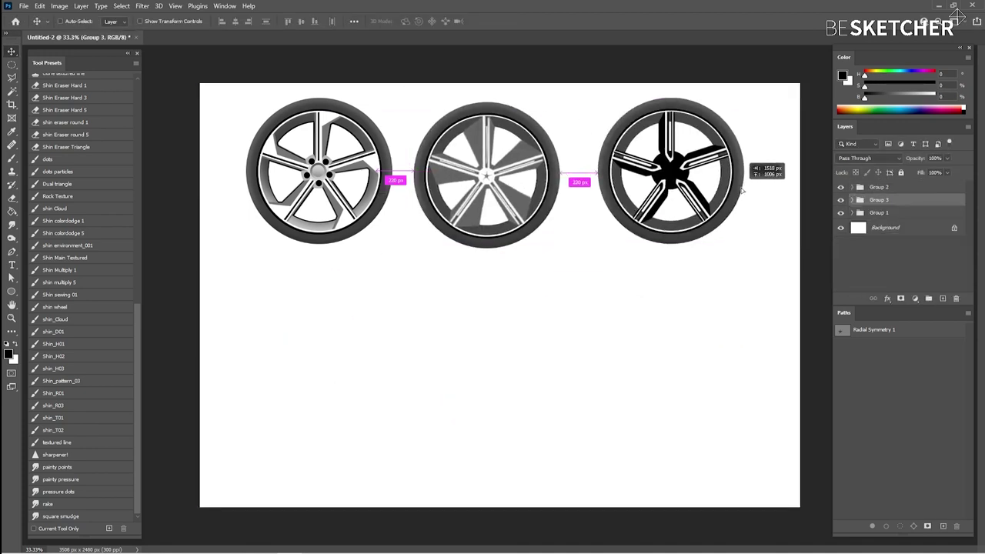
right_click(504, 167)
left_click(531, 173)
left_click_drag(533, 184, 539, 178)
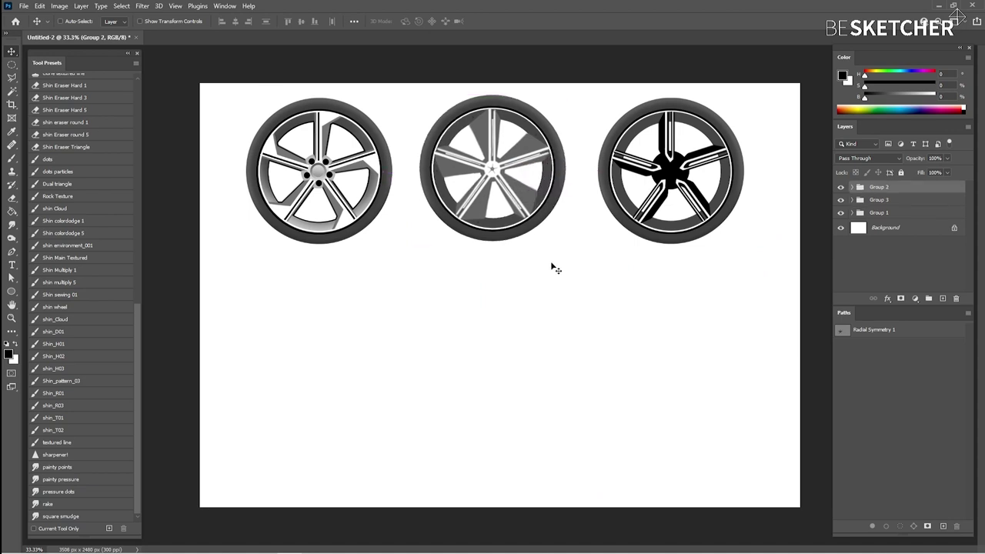
left_click(943, 300)
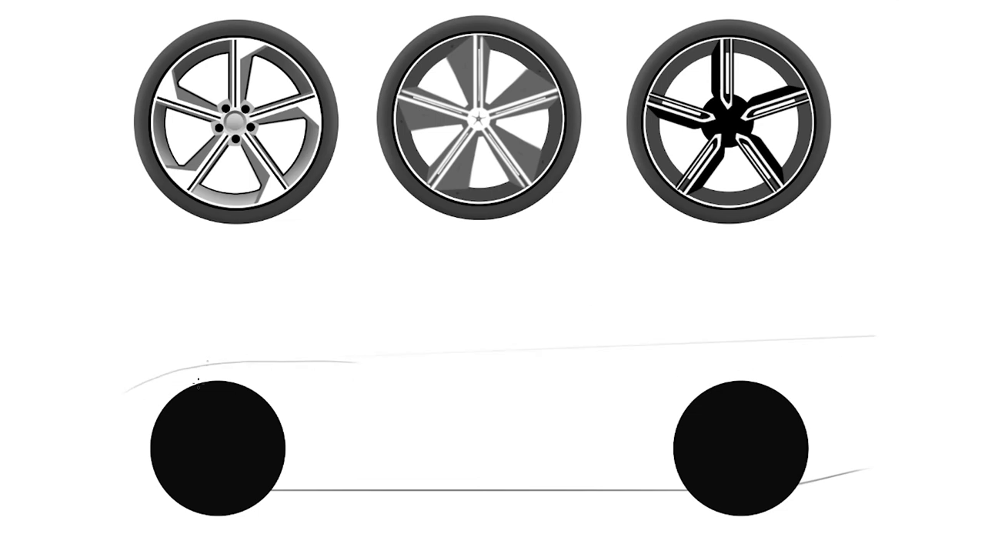
Sketch the hood, rear end, roofline, belt line and side-window line of the sedan.
left_click_drag(93, 441, 297, 360)
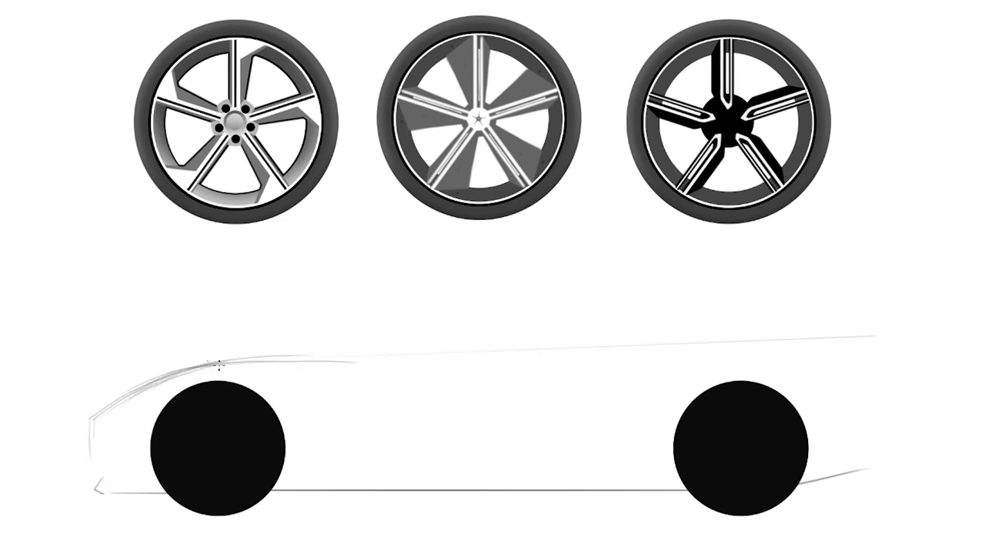
left_click_drag(884, 340, 891, 365)
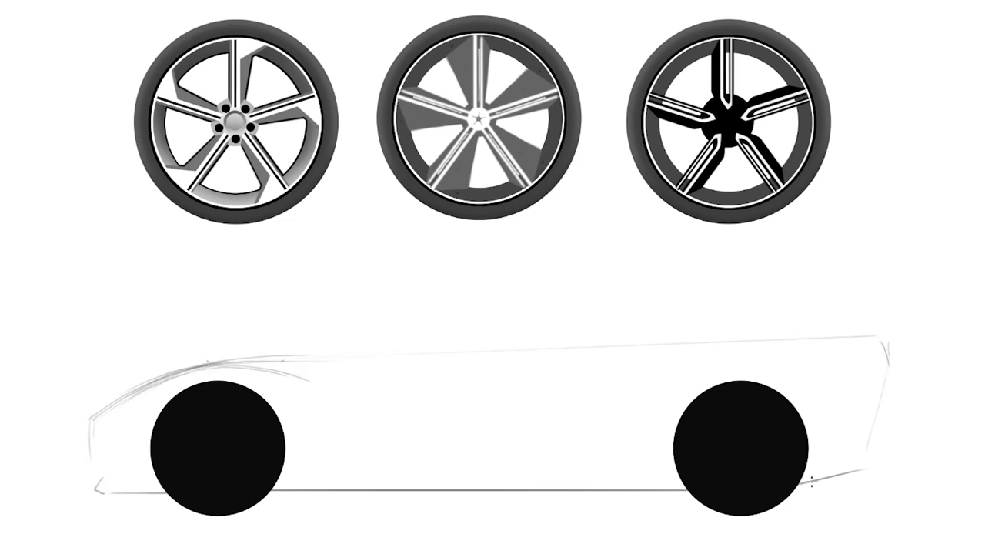
left_click_drag(812, 481, 868, 468)
left_click_drag(882, 414, 871, 402)
left_click_drag(643, 366, 885, 350)
left_click_drag(830, 334, 884, 352)
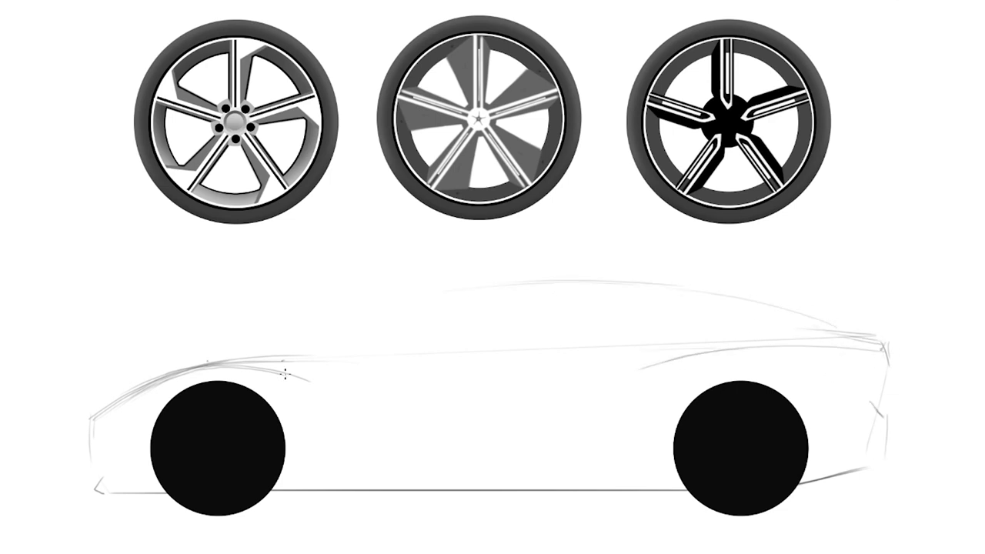
left_click_drag(331, 348, 701, 285)
left_click_drag(584, 283, 847, 324)
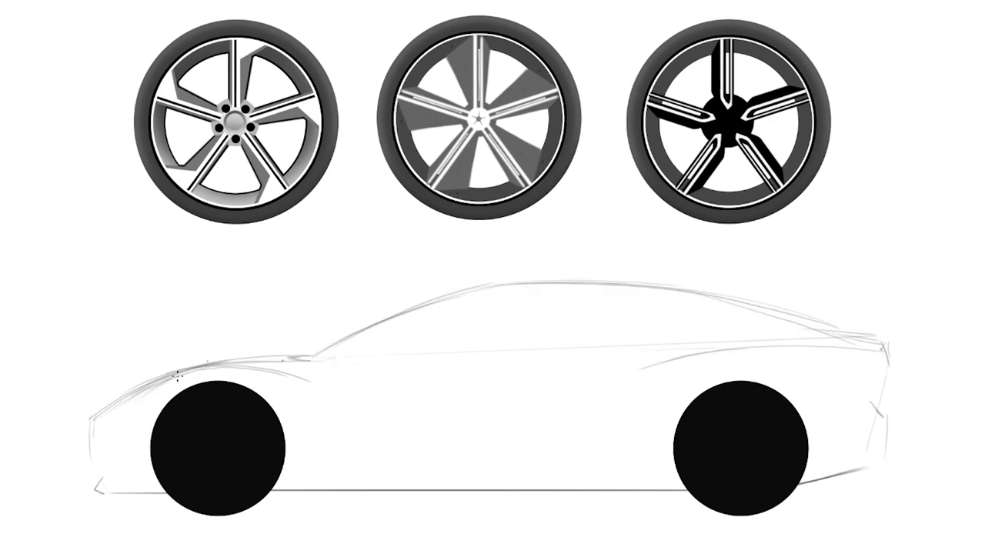
mouse_move(760, 344)
left_mouse_down()
mouse_move(326, 359)
mouse_move(611, 282)
mouse_move(882, 339)
left_mouse_up()
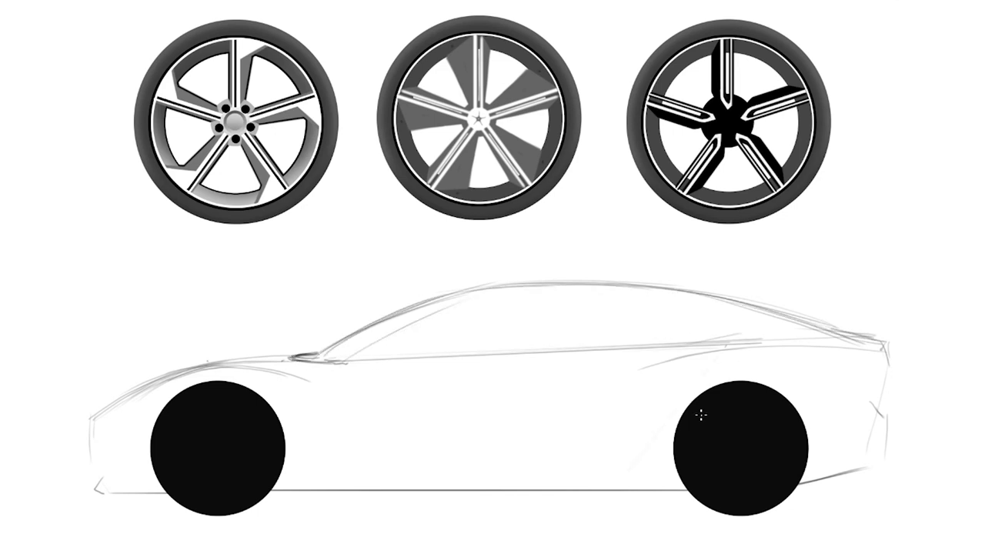
mouse_move(447, 300)
left_mouse_down()
mouse_move(503, 294)
mouse_move(753, 332)
left_mouse_up()
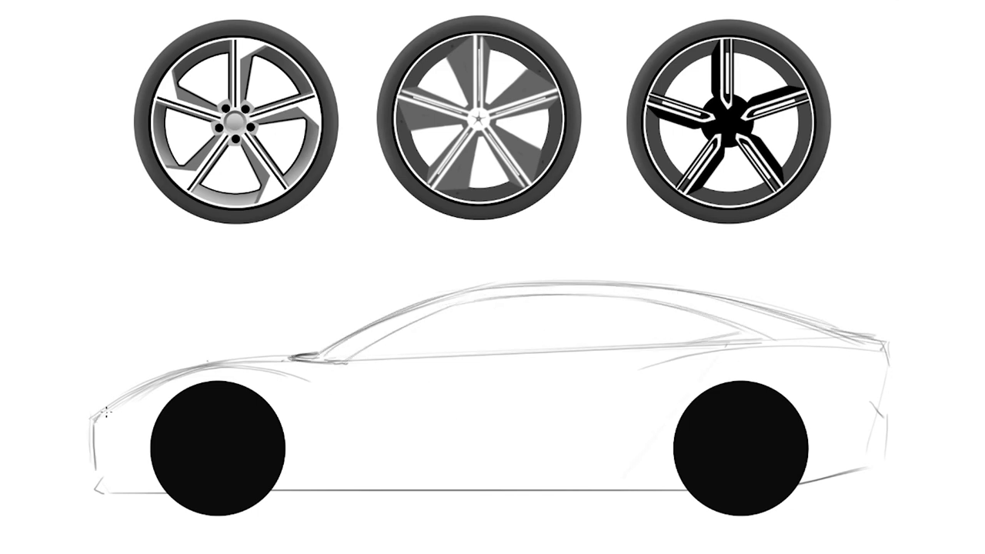
Add the front bumper, sill, rear shoulder, bumper edges, second pillar and rocker lines.
left_click_drag(151, 415, 92, 425)
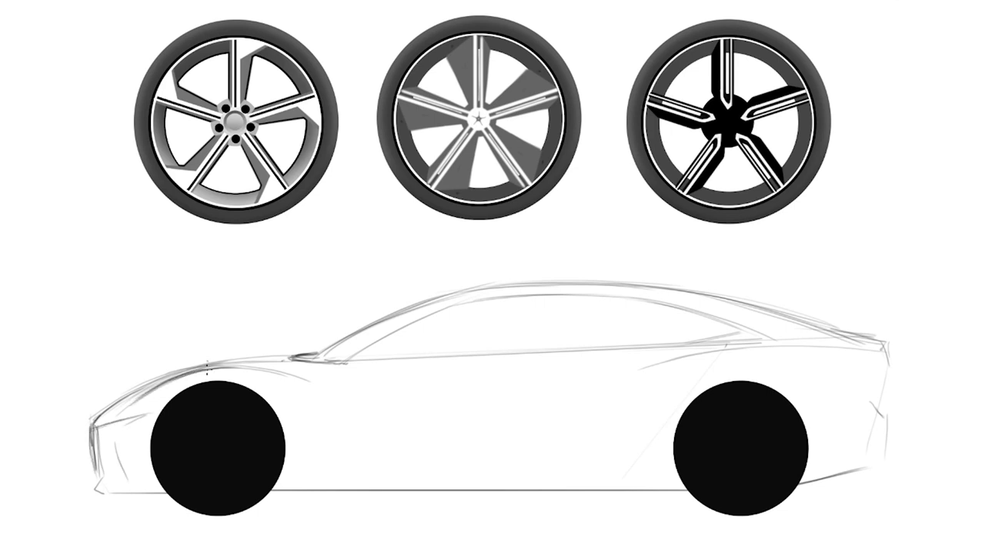
left_click_drag(256, 500, 698, 502)
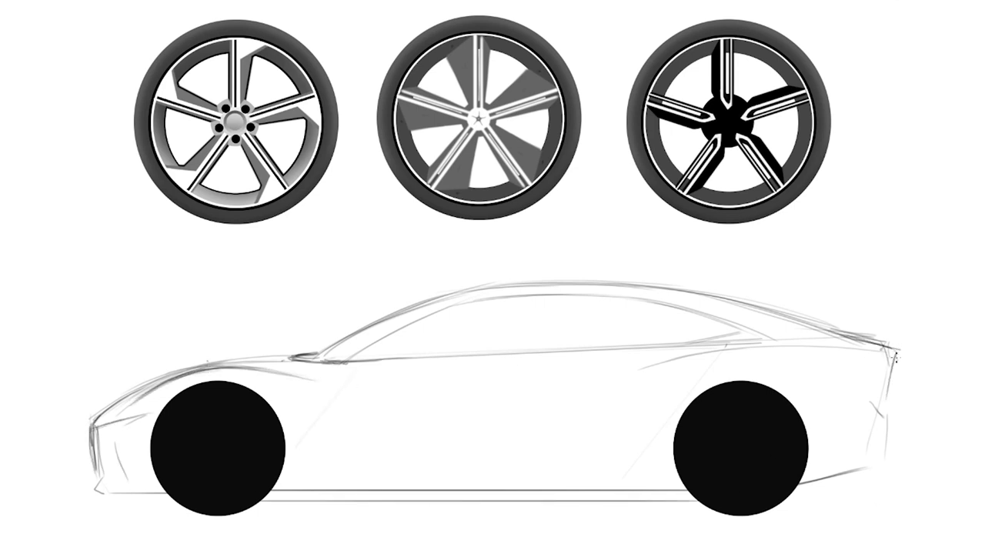
left_click_drag(648, 377, 896, 351)
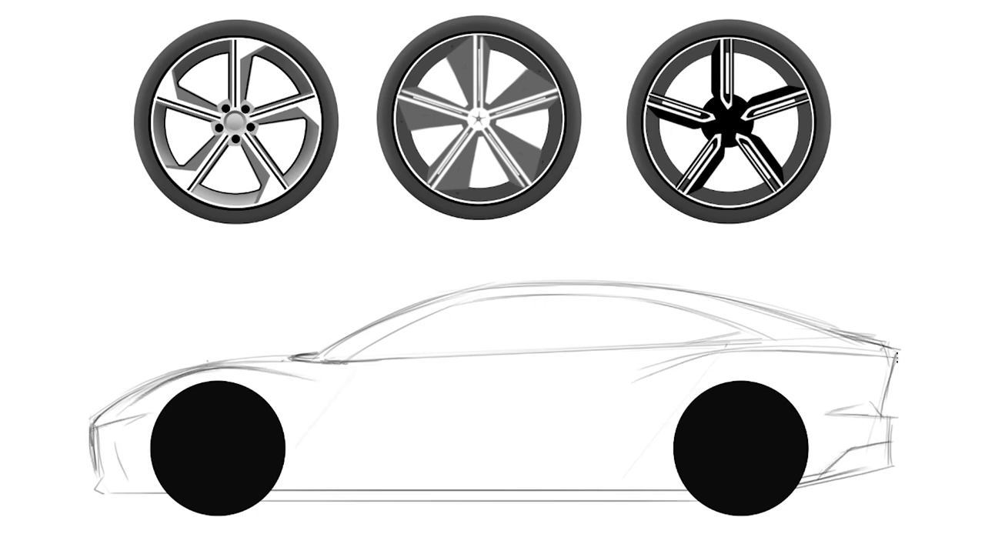
left_click_drag(661, 379, 308, 389)
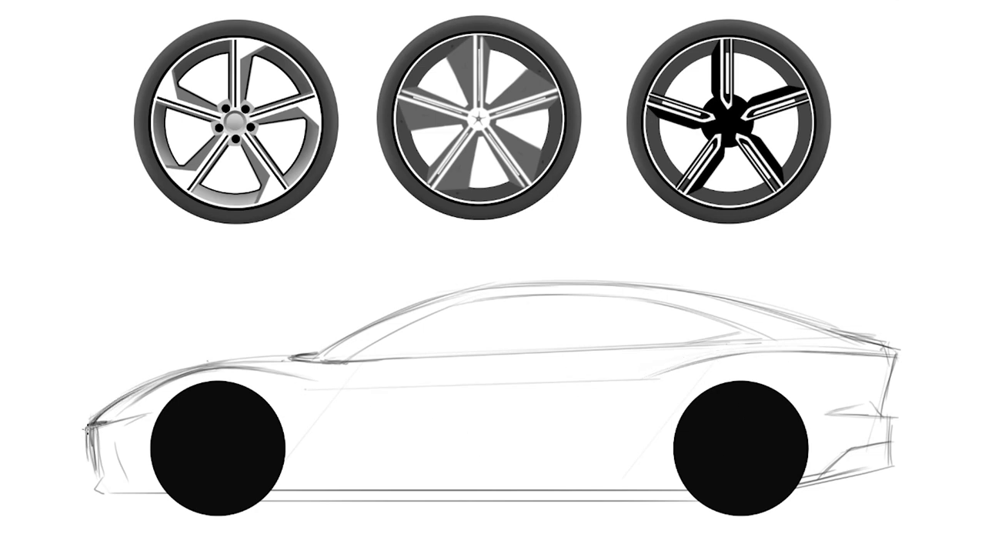
mouse_move(86, 420)
left_mouse_down()
mouse_move(91, 468)
mouse_move(694, 496)
left_mouse_up()
left_click_drag(796, 486, 893, 463)
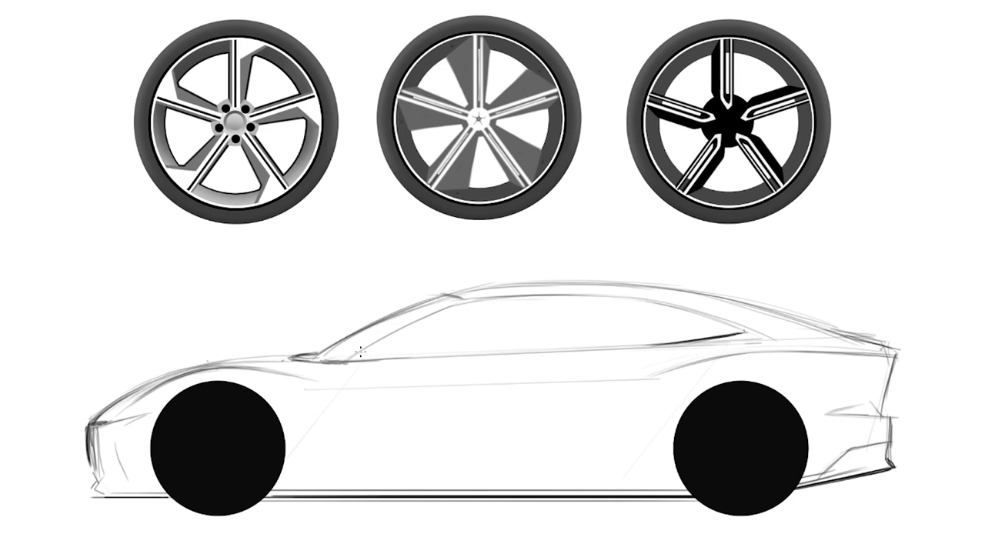
mouse_move(347, 359)
left_mouse_down()
mouse_move(501, 299)
mouse_move(579, 295)
mouse_move(699, 310)
left_mouse_up()
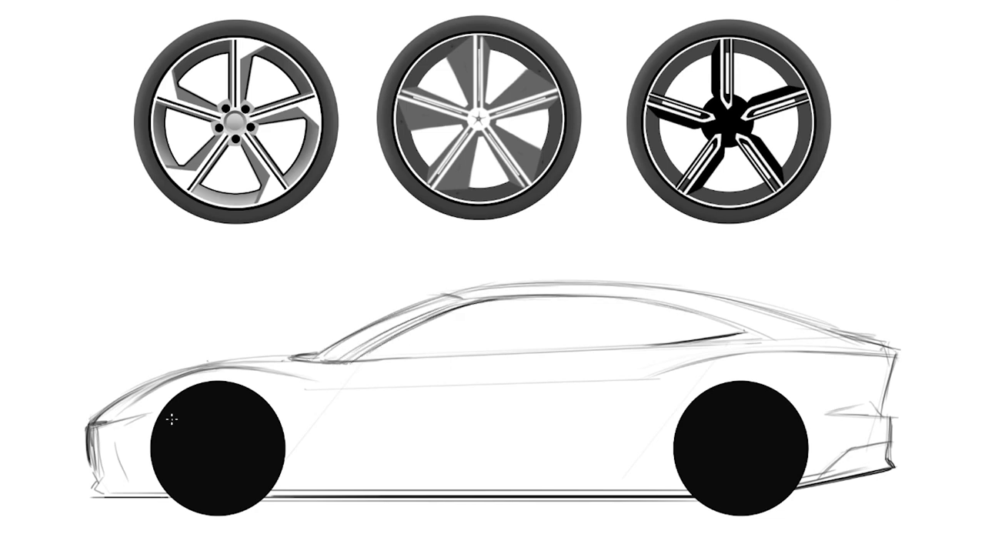
left_click_drag(304, 477, 674, 464)
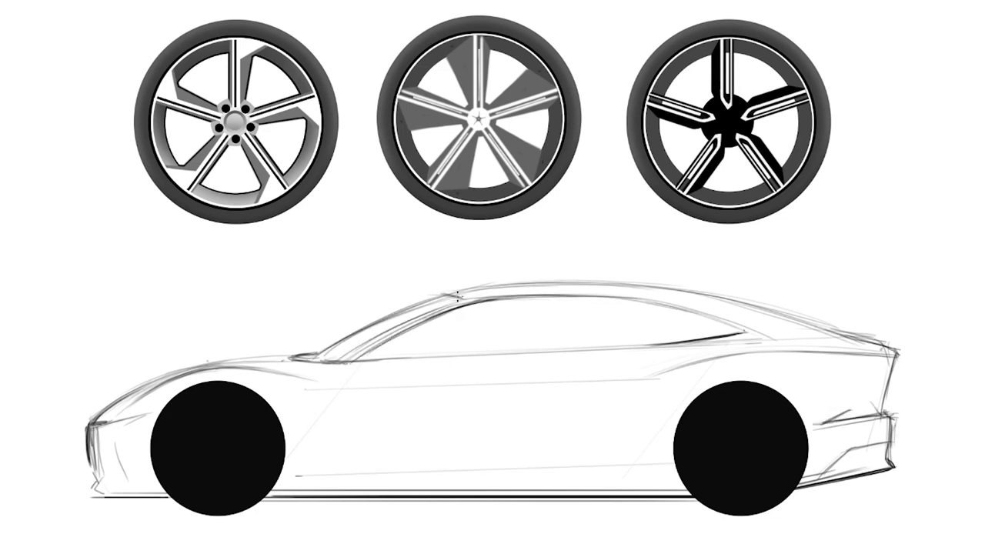
Strengthen the roofline toward the rear deck and darken the rear shoulder, undoing the last stroke.
left_click_drag(465, 286, 856, 340)
left_click_drag(676, 294, 865, 341)
mouse_move(469, 279)
left_mouse_down()
mouse_move(860, 341)
mouse_move(659, 375)
left_mouse_up()
left_click_drag(858, 354, 664, 375)
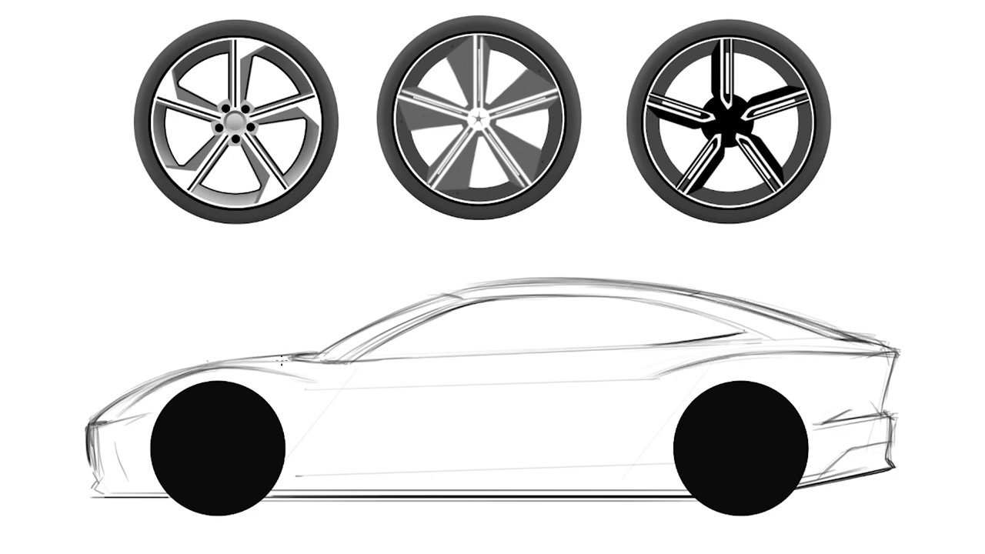
key("ctrl+z")
Undo the weak roof strokes and redraw the rear roof and door lines darker.
key("ctrl+z")
key("ctrl+z")
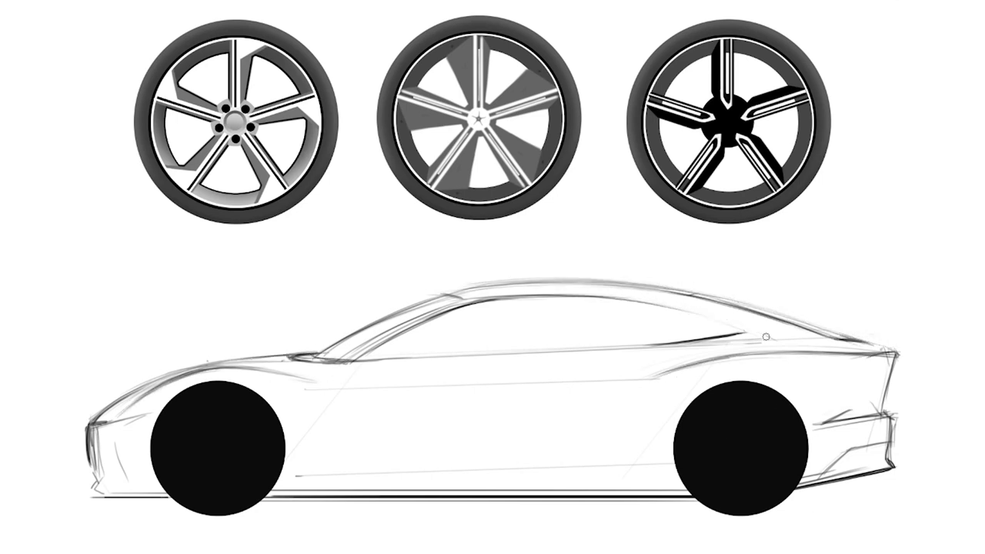
key("ctrl+z")
left_click_drag(677, 291, 887, 356)
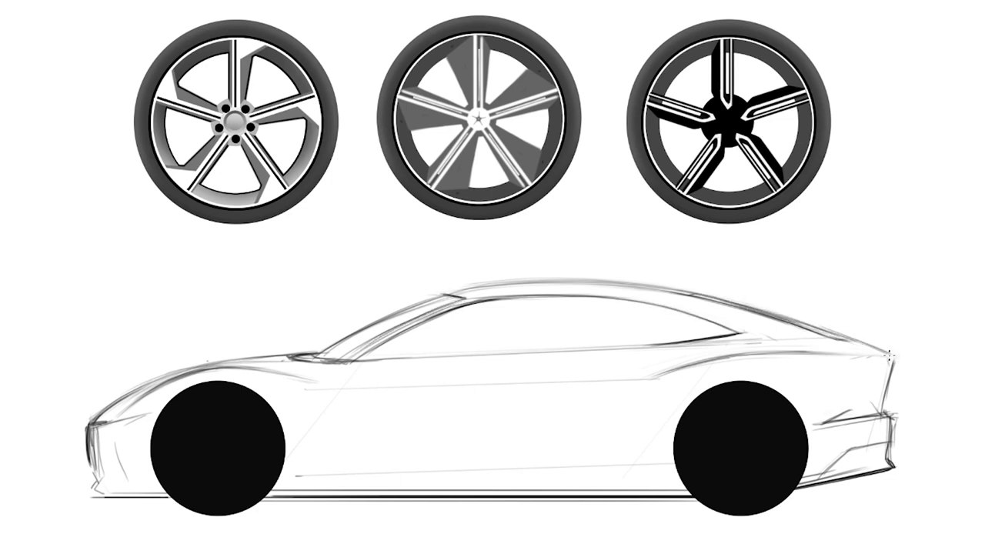
left_click_drag(333, 419, 354, 482)
key("ctrl+z")
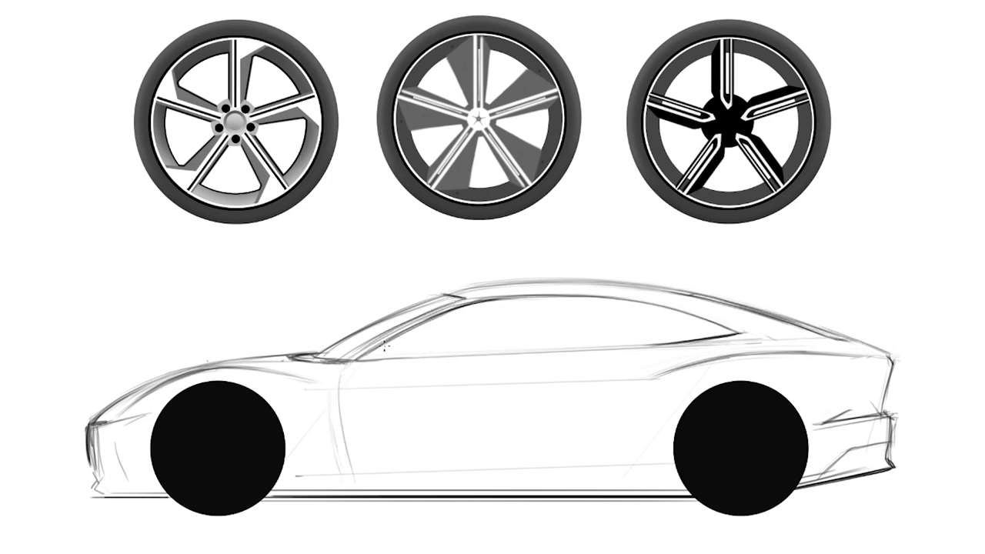
left_click_drag(340, 381, 356, 473)
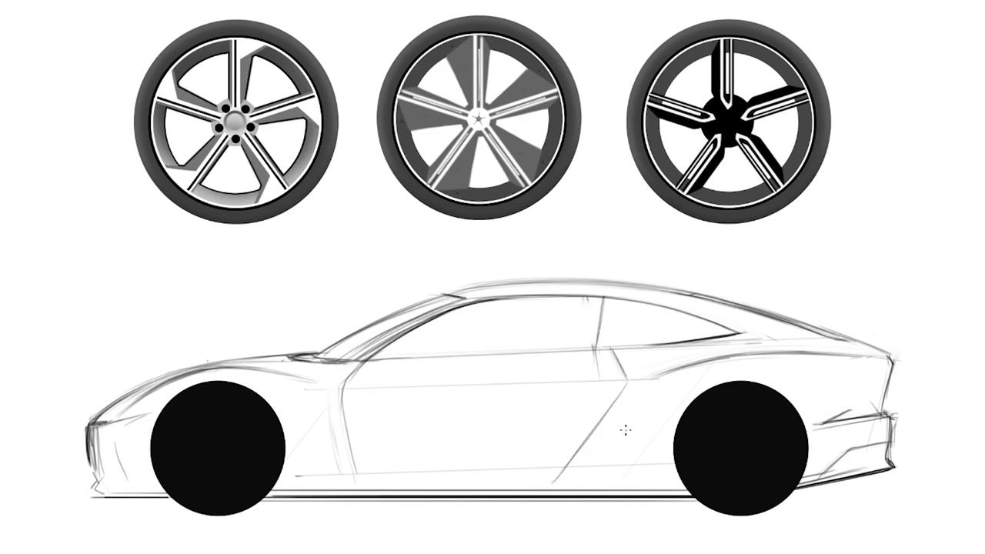
Draw rocker, belt and window lines, then start shading the body flat grey.
mouse_move(465, 457)
left_mouse_down()
mouse_move(334, 461)
mouse_move(663, 453)
left_mouse_up()
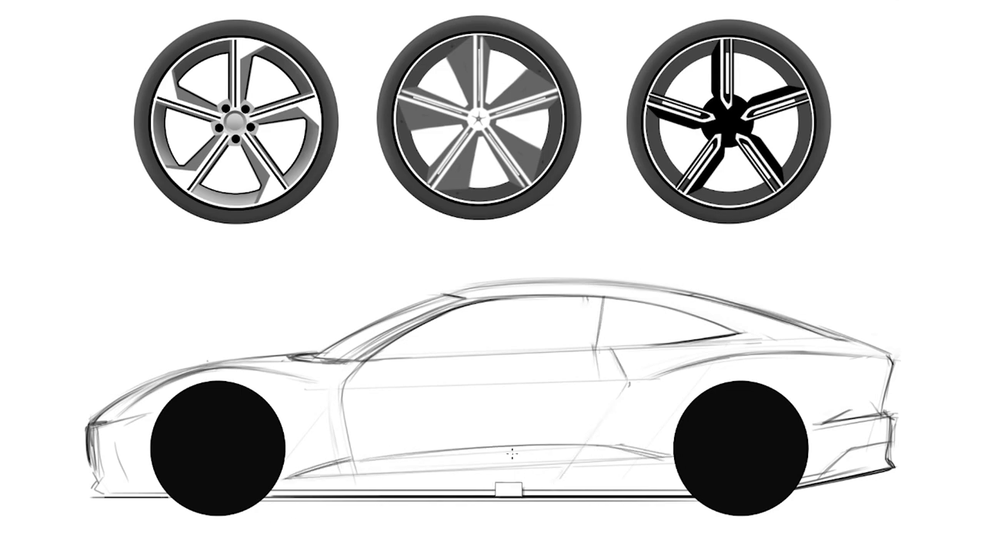
left_click_drag(353, 456, 661, 465)
mouse_move(285, 391)
left_mouse_down()
mouse_move(665, 380)
mouse_move(691, 366)
left_mouse_up()
left_click_drag(754, 360, 899, 354)
left_click_drag(348, 360, 742, 336)
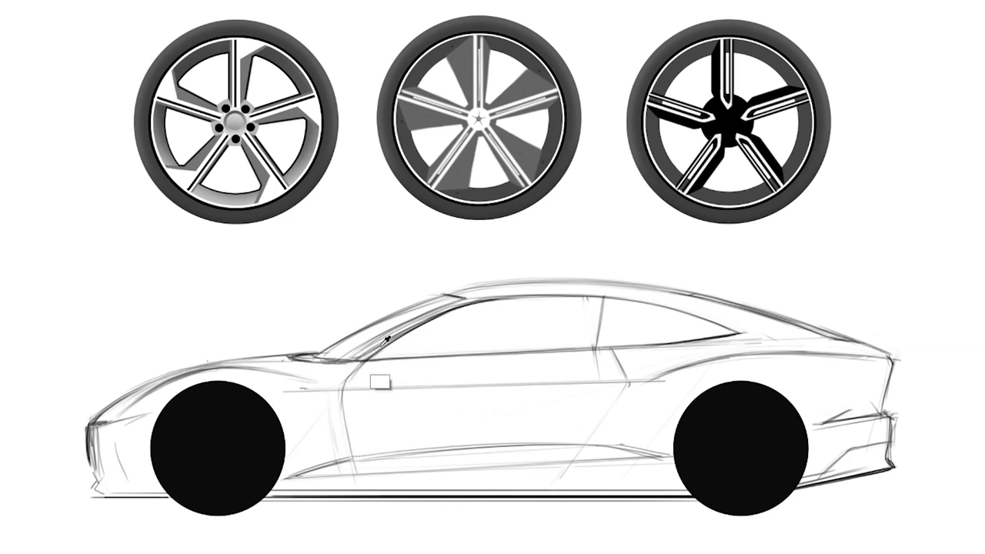
mouse_move(647, 385)
left_mouse_down()
mouse_move(220, 395)
mouse_move(488, 319)
mouse_move(644, 316)
mouse_move(752, 455)
mouse_move(195, 431)
mouse_move(100, 469)
mouse_move(153, 483)
mouse_move(115, 466)
left_mouse_up()
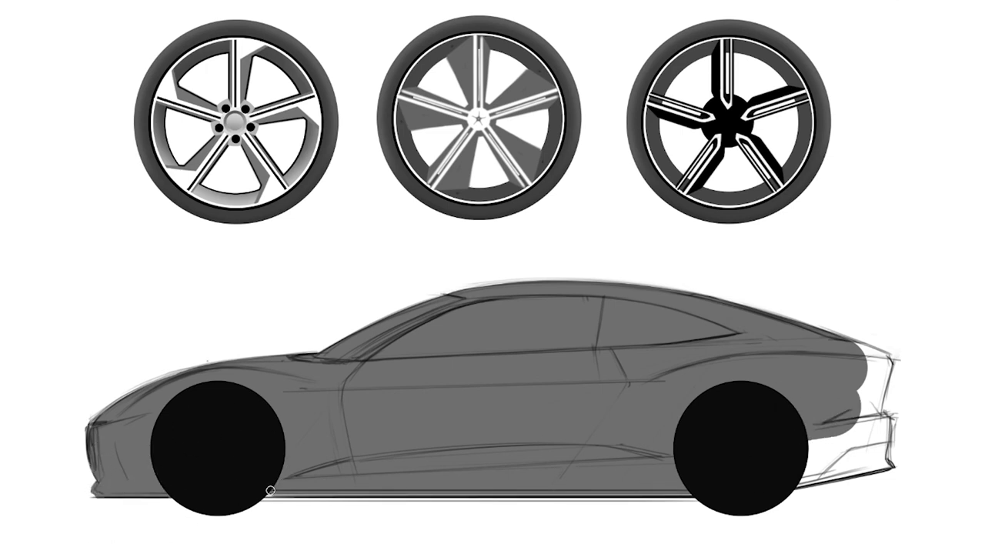
Finish the grey fill over the body and rear, and begin a Pen outline of the side window.
left_click_drag(271, 491, 693, 493)
mouse_move(853, 354)
left_mouse_down()
mouse_move(877, 416)
mouse_move(806, 450)
mouse_move(889, 465)
left_mouse_up()
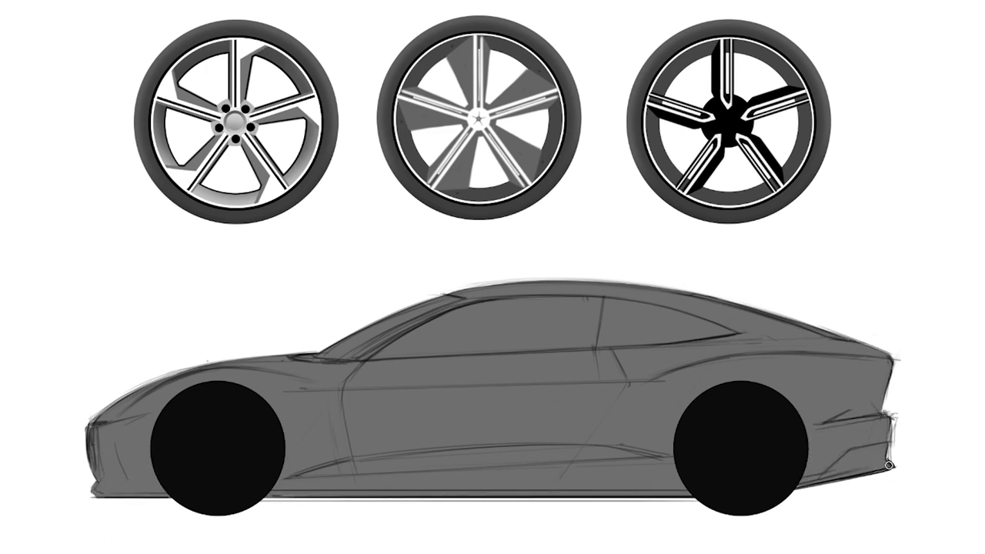
left_click(371, 361)
left_click_drag(621, 349, 659, 347)
left_click(739, 333)
left_click_drag(319, 363, 437, 315)
Close the side-window outline, turn it into a selection and fill it solid black.
left_click(496, 296)
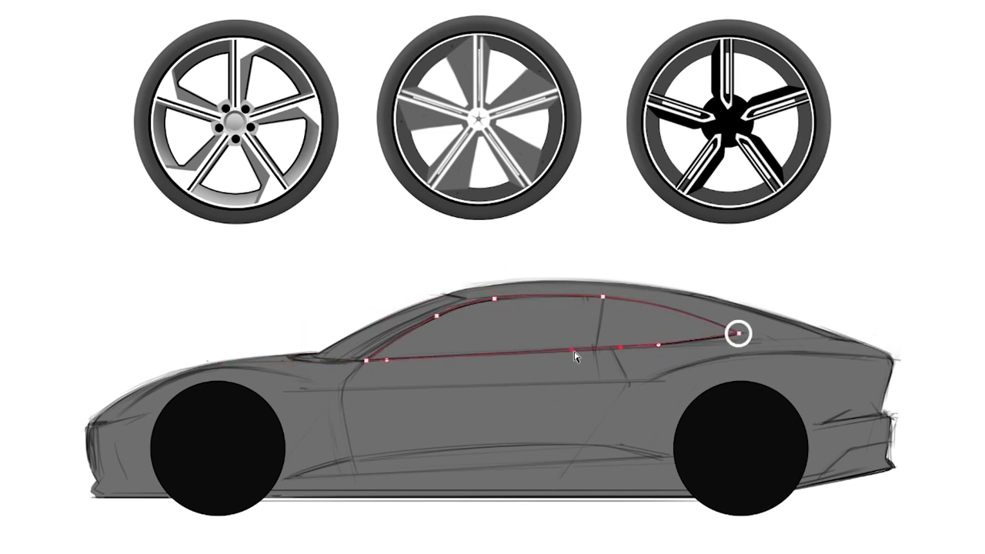
left_click(357, 361)
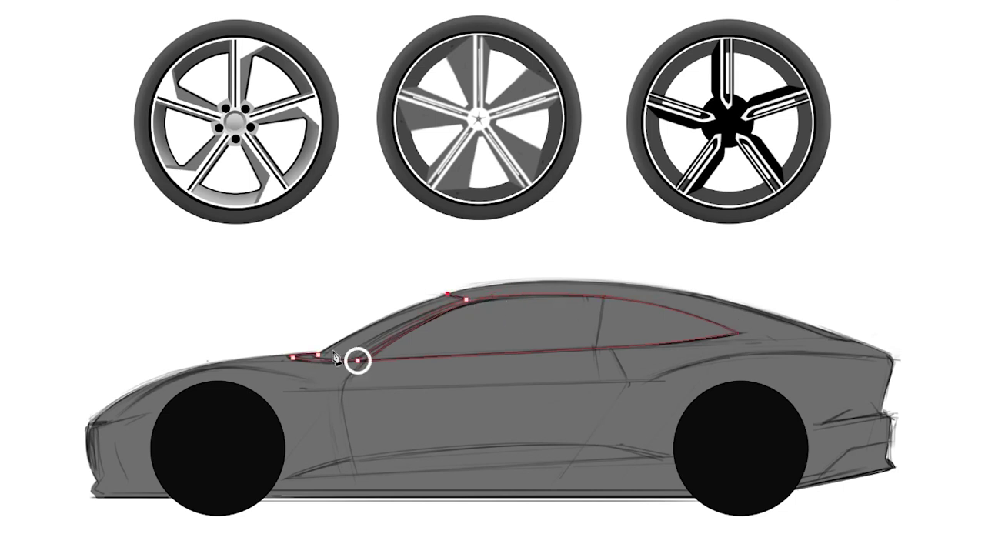
left_click(302, 358)
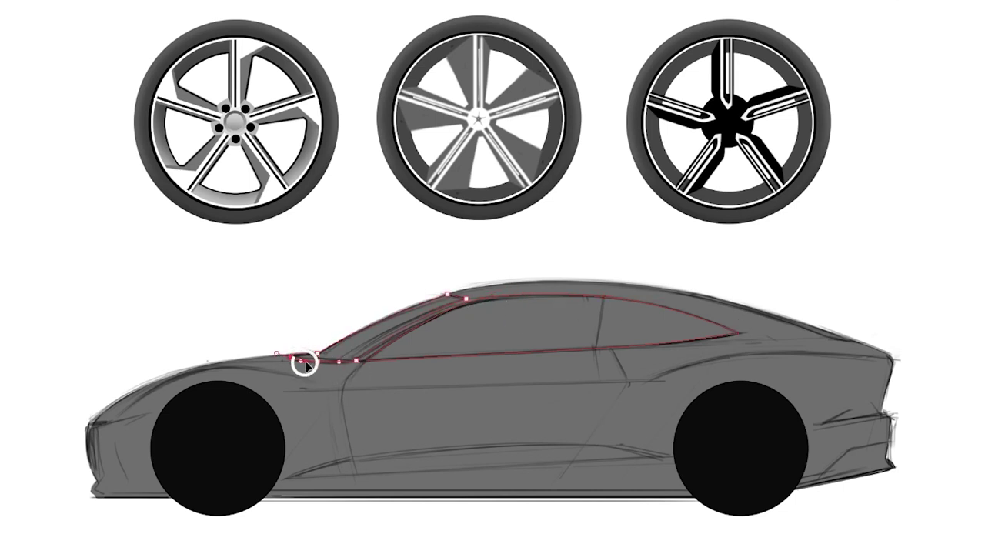
key("ctrl+Return")
key("alt+BackSpace")
key("ctrl+d")
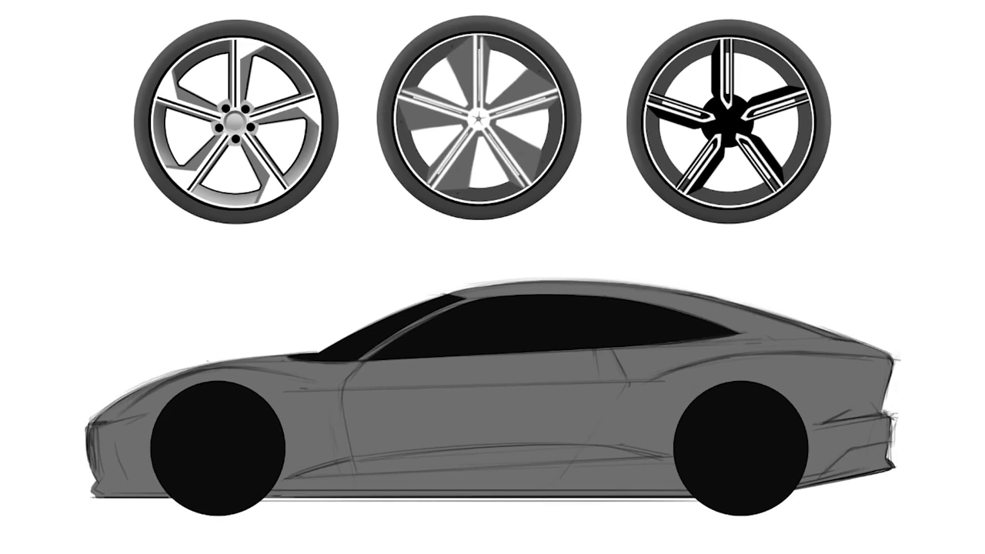
Softly lighten the side body, front fender and beltline, and darken the lower door and rear quarter.
mouse_move(734, 375)
left_mouse_down()
mouse_move(222, 416)
mouse_move(296, 429)
left_mouse_up()
left_click_drag(846, 385, 270, 415)
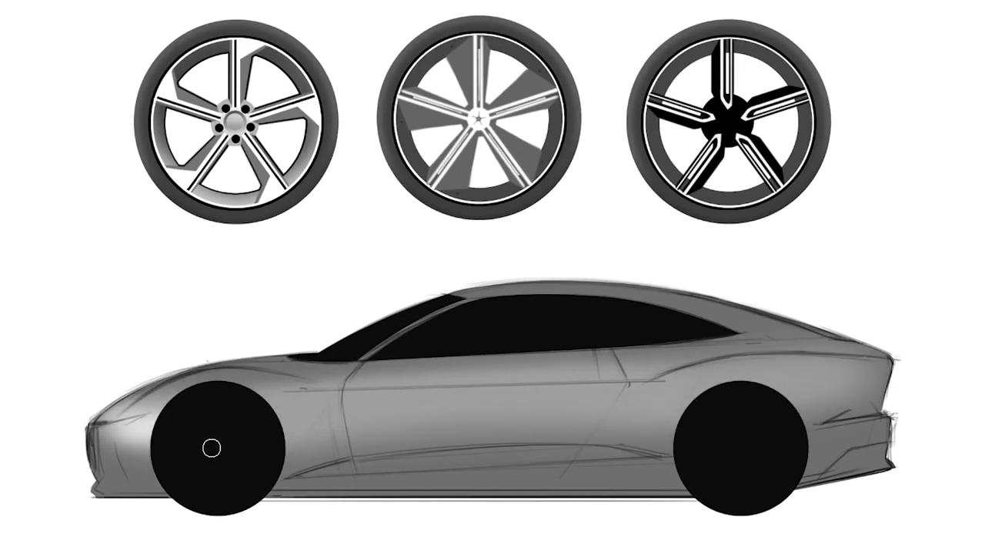
mouse_move(211, 448)
left_mouse_down()
mouse_move(292, 400)
mouse_move(320, 416)
mouse_move(730, 402)
mouse_move(877, 373)
mouse_move(638, 408)
mouse_move(598, 393)
mouse_move(275, 407)
left_mouse_up()
key("bracketleft")
key("bracketleft")
key("bracketleft")
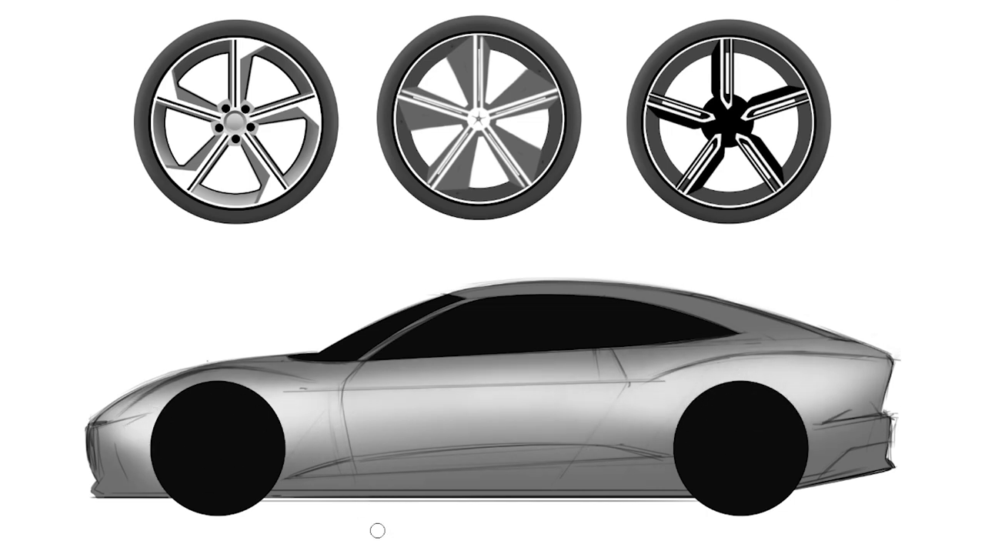
mouse_move(621, 300)
left_mouse_down()
mouse_move(547, 341)
mouse_move(826, 340)
mouse_move(772, 293)
mouse_move(796, 367)
mouse_move(356, 391)
left_mouse_up()
mouse_move(725, 484)
left_mouse_down()
mouse_move(593, 488)
mouse_move(99, 377)
mouse_move(870, 344)
mouse_move(762, 348)
mouse_move(624, 373)
mouse_move(287, 364)
mouse_move(123, 408)
mouse_move(178, 386)
left_mouse_up()
With a larger brush, add a bright side highlight, darker lower body, and a lower-door highlight band.
key("bracketright")
key("bracketright")
key("bracketright")
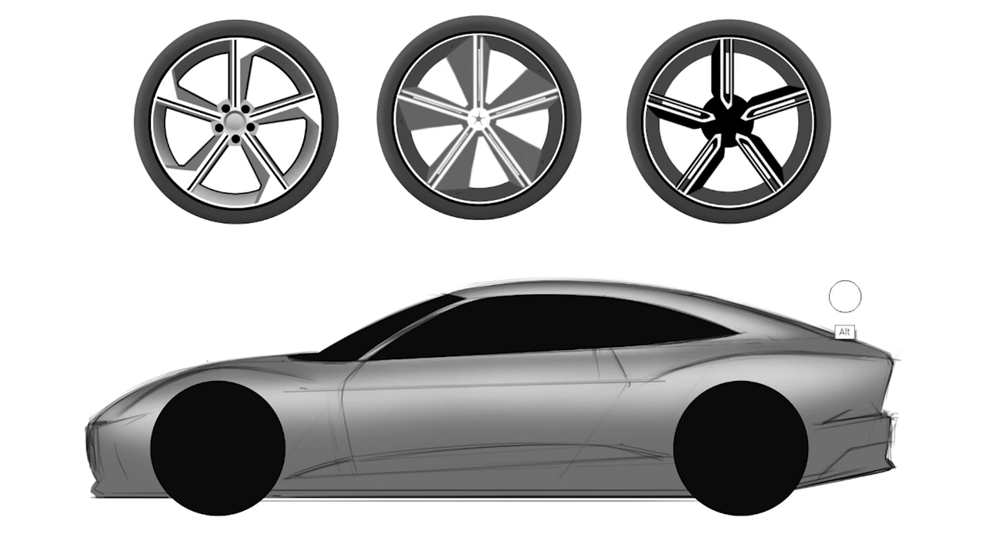
left_click_drag(846, 339, 121, 399)
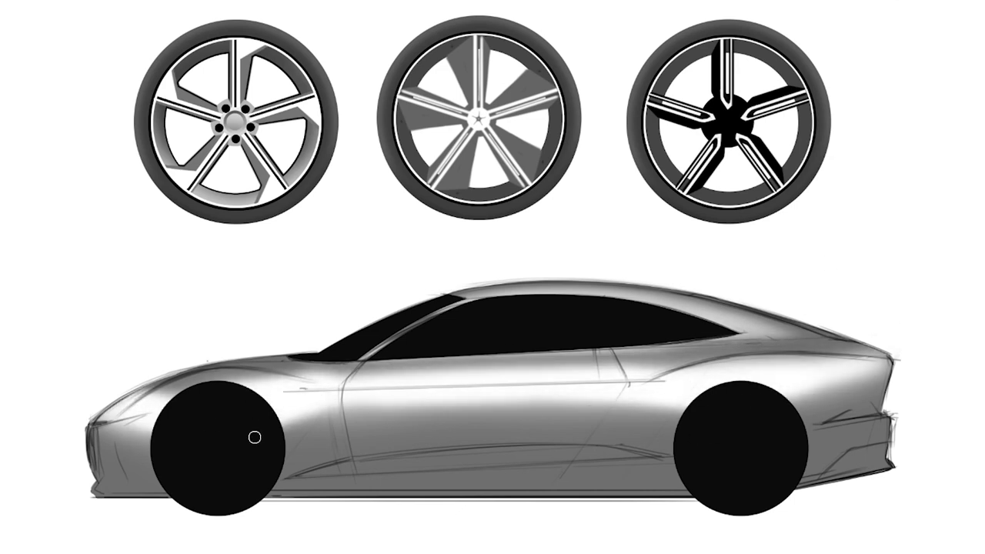
left_click_drag(292, 439, 691, 424)
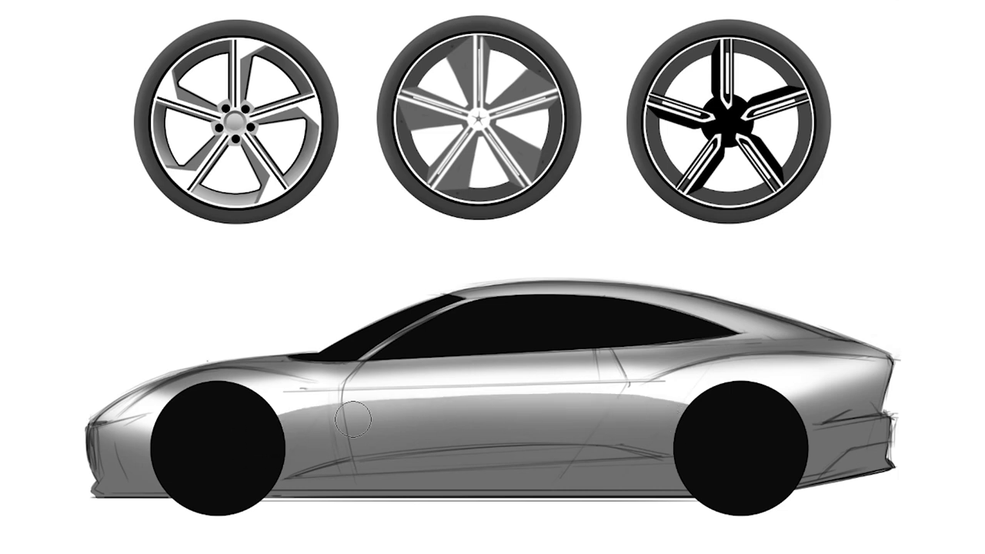
mouse_move(339, 415)
left_mouse_down()
mouse_move(774, 424)
mouse_move(337, 428)
mouse_move(681, 395)
left_mouse_up()
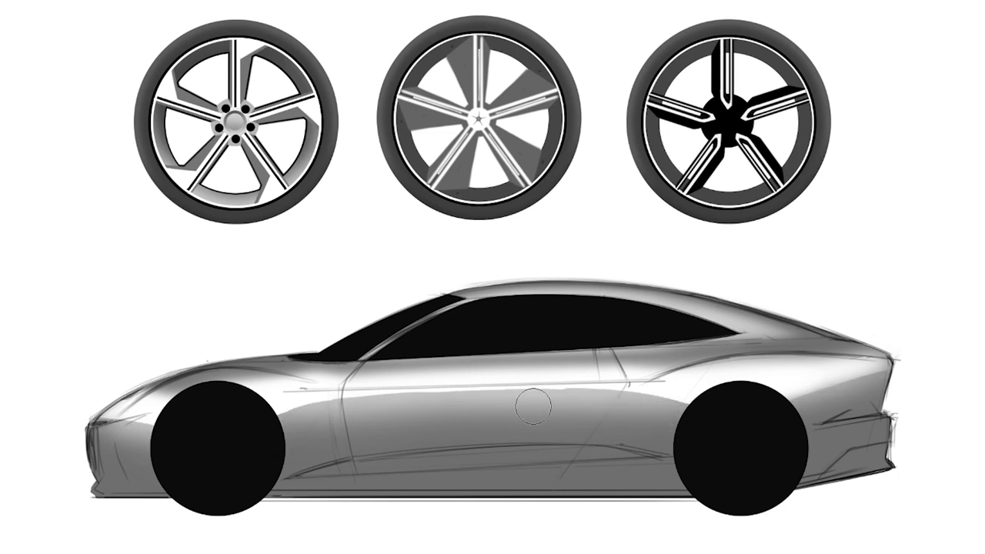
left_click_drag(180, 368, 893, 346)
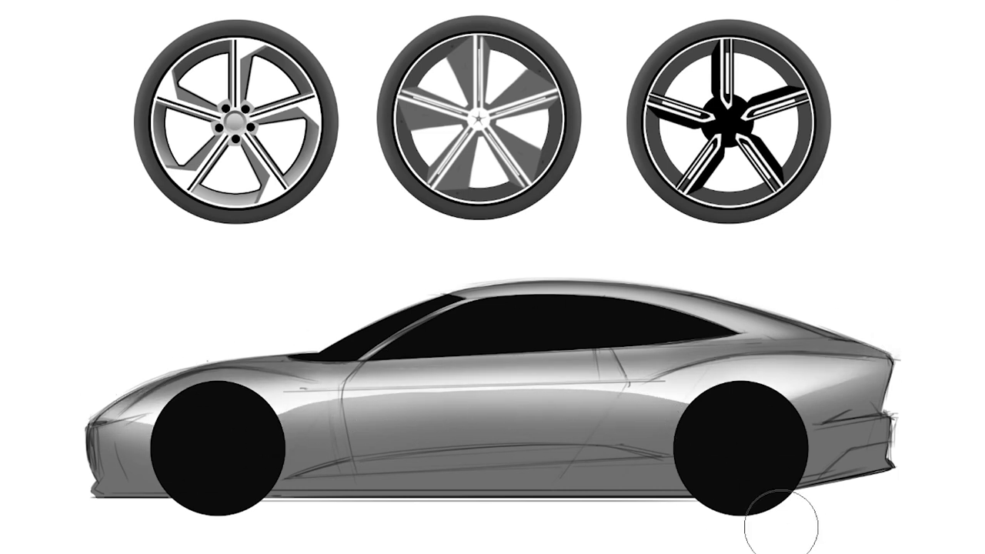
left_click_drag(377, 466, 631, 446)
mouse_move(457, 459)
left_mouse_down()
mouse_move(653, 460)
mouse_move(300, 467)
mouse_move(585, 469)
mouse_move(669, 454)
left_mouse_up()
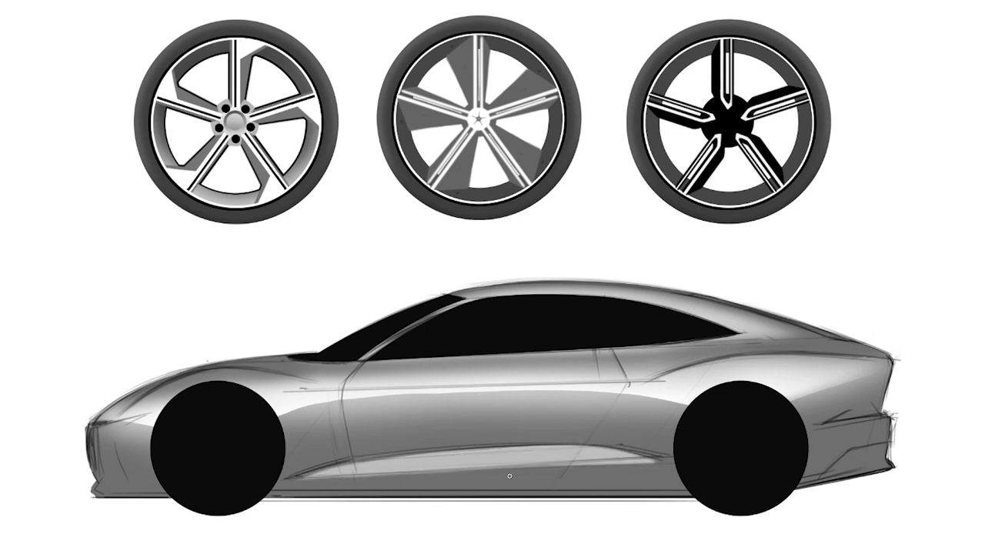
key("ctrl+z")
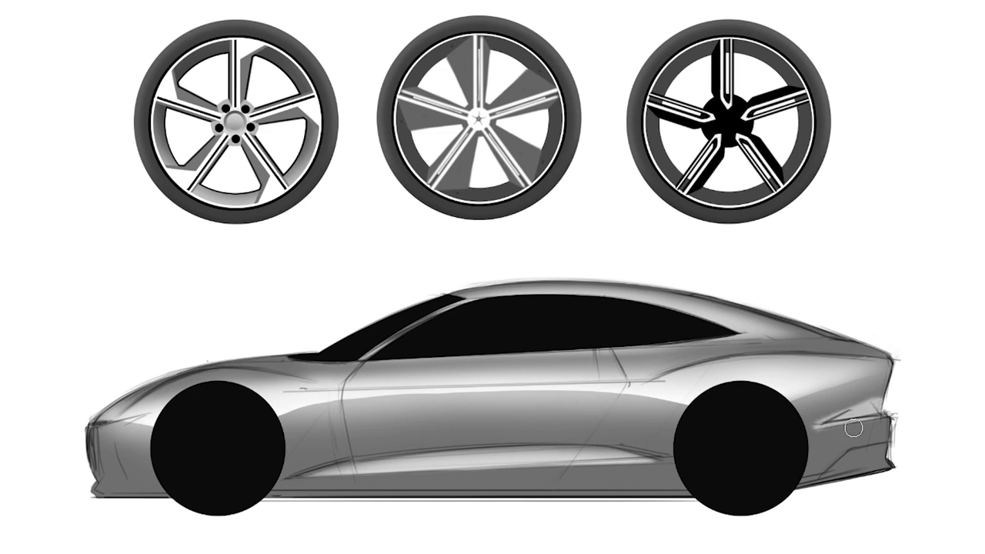
Place the five-spoke wheels and draw a straight dark ground line under the car.
key("v")
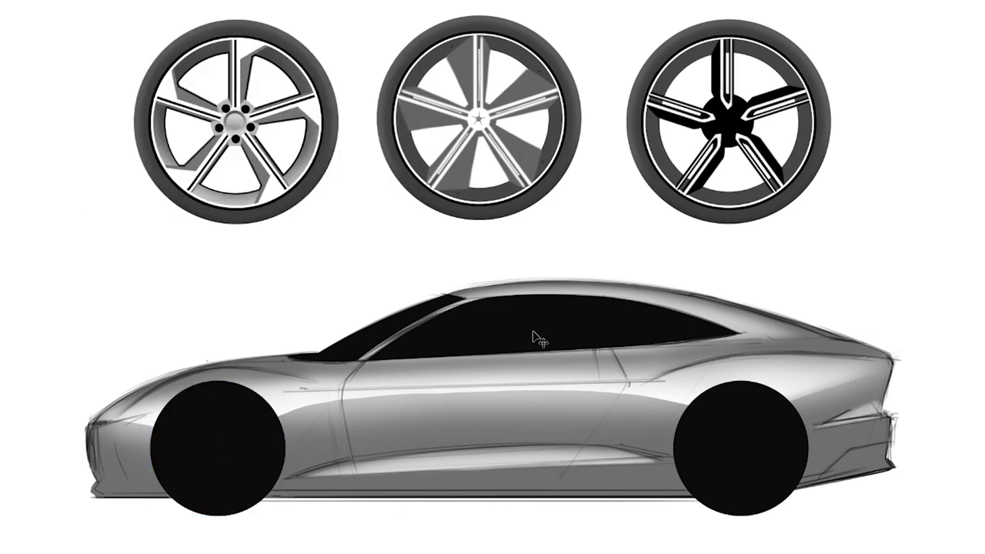
key("b")
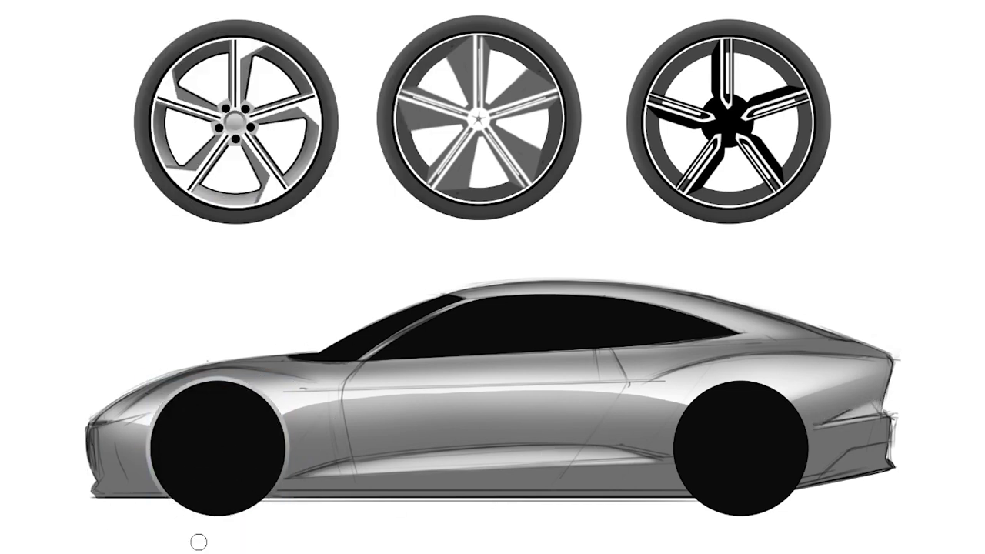
key("v")
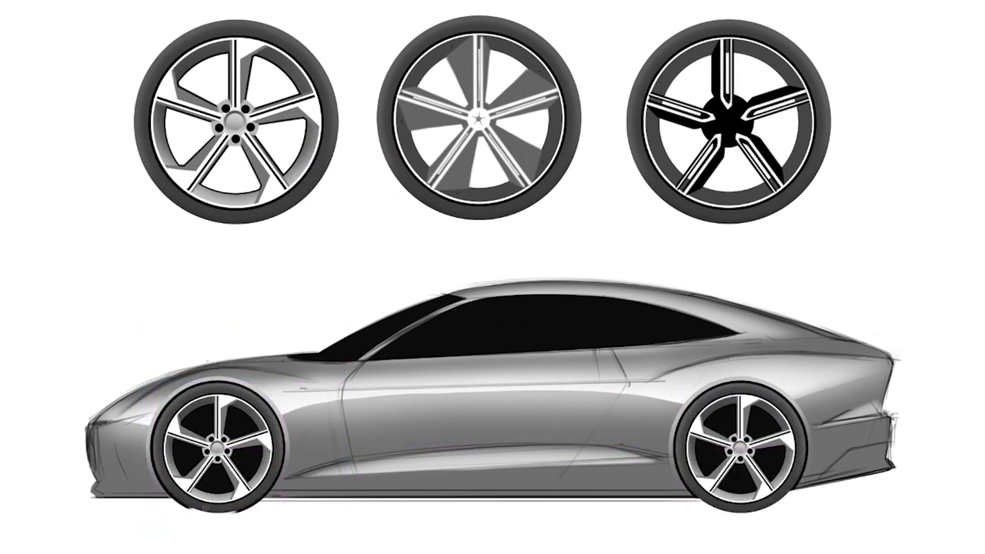
left_click(702, 499, "shift")
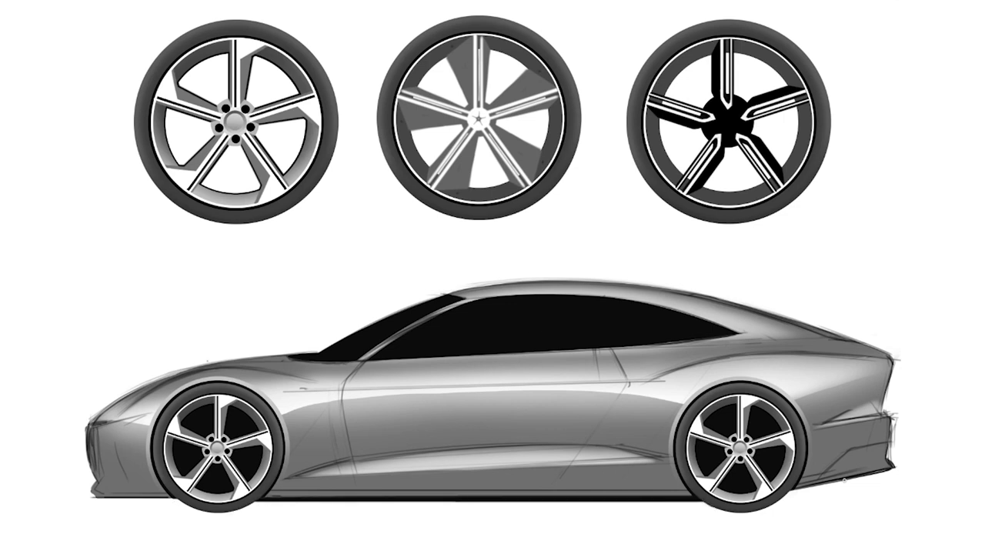
left_click_drag(782, 495, 885, 483)
left_click_drag(182, 499, 88, 501)
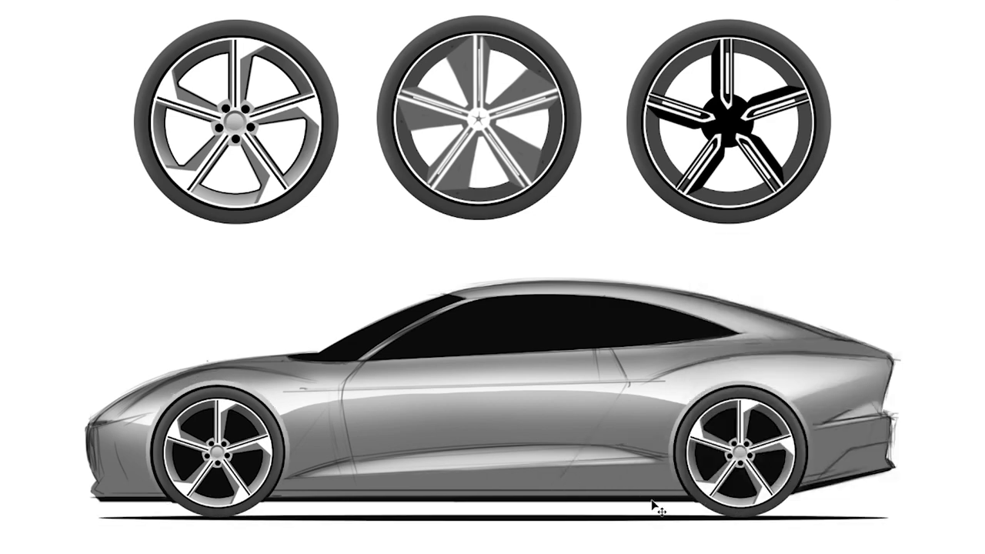
On the window layer, add faint highlights along the A-pillar, roofline, fender and rocker.
right_click(719, 304)
left_click(723, 310)
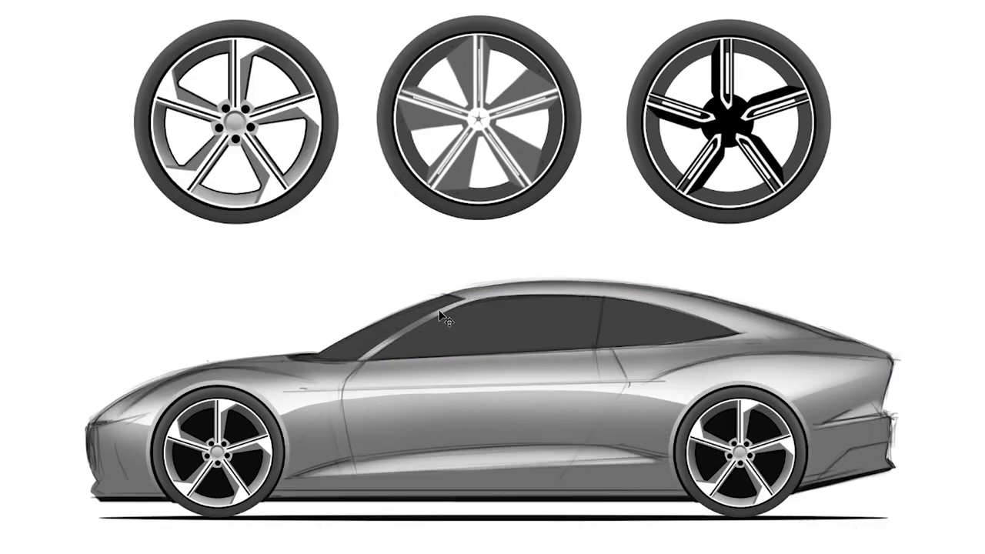
left_click_drag(431, 319, 570, 278)
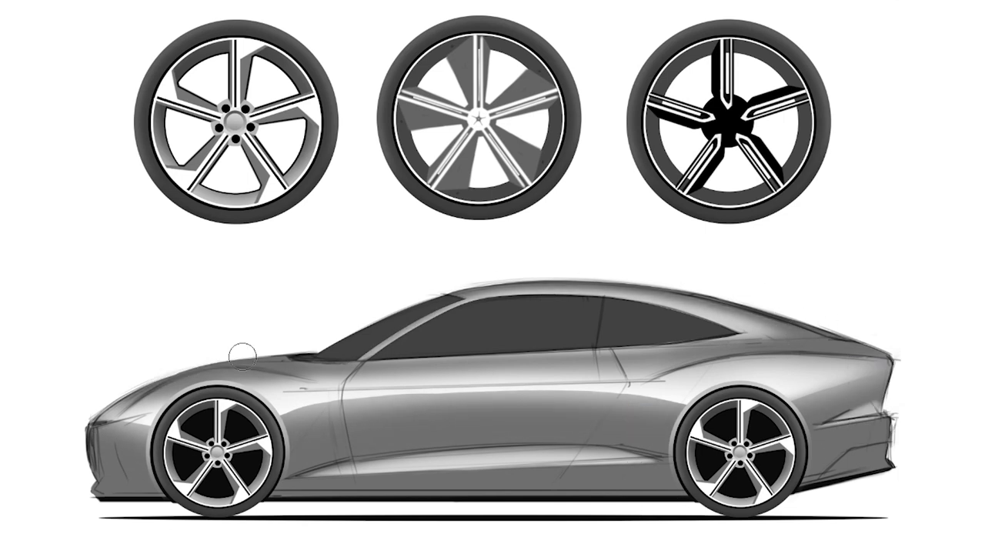
left_click_drag(238, 347, 666, 342)
left_click_drag(293, 466, 601, 480)
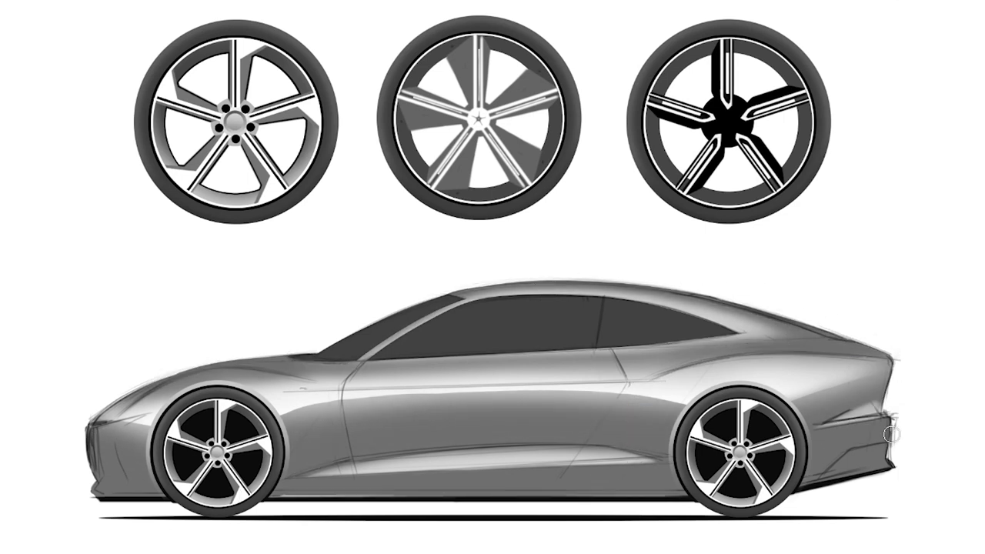
Paint a dark taillight, rear diffuser, front grille edge and headlight on the car.
left_click_drag(893, 366, 834, 371)
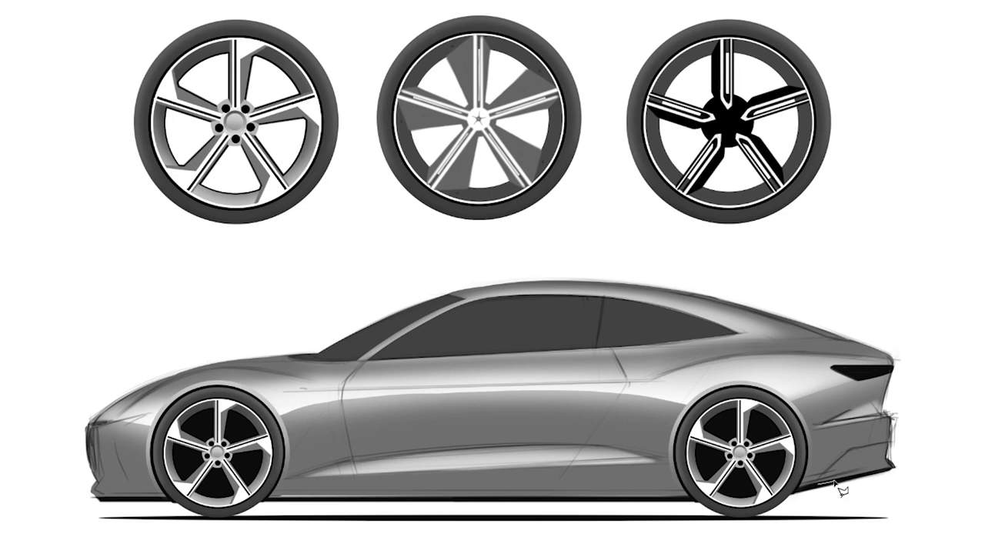
left_click_drag(891, 446, 841, 473)
left_click_drag(94, 427, 91, 470)
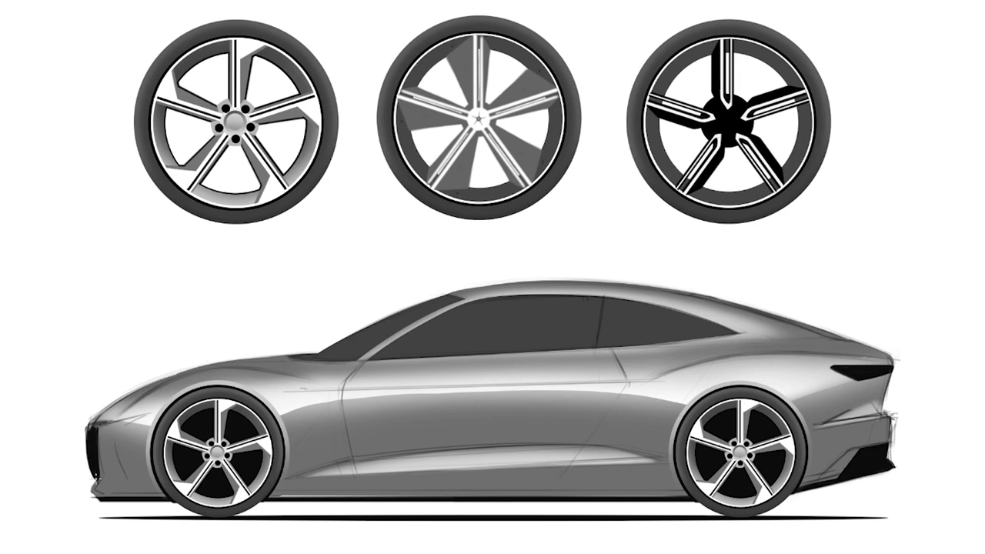
left_click_drag(121, 425, 143, 419)
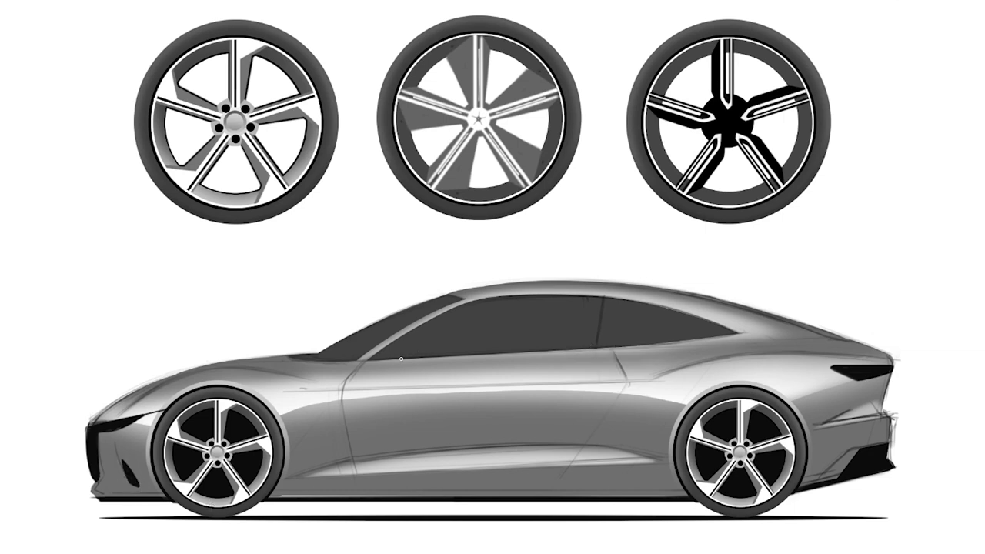
Outline the A-pillar and side windows in dark strokes and deepen the window interior shading.
mouse_move(401, 358)
left_mouse_down()
mouse_move(462, 297)
mouse_move(296, 356)
mouse_move(457, 299)
mouse_move(656, 297)
left_mouse_up()
left_click_drag(585, 300, 735, 336)
left_click_drag(505, 303, 727, 346)
mouse_move(385, 358)
left_mouse_down()
mouse_move(587, 346)
mouse_move(595, 307)
left_mouse_up()
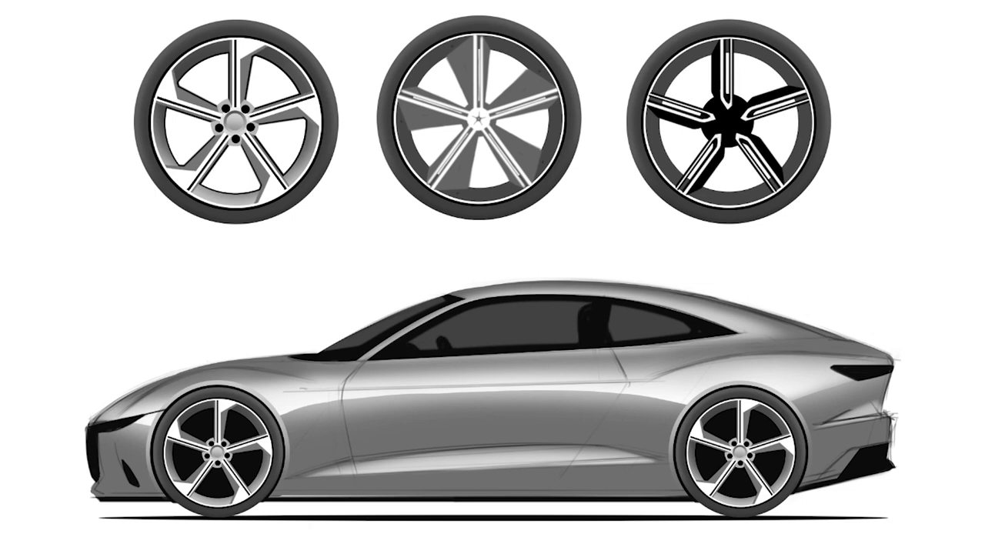
left_click_drag(575, 334, 431, 348)
left_click_drag(616, 339, 693, 312)
mouse_move(588, 306)
left_mouse_down()
mouse_move(415, 342)
mouse_move(575, 307)
mouse_move(568, 317)
left_mouse_up()
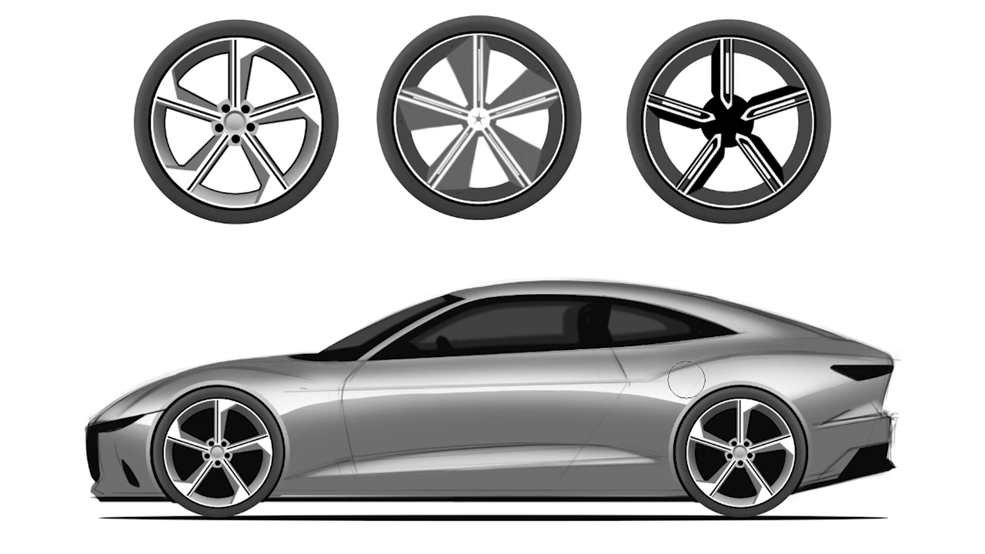
Nudge the car body layer slightly, then select that layer for more brush painting.
key("v")
left_click_drag(403, 508, 402, 508)
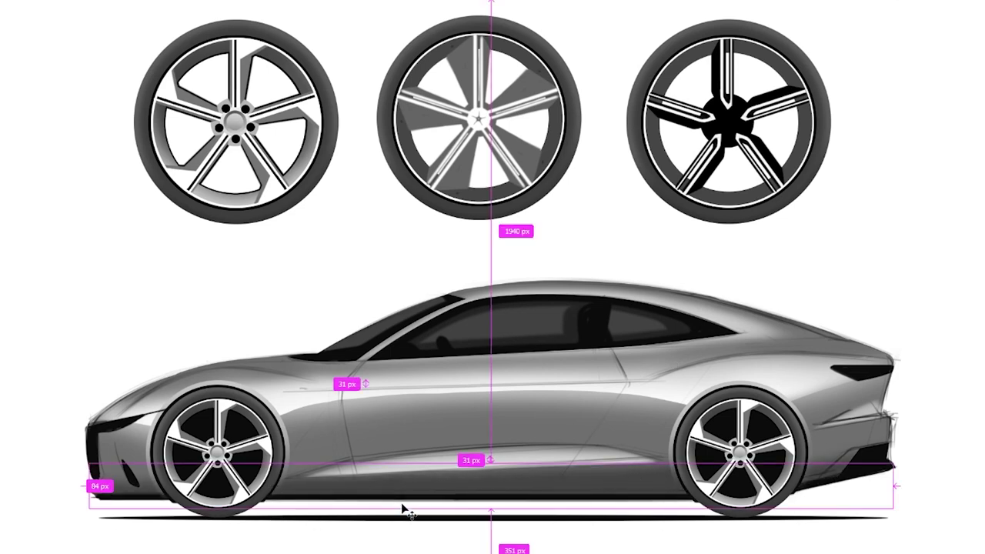
key("b")
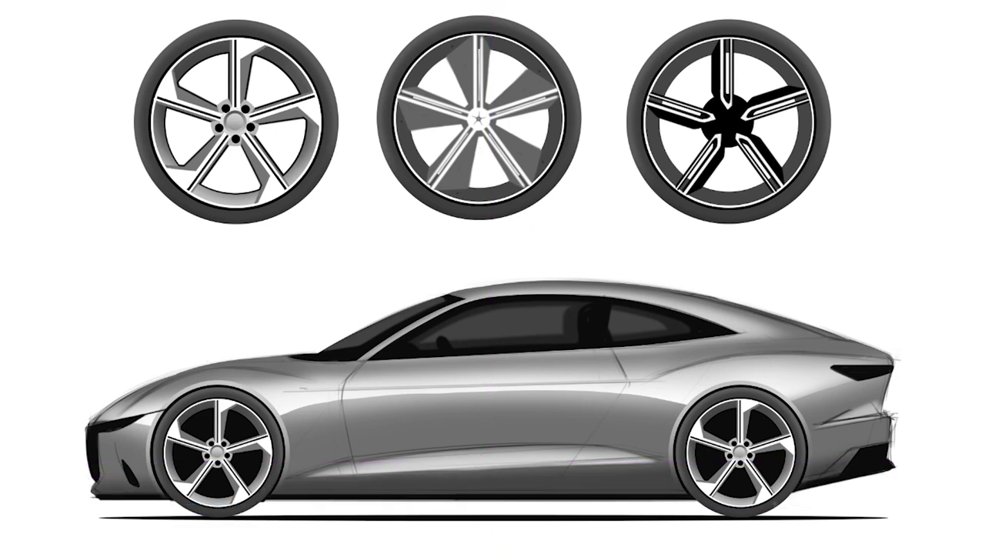
right_click(886, 383)
left_click(892, 379)
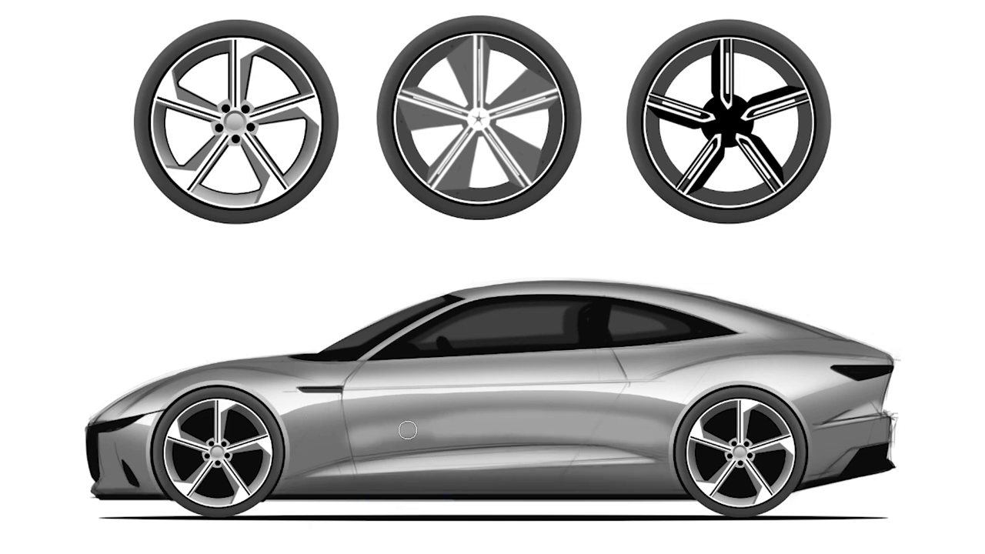
Brighten the lower door and rear panel, shade the lower side, and add a beltline highlight.
left_click_drag(670, 428, 335, 429)
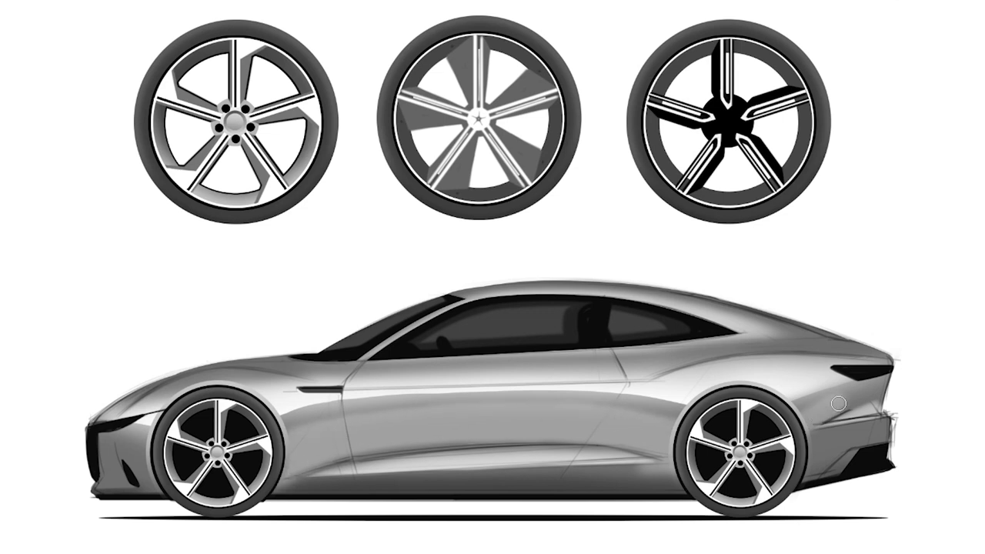
left_click_drag(827, 408, 839, 455)
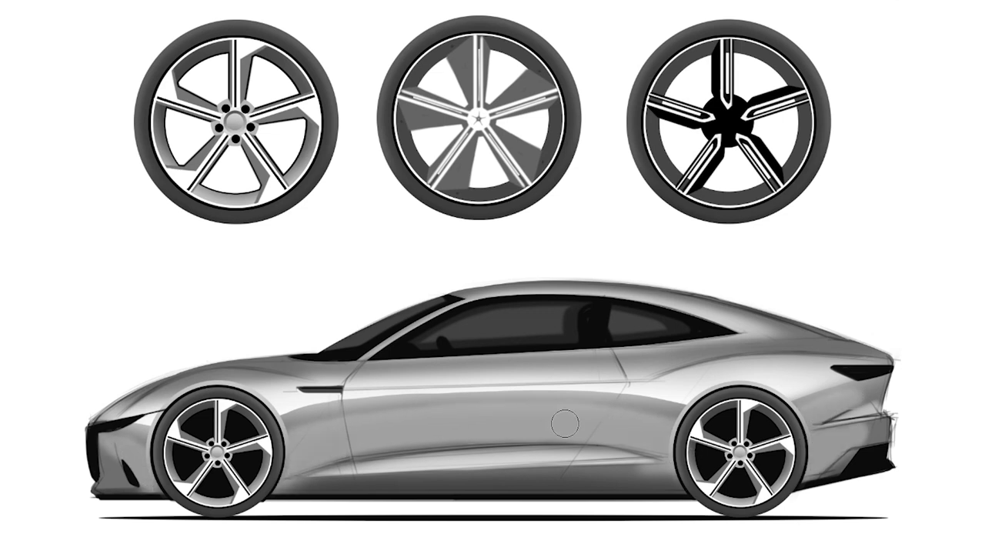
left_click_drag(566, 424, 335, 485)
mouse_move(506, 407)
left_mouse_down()
mouse_move(293, 415)
mouse_move(661, 419)
left_mouse_up()
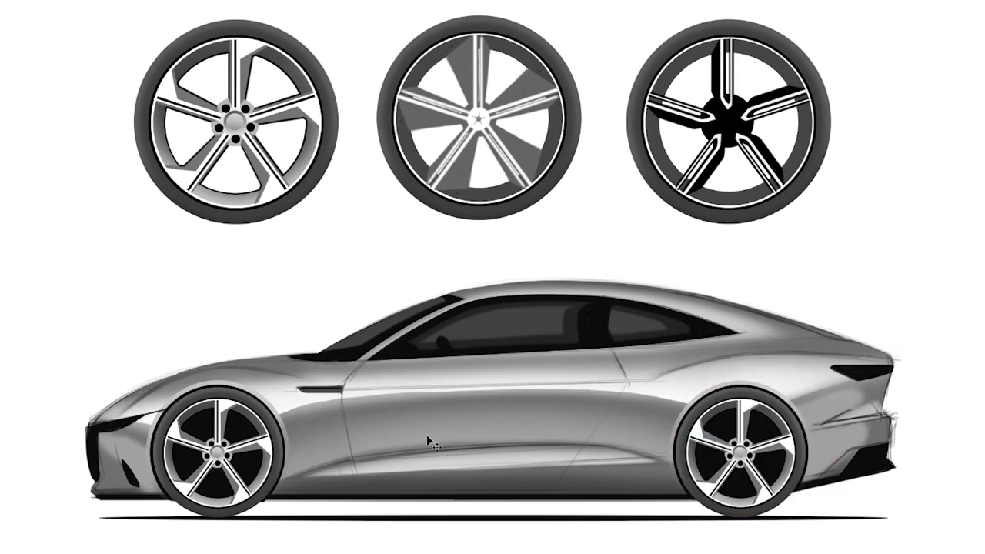
left_click_drag(677, 384, 377, 392)
left_click_drag(613, 385, 614, 389)
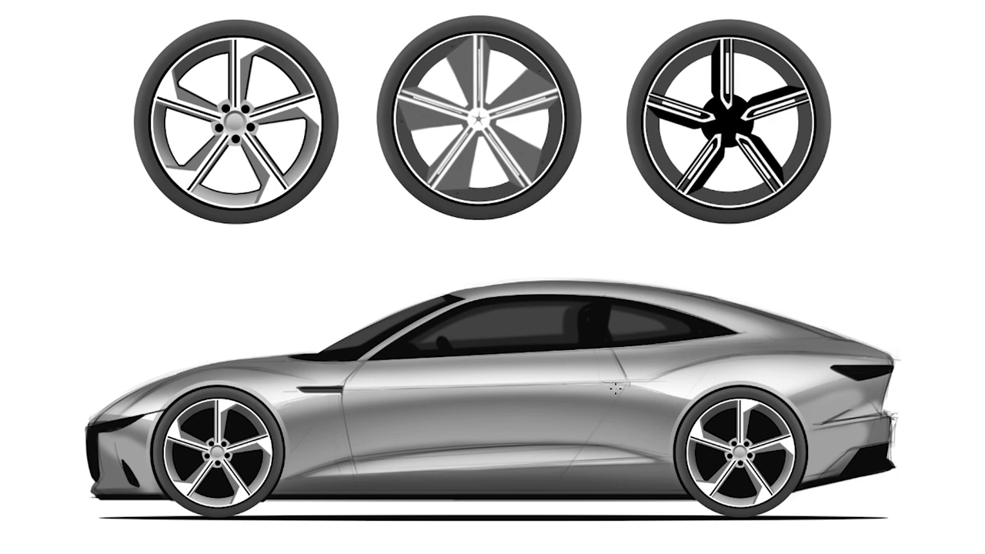
Select a rectangle behind the car and shift its hue to teal with Hue/Saturation.
left_click_drag(86, 470, 892, 248)
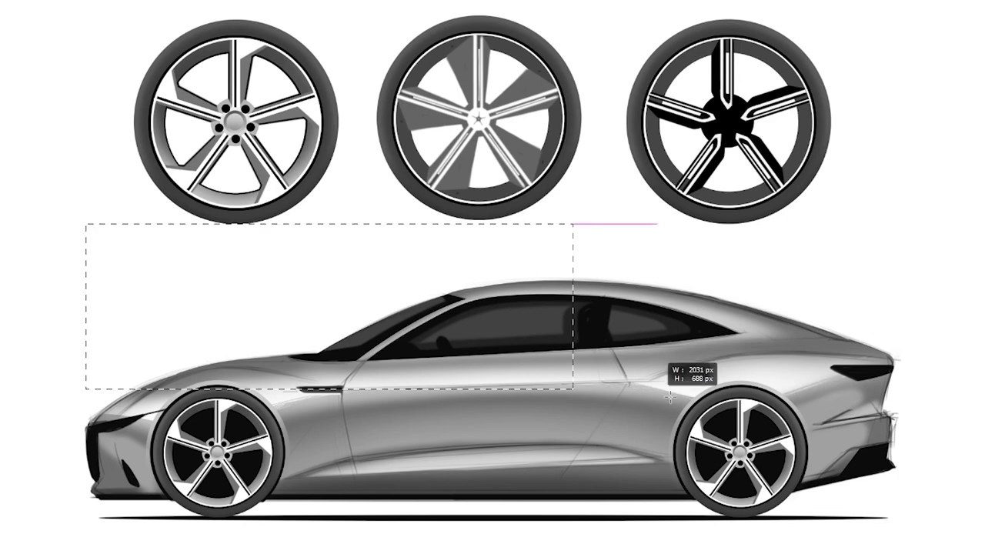
key("ctrl+u")
left_click(359, 136)
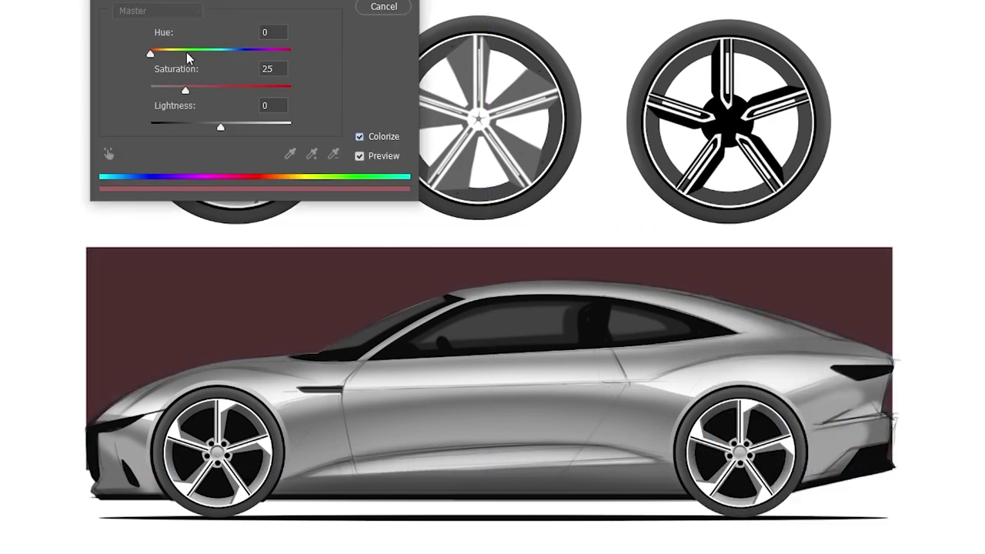
left_click_drag(154, 49, 231, 49)
left_click_drag(254, 127, 239, 127)
left_click_drag(229, 50, 227, 56)
key("Return")
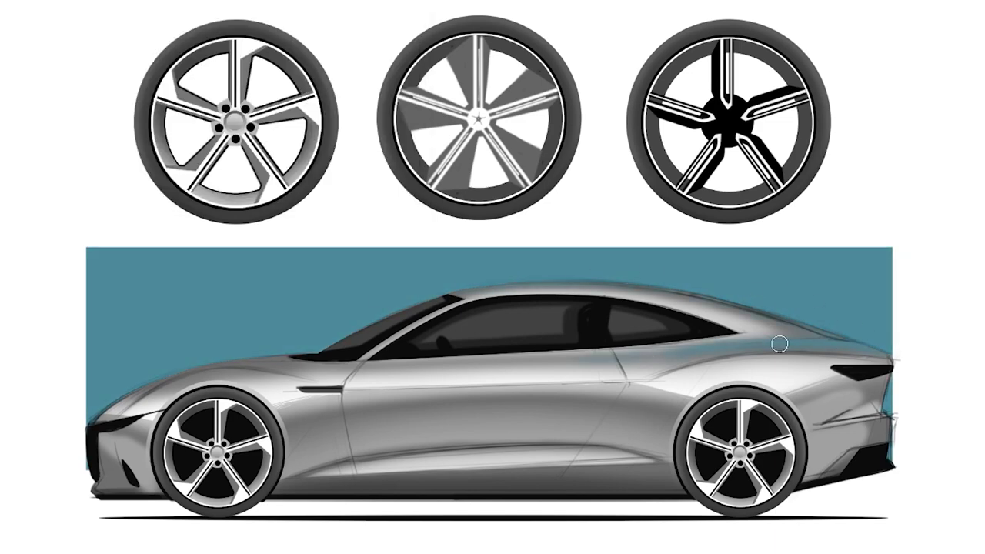
Lower the teal rectangle's lightness and brush a light-blue highlight along the door sill.
key("ctrl+u")
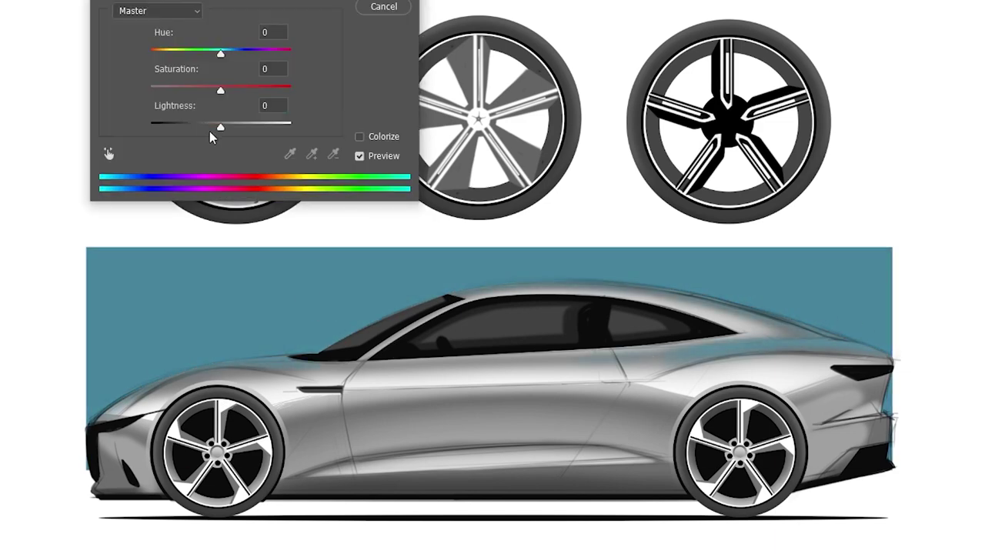
left_click_drag(220, 127, 200, 127)
key("Return")
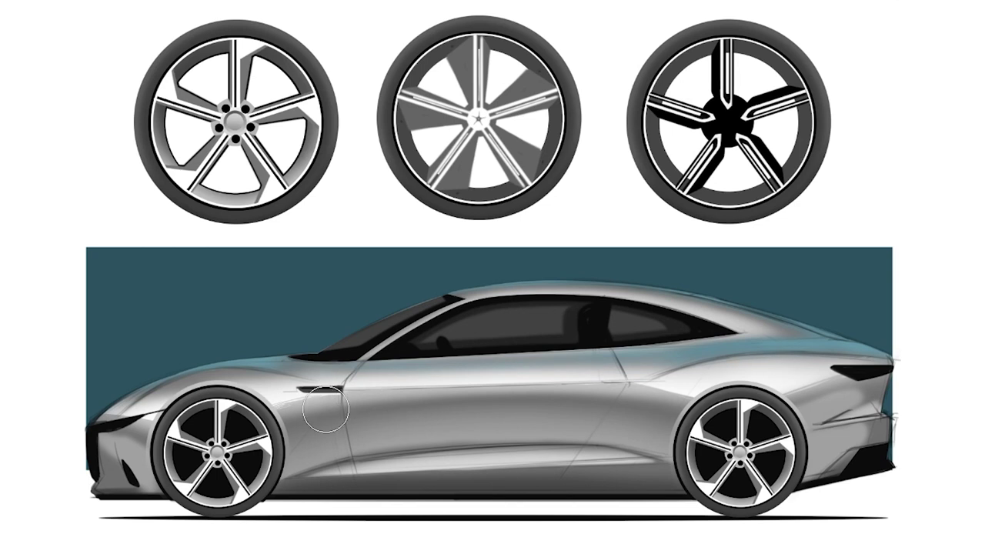
left_click_drag(365, 465, 635, 452)
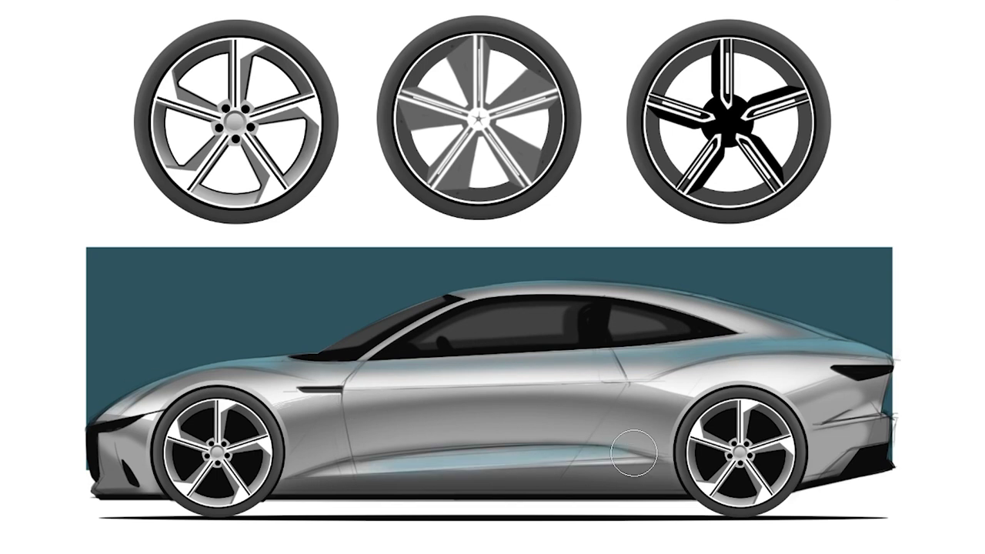
Switch layers at the bumpers, undo a trial teal window sheen, and clear the selection.
right_click(835, 538, "ctrl")
left_click(869, 448)
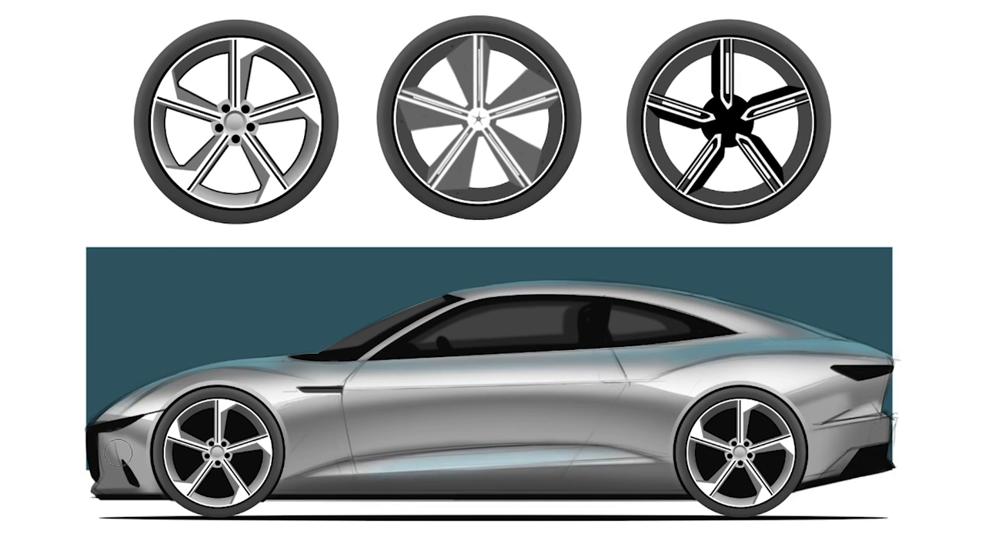
right_click(138, 408, "ctrl")
left_click(161, 413)
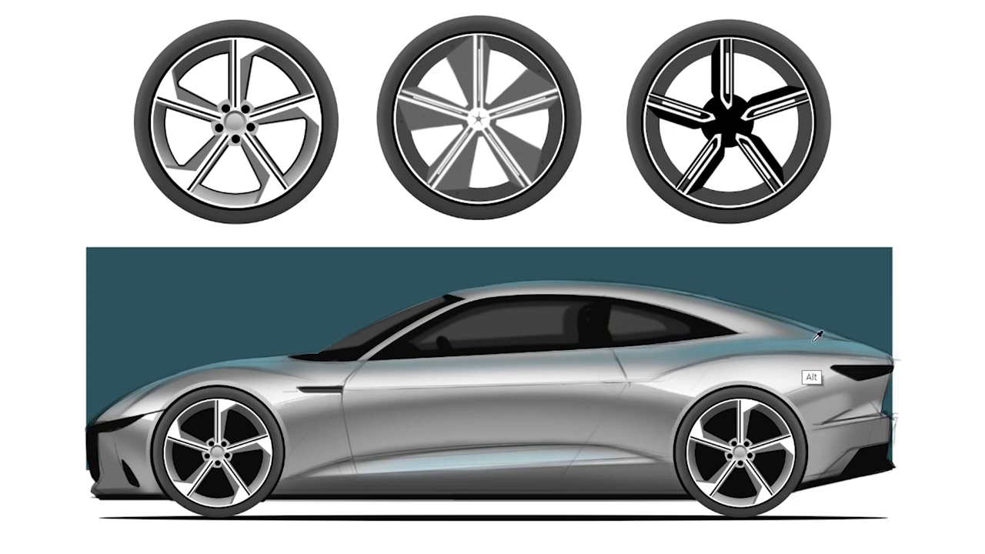
mouse_move(783, 313)
left_mouse_down()
mouse_move(363, 261)
mouse_move(585, 348)
left_mouse_up()
key("ctrl+z")
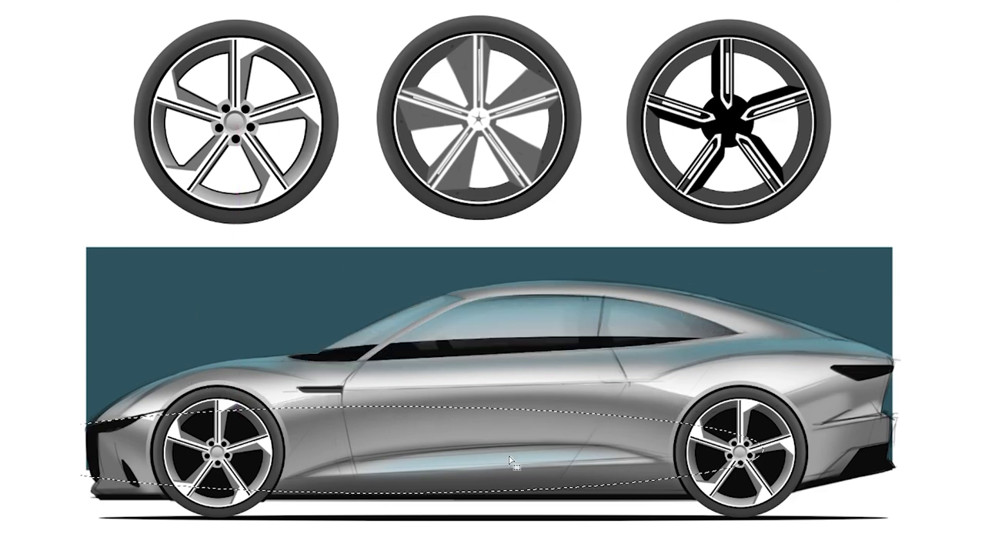
key("ctrl+z")
key("ctrl+d")
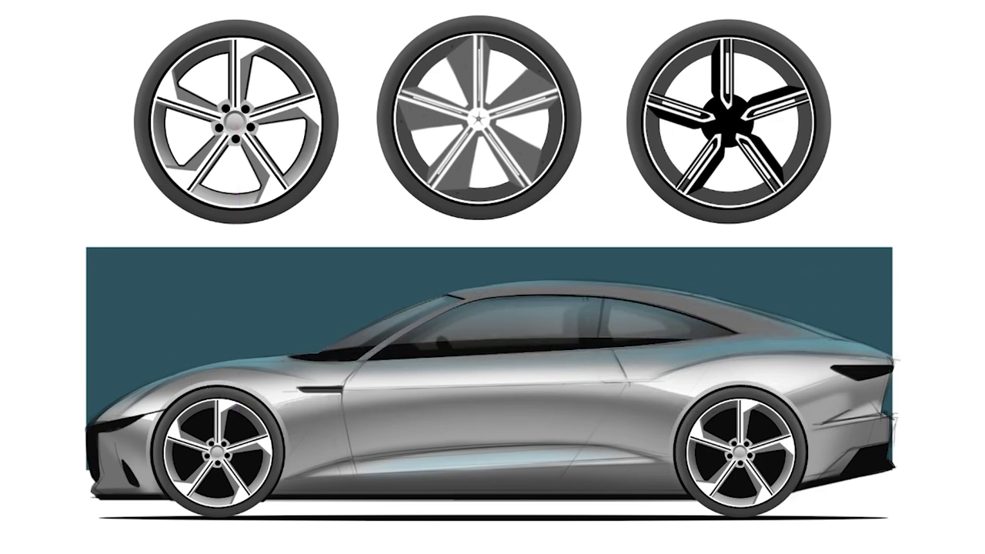
Trace the roofline as a closed path, enlarge and stretch it to the tail, then load it as a selection.
key("bracketleft")
key("bracketleft")
key("bracketleft")
left_click_drag(818, 339, 456, 291)
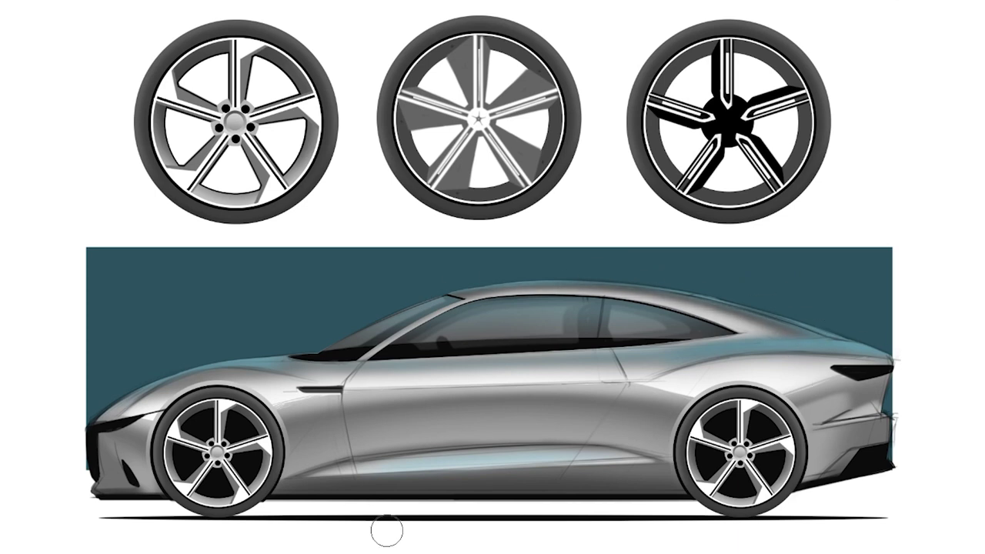
left_click(446, 296)
key("ctrl+t")
left_click_drag(352, 287, 330, 275)
key("Return")
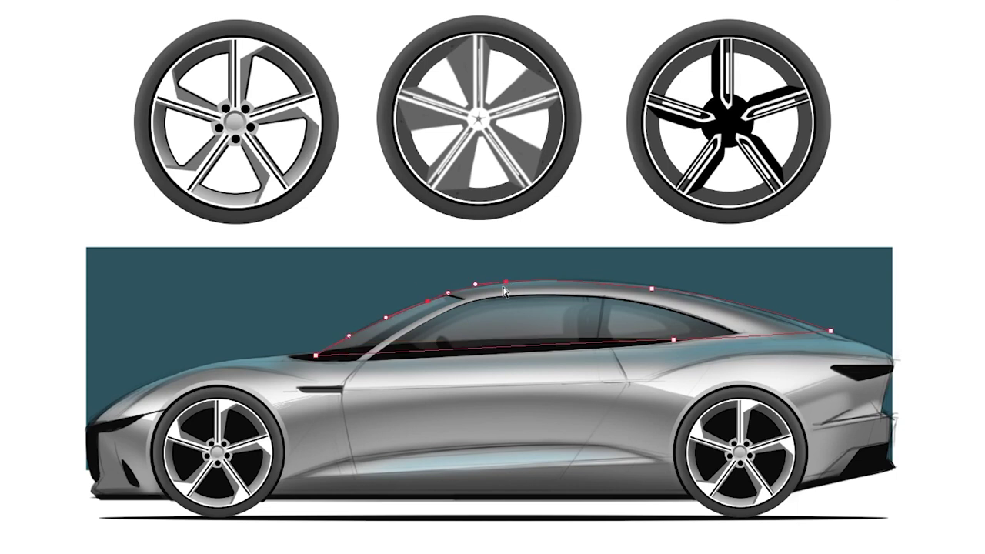
left_click_drag(831, 330, 873, 349)
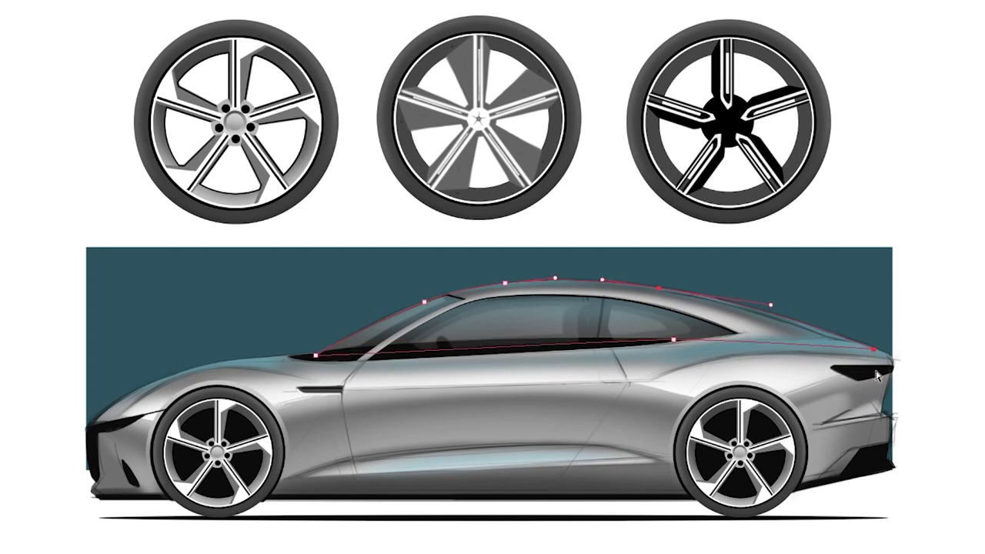
key("ctrl+Return")
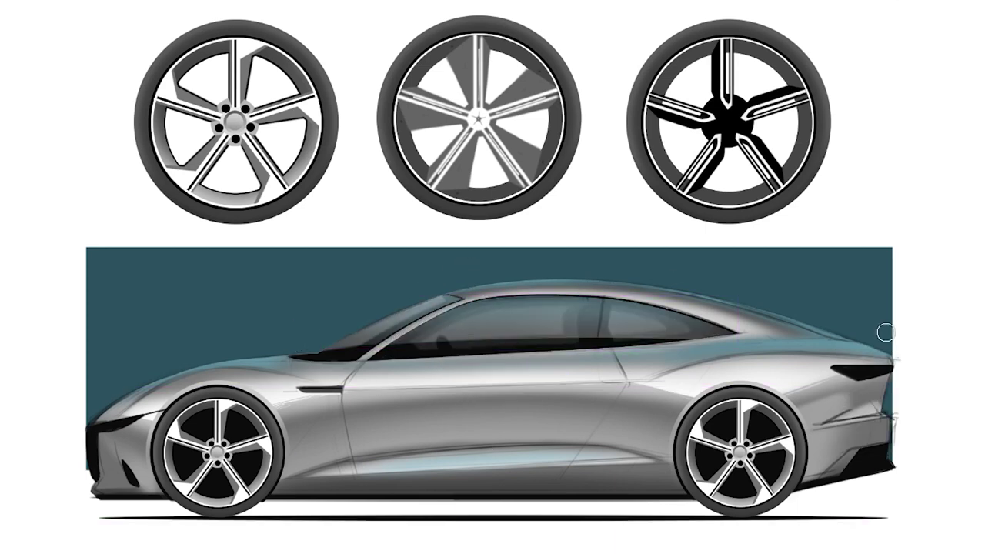
Highlight the rear deck and stroke the rear roofline path with a dark line.
left_click_drag(885, 332, 773, 346)
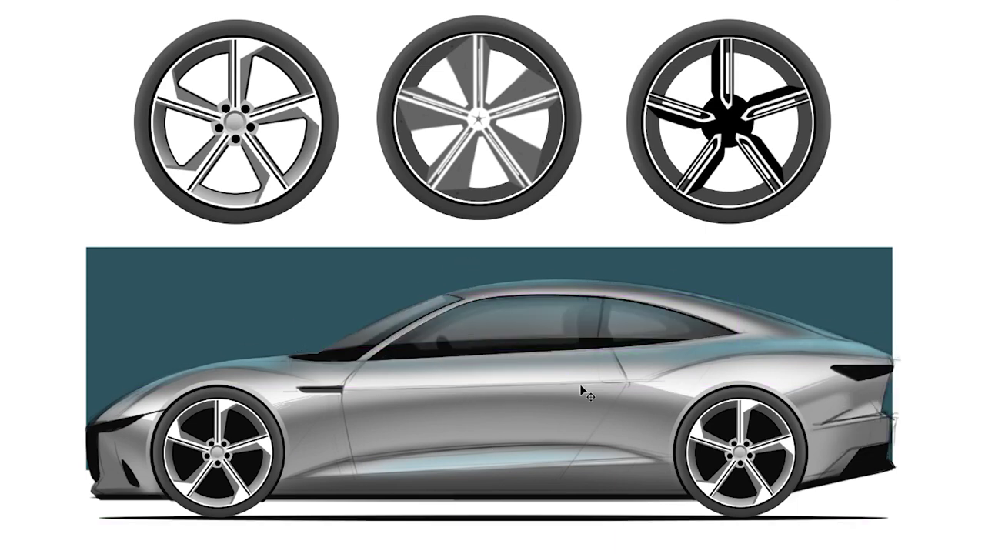
right_click(865, 421)
left_click(847, 429)
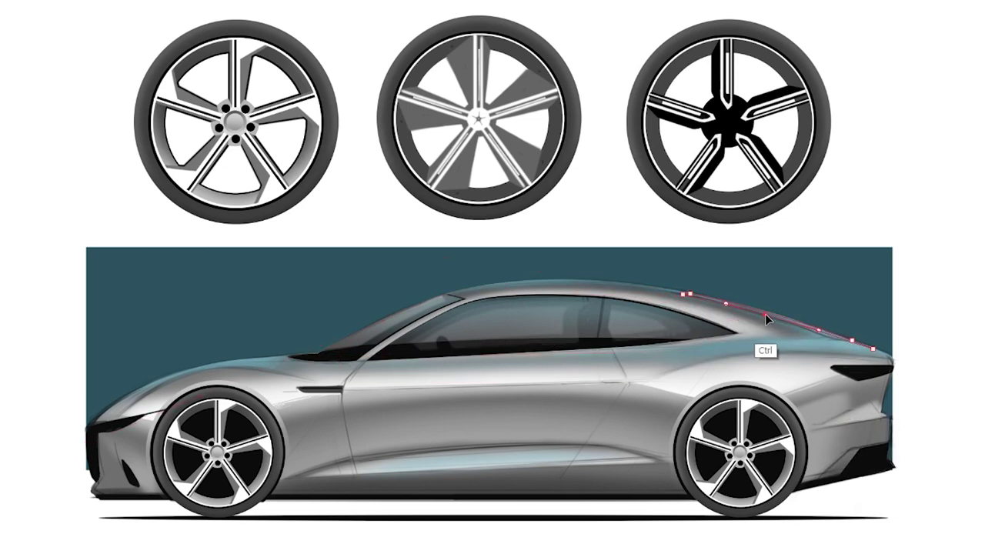
left_click(831, 340)
key("Return")
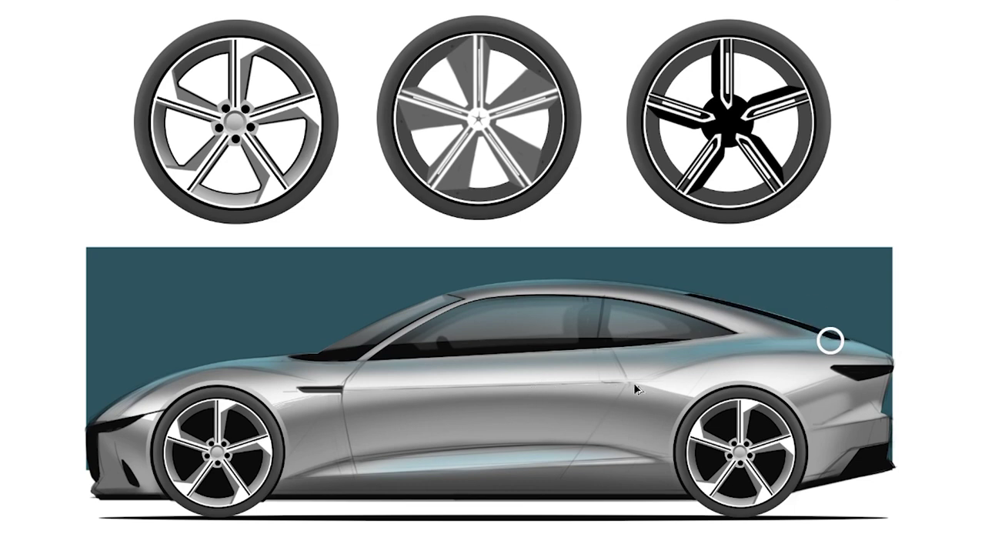
left_click_drag(708, 280, 813, 313)
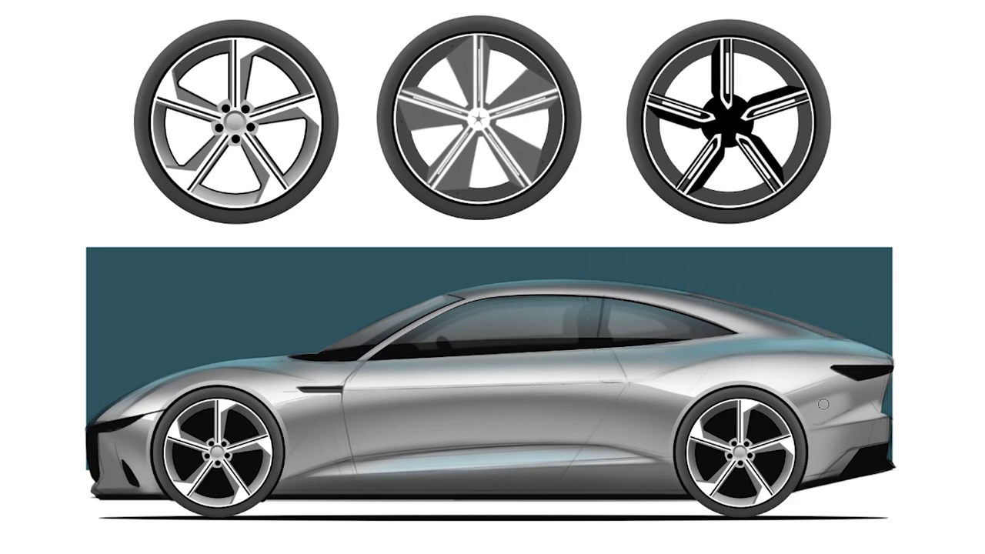
key("ctrl+z")
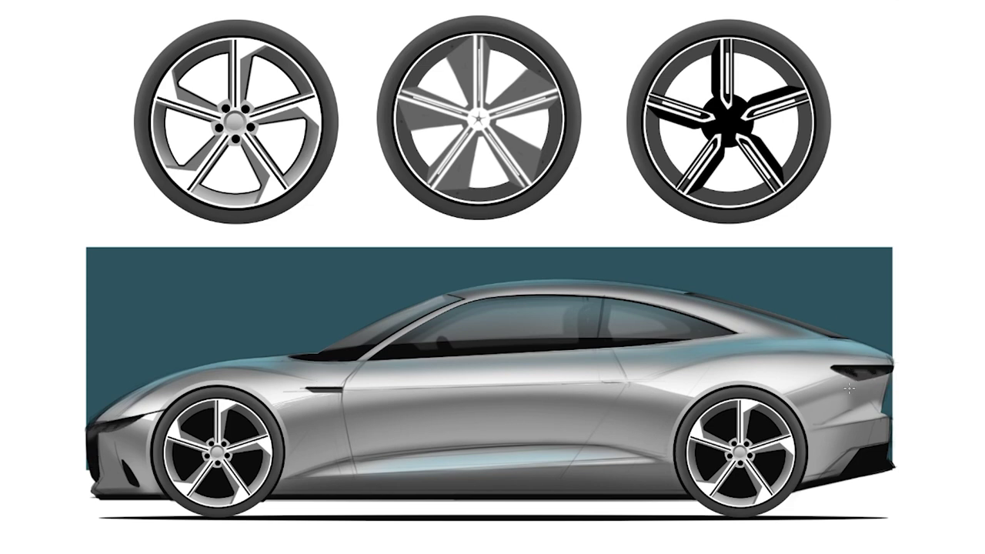
Add white taillight highlights, a faint rear-quarter highlight and darker front bumper shading.
mouse_move(841, 369)
left_mouse_down()
mouse_move(890, 371)
mouse_move(872, 375)
left_mouse_up()
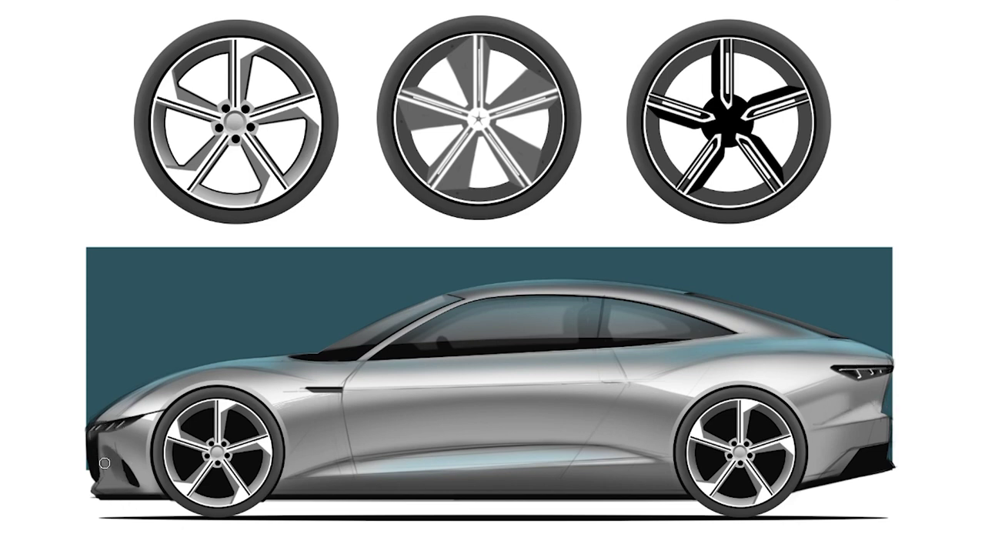
left_click_drag(105, 462, 108, 480)
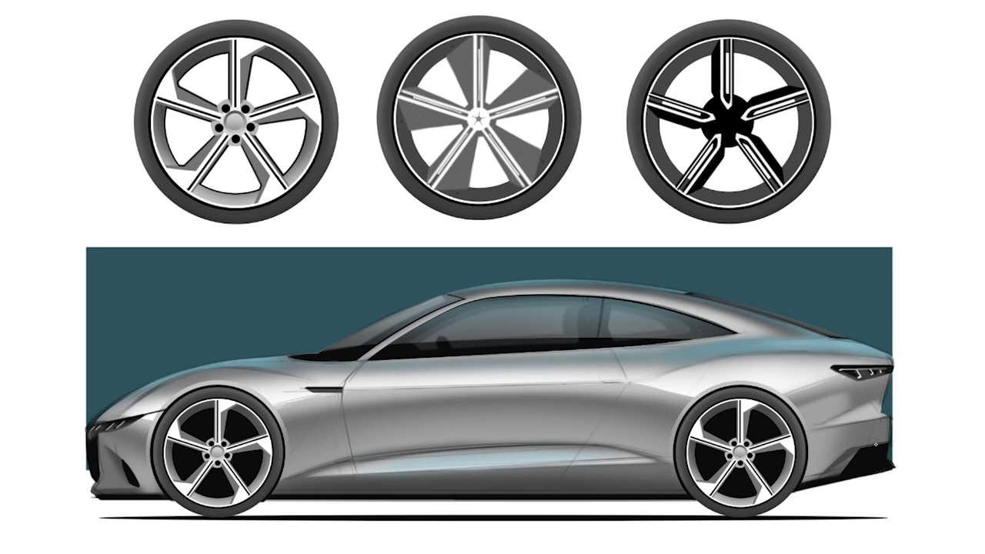
left_click_drag(823, 423, 889, 419)
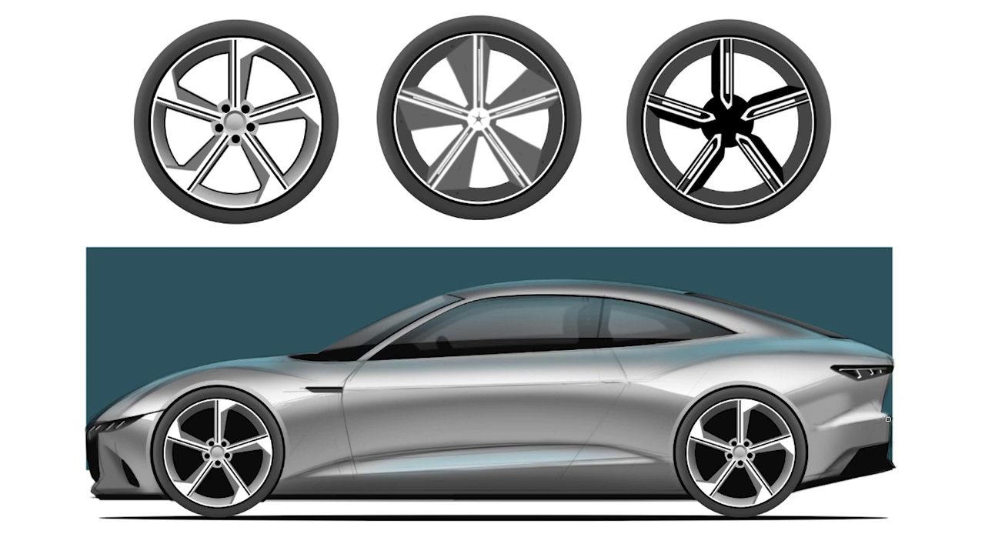
left_click_drag(109, 485, 150, 490)
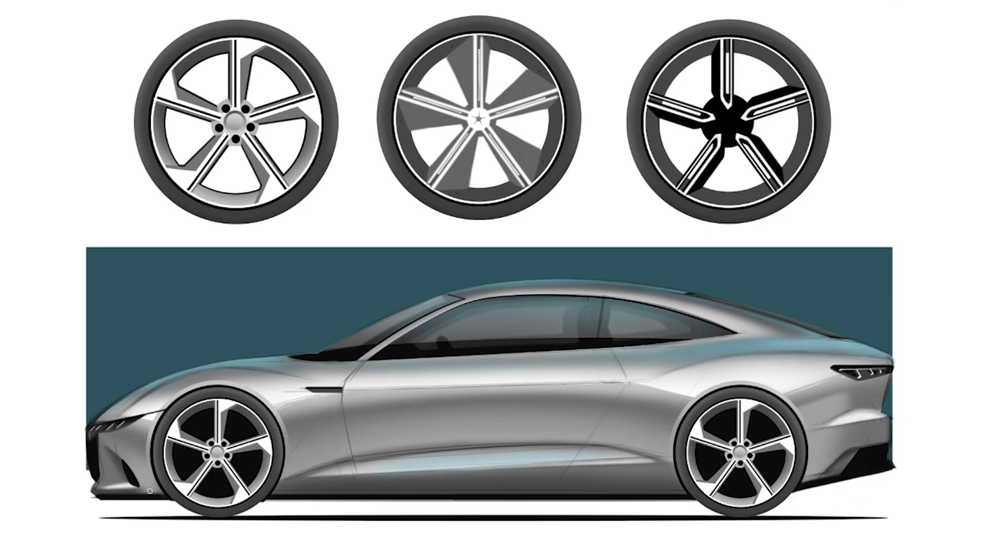
Shift the shadow under the car and paint the taillight a muted, desaturated red.
key("v")
left_click_drag(474, 460, 291, 484)
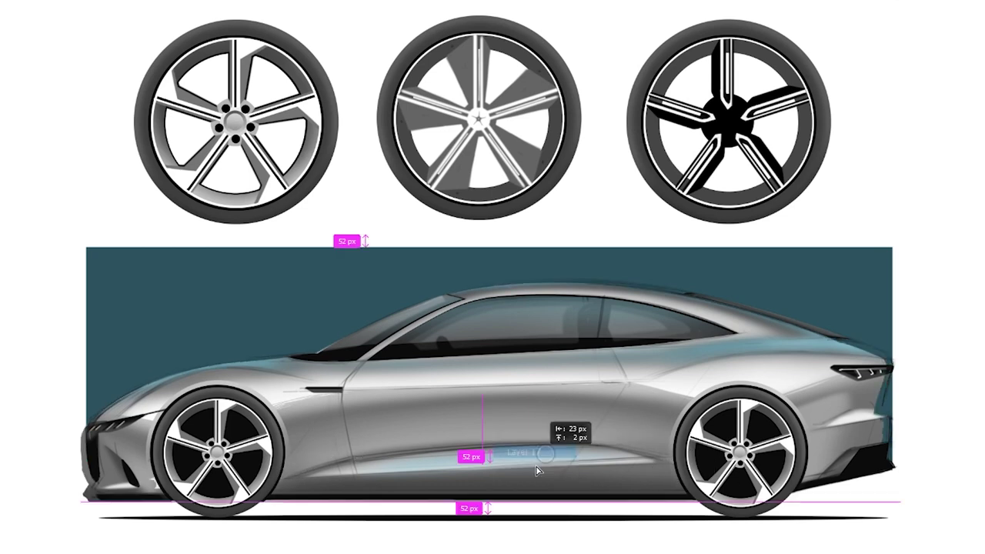
key("b")
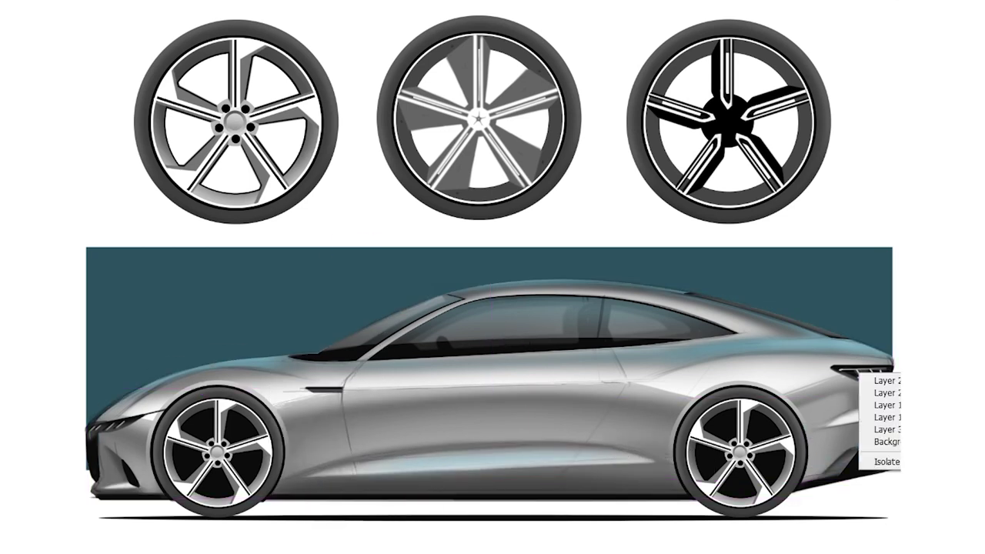
mouse_move(896, 371)
left_mouse_down()
mouse_move(847, 372)
mouse_move(885, 372)
left_mouse_up()
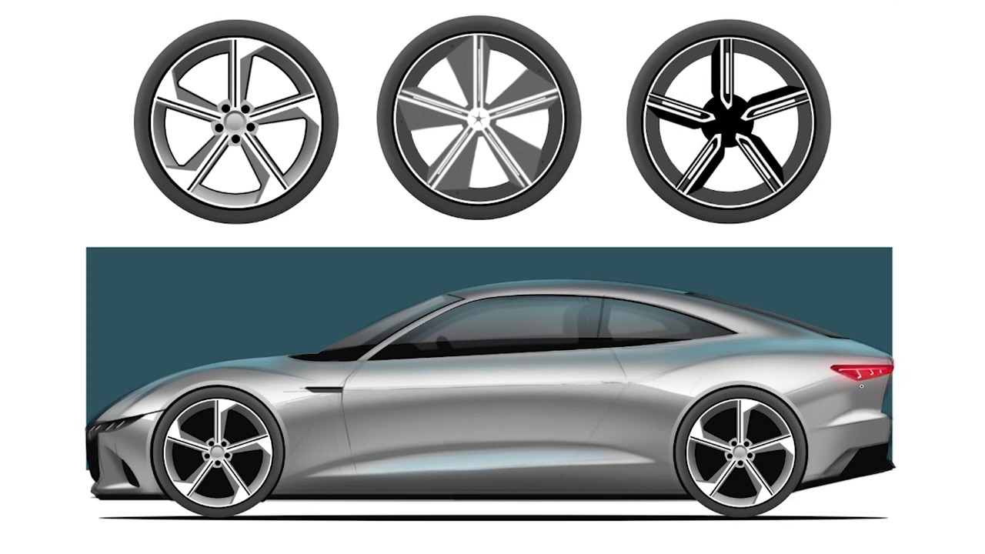
key("ctrl+u")
left_click_drag(241, 79, 202, 81)
key("Return")
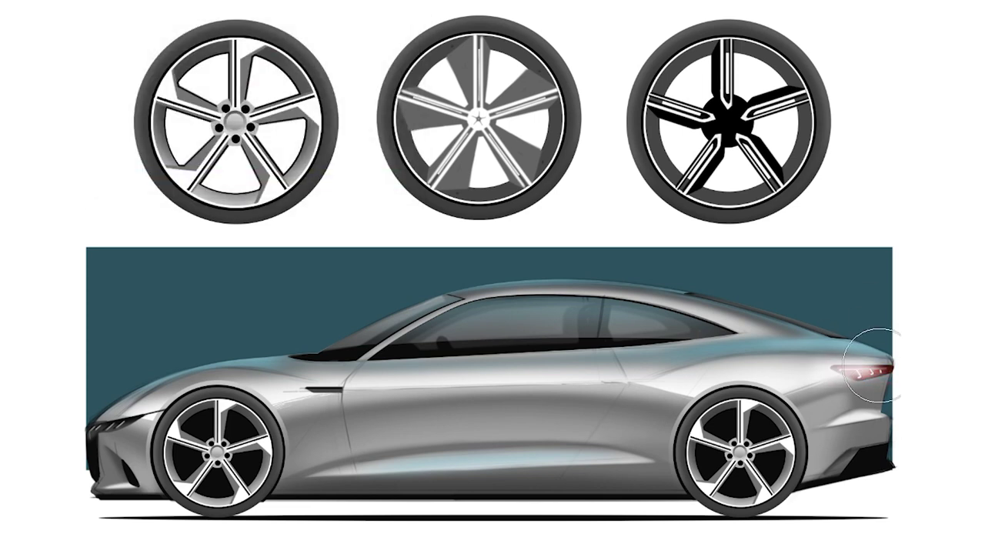
Darken the body above the taillight, extend the door cut downward, and redraw a darker door handle.
left_click_drag(878, 359, 823, 388)
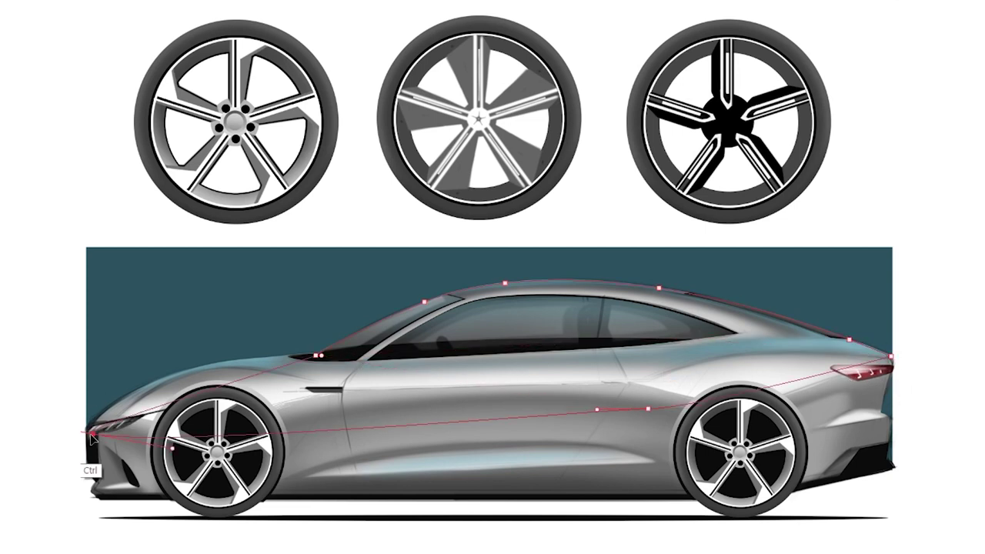
left_click(198, 381)
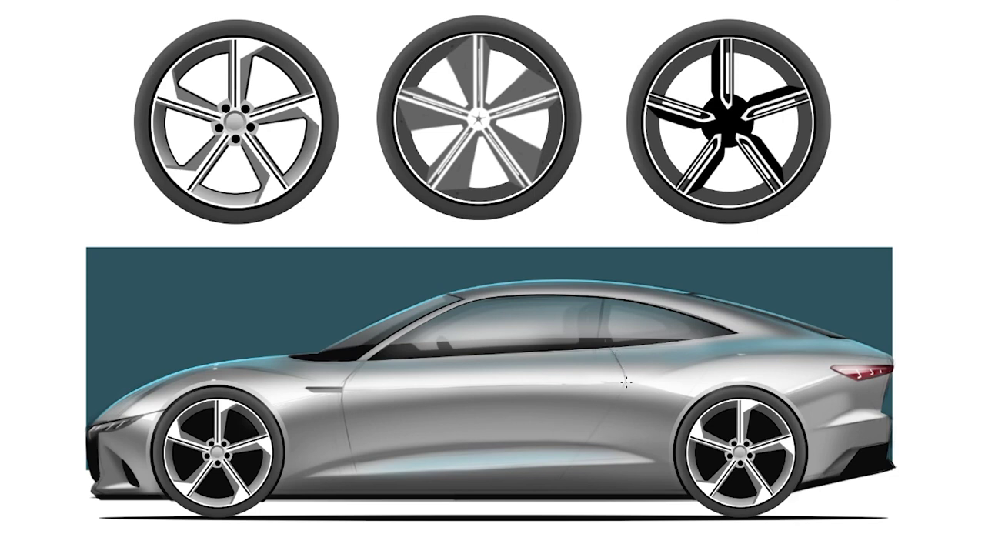
left_click_drag(625, 383, 562, 471)
key("ctrl+z")
left_click_drag(614, 381, 567, 382)
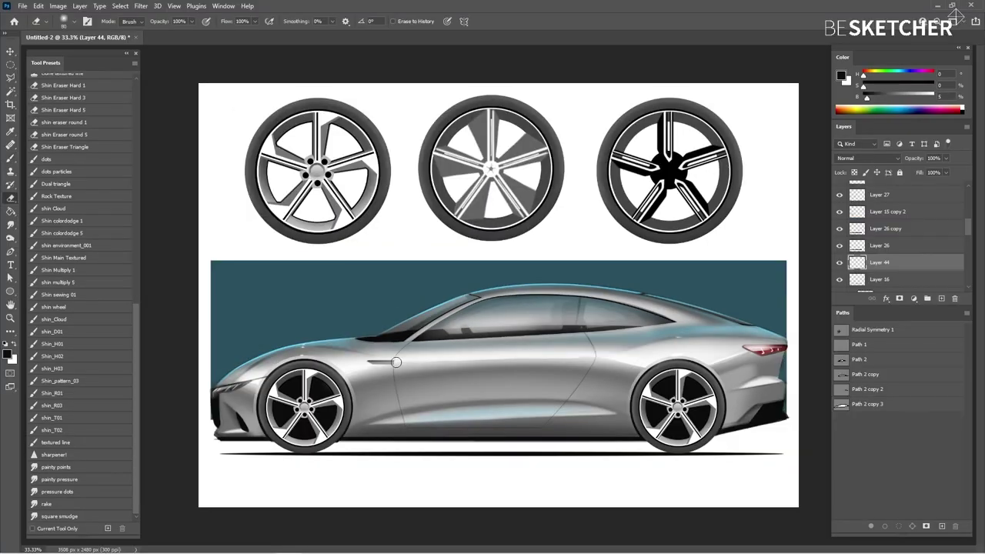
Create the empty Layer 45 with Ctrl+Shift+Alt+N and switch to the Eraser tool.
key("ctrl+shift+alt+n")
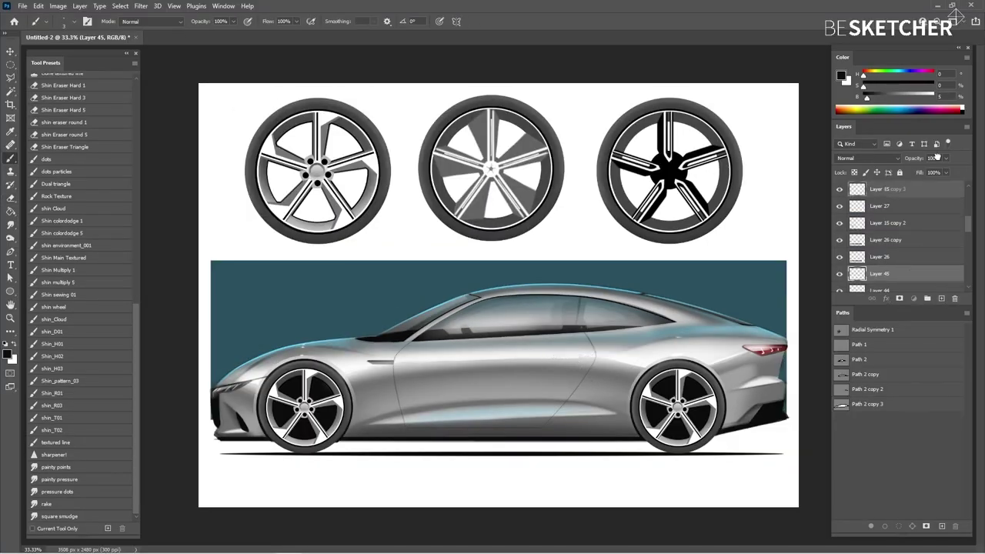
key("e")
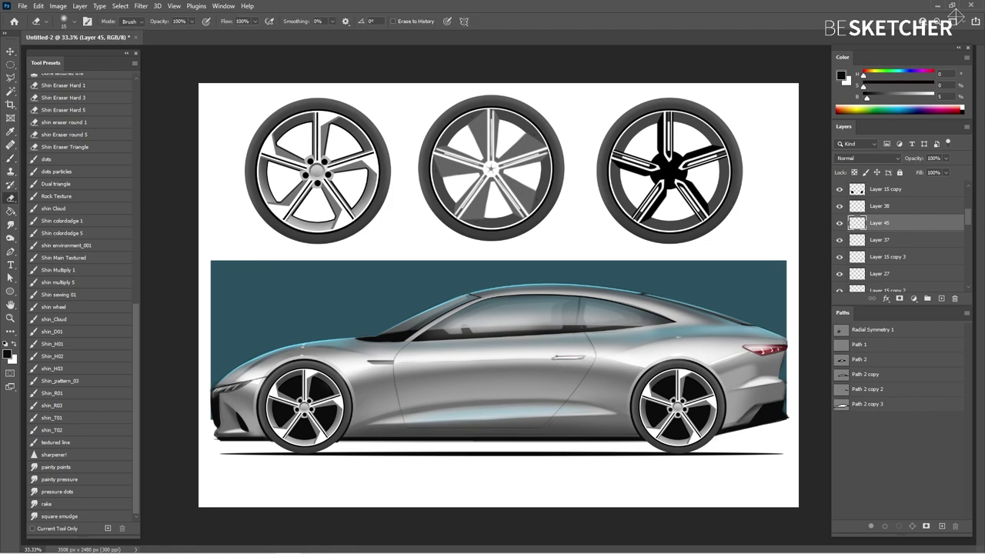